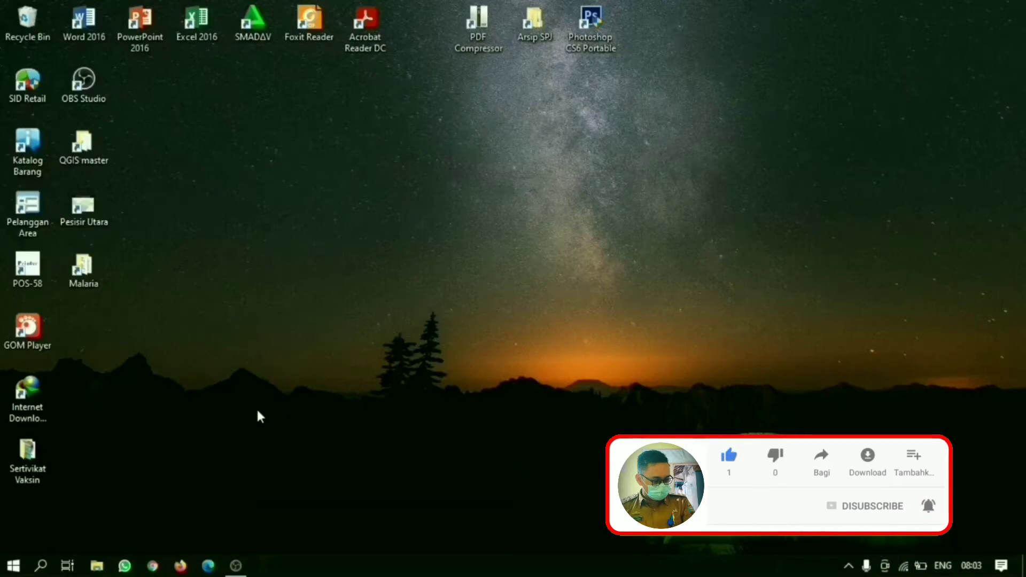
# Step: Open Firefox and go to google.com
pyautogui.click(190, 567)
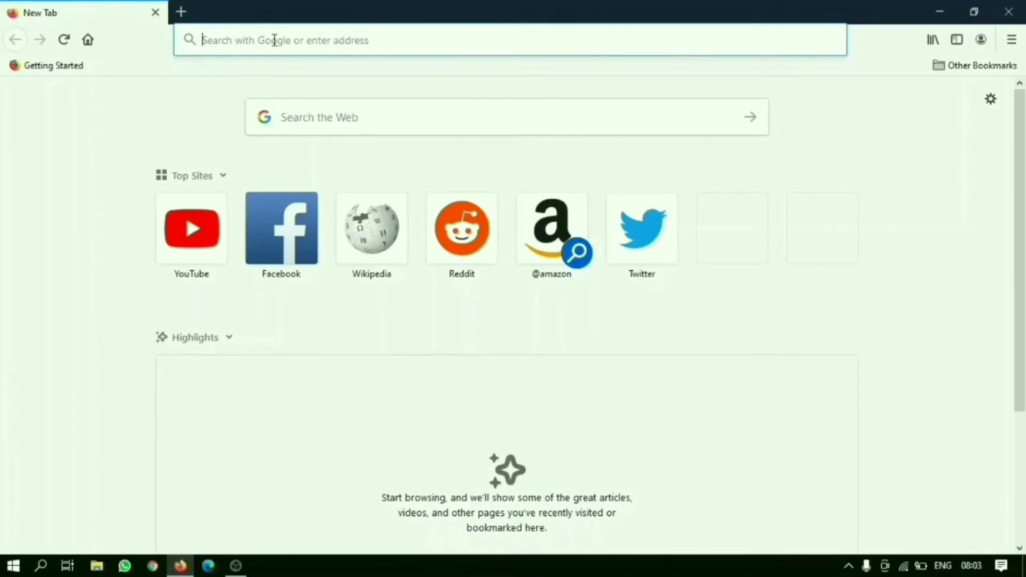
pyautogui.write('g')
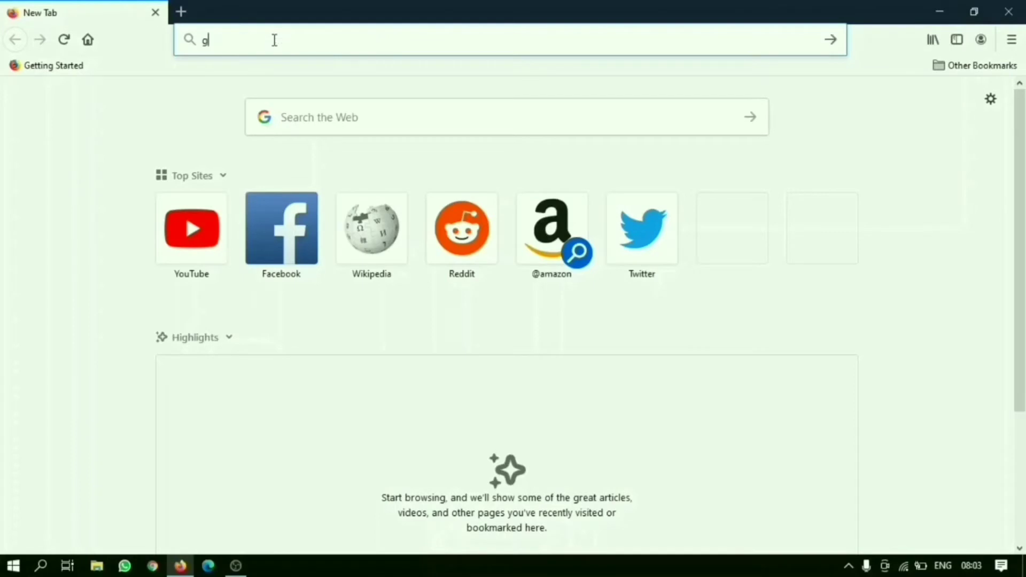
pyautogui.write('oogle')
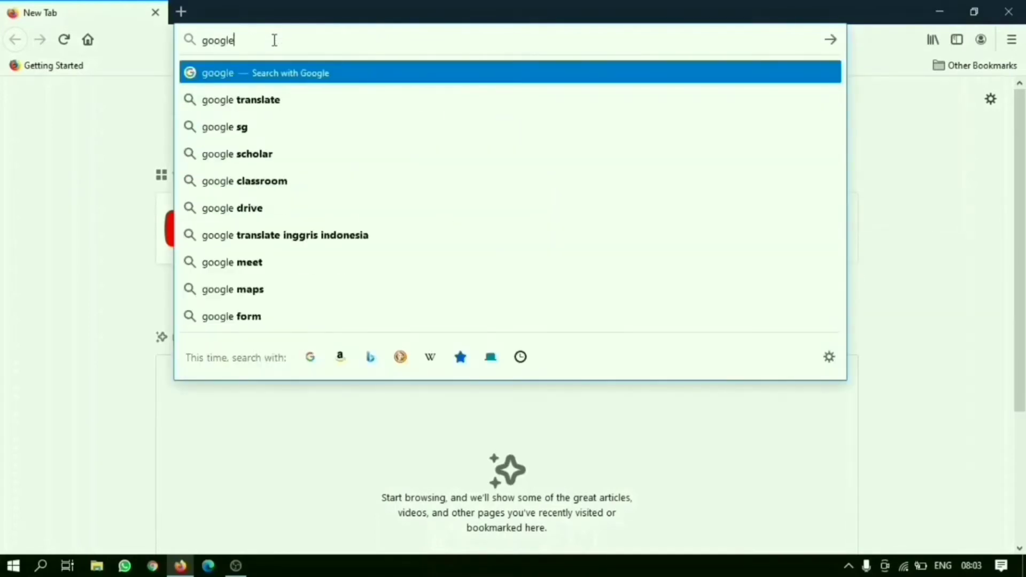
pyautogui.write('.com')
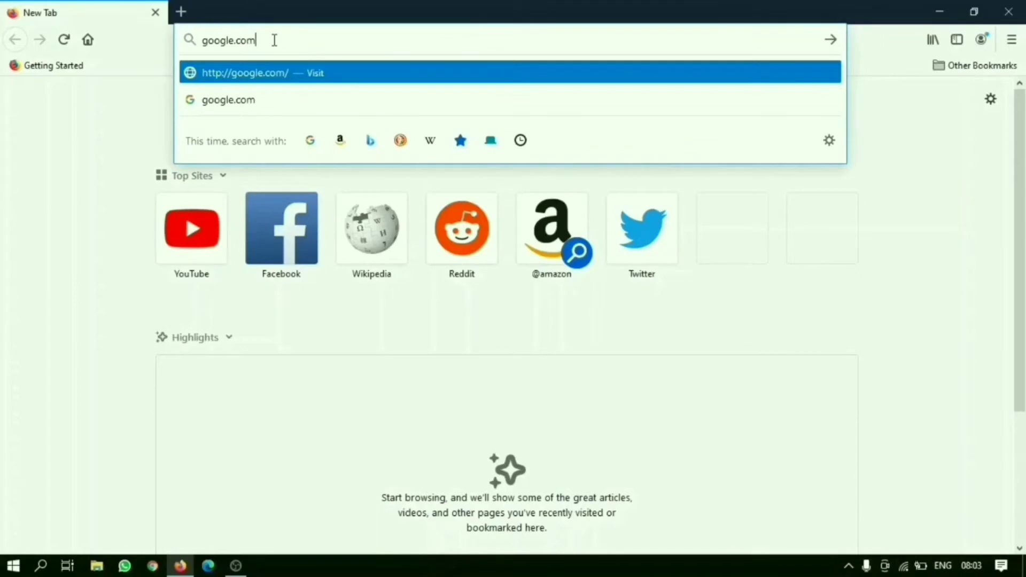
pyautogui.press('Return')
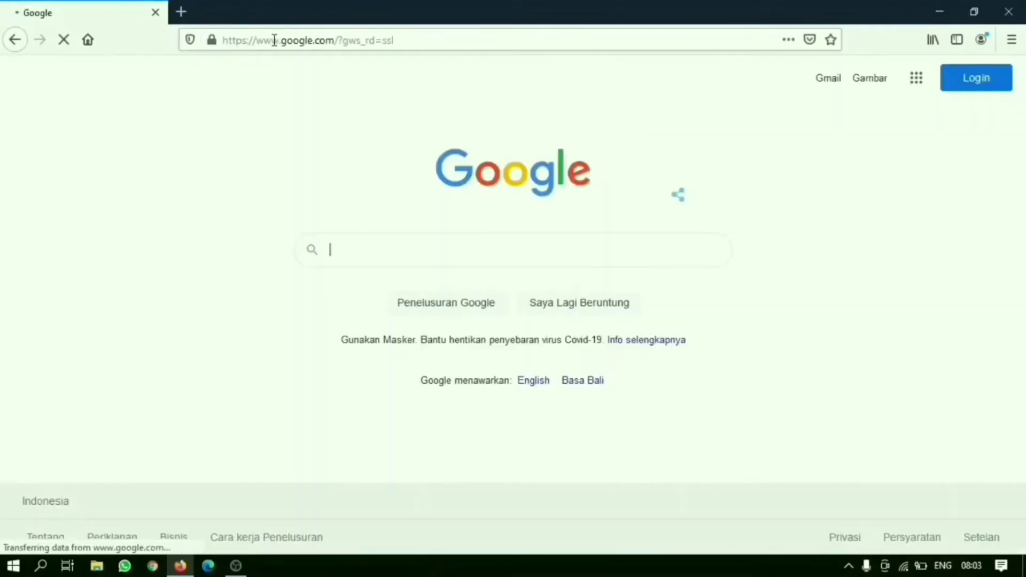
# Step: Search Google for "qgis" and open the official "Welcome to the QGIS project!" site
pyautogui.write('qgis')
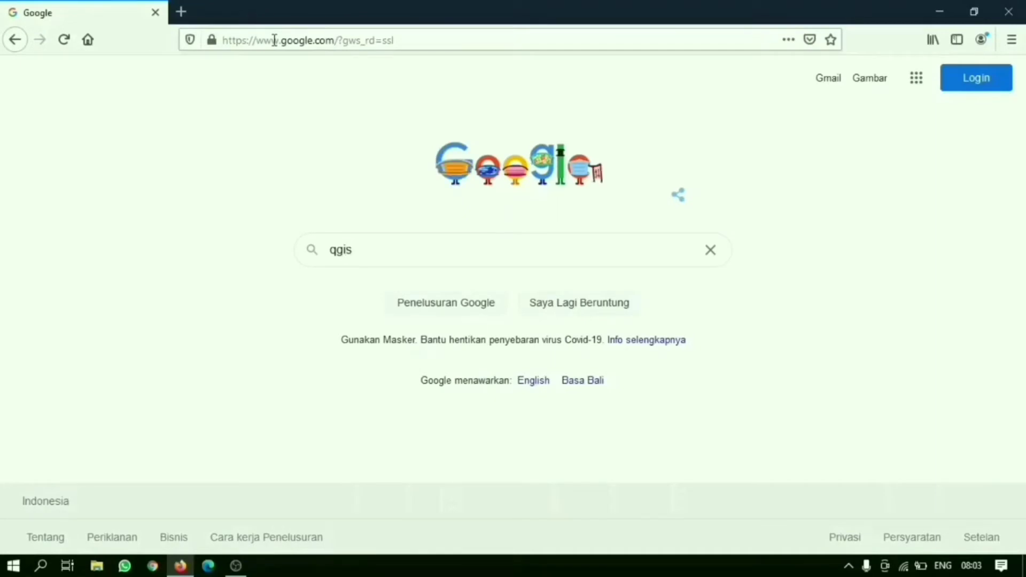
pyautogui.press('Return')
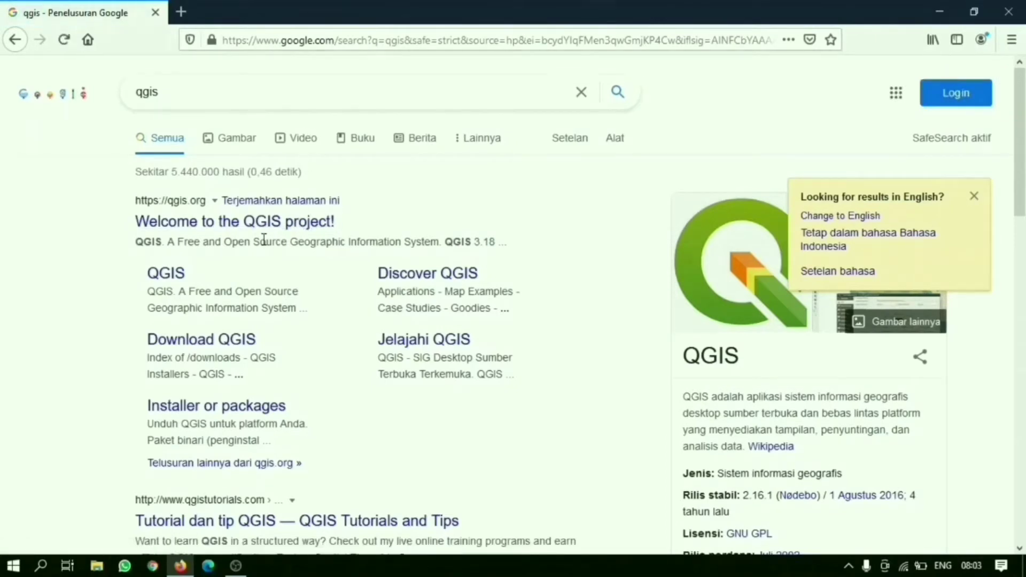
pyautogui.scroll(-2, 262, 231)
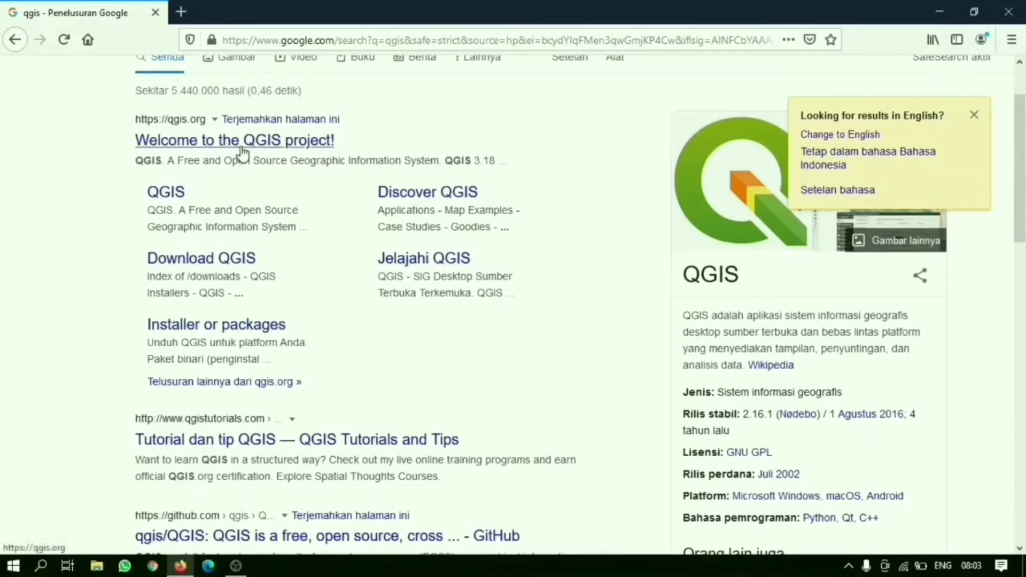
pyautogui.click(243, 153)
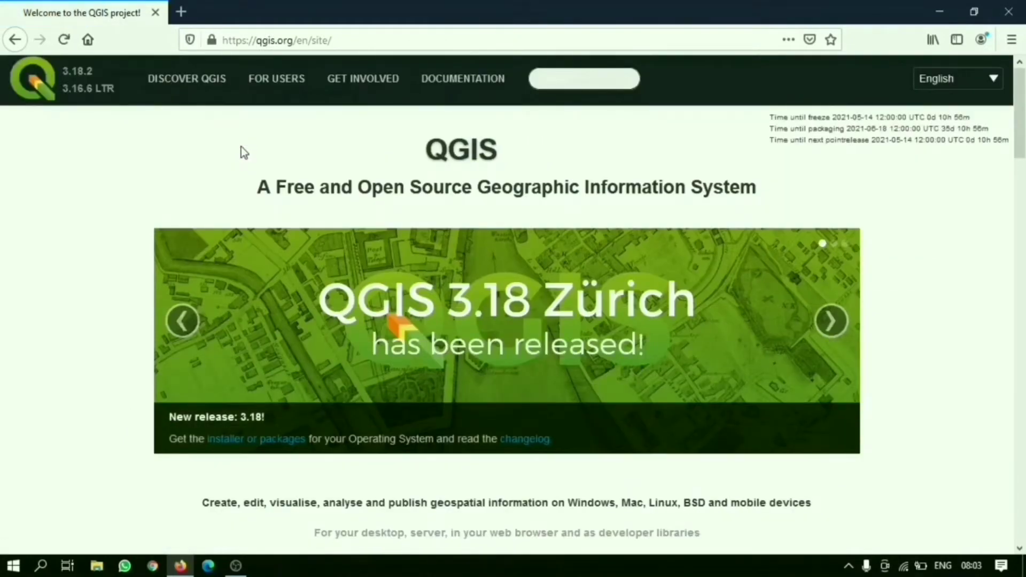
# Step: Open the QGIS download page from the project's home page and find the standalone installers for Windows
pyautogui.scroll(-1, 425, 261)
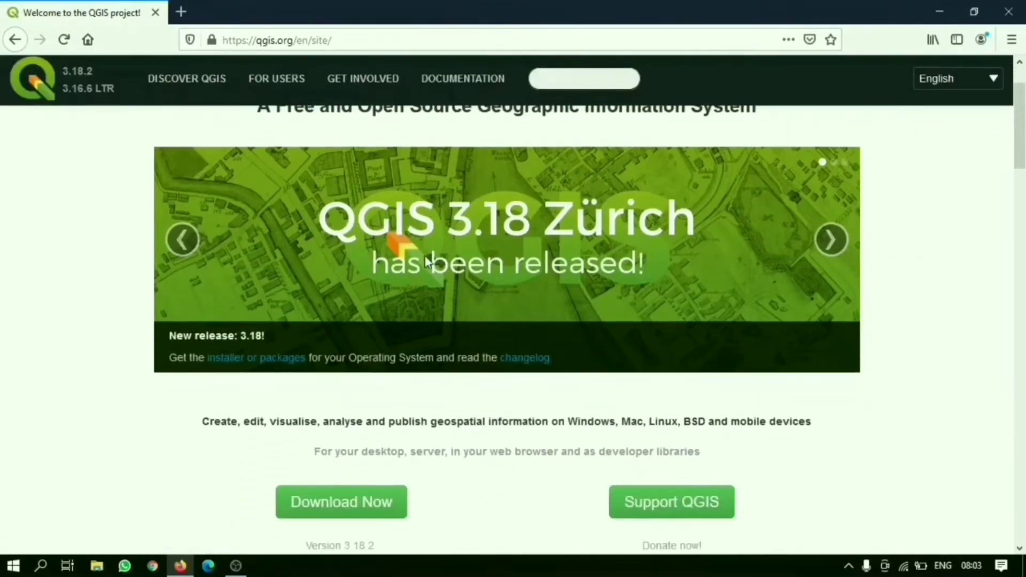
pyautogui.scroll(-2, 426, 260)
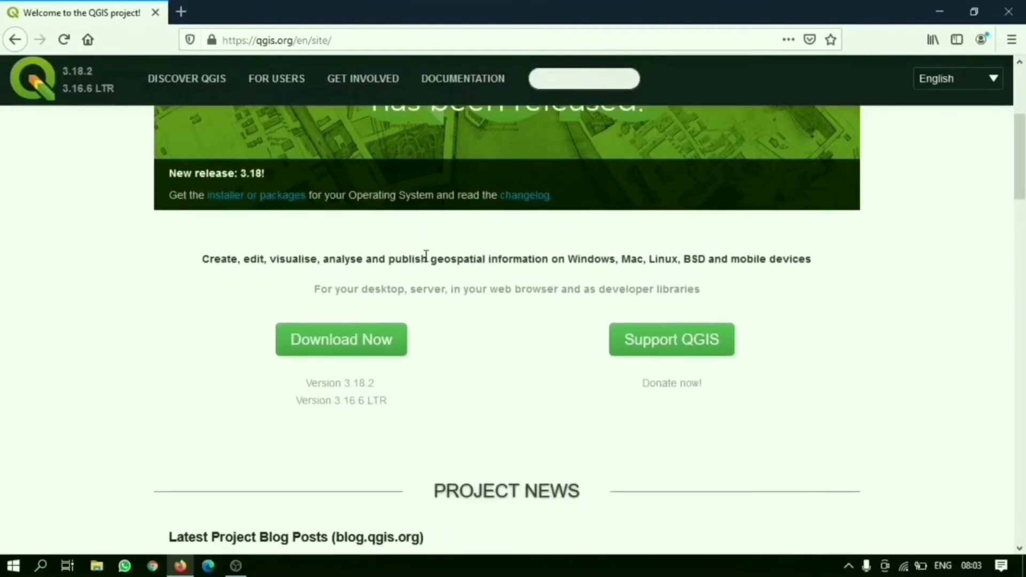
pyautogui.scroll(3, 426, 255)
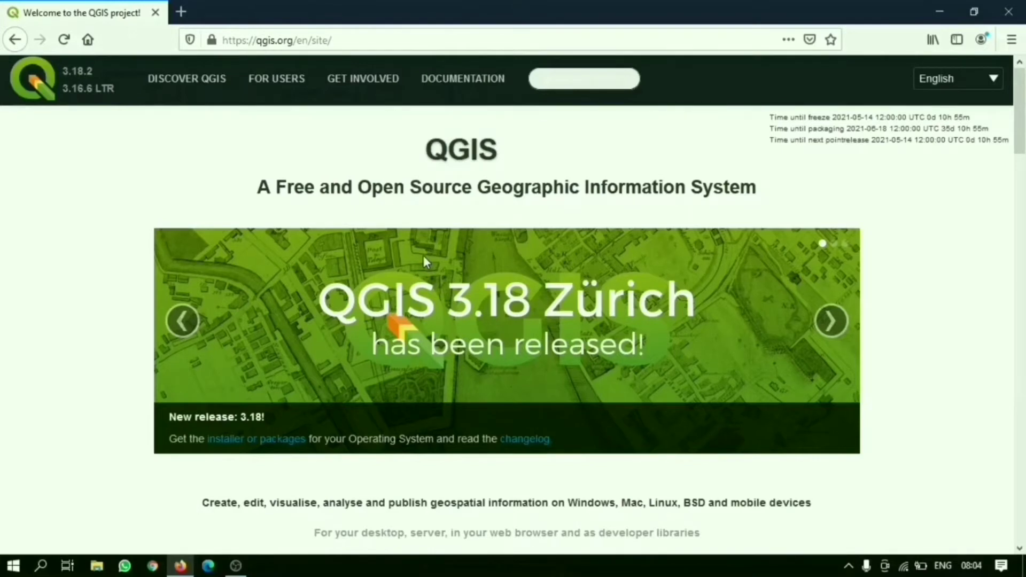
pyautogui.scroll(-7, 423, 259)
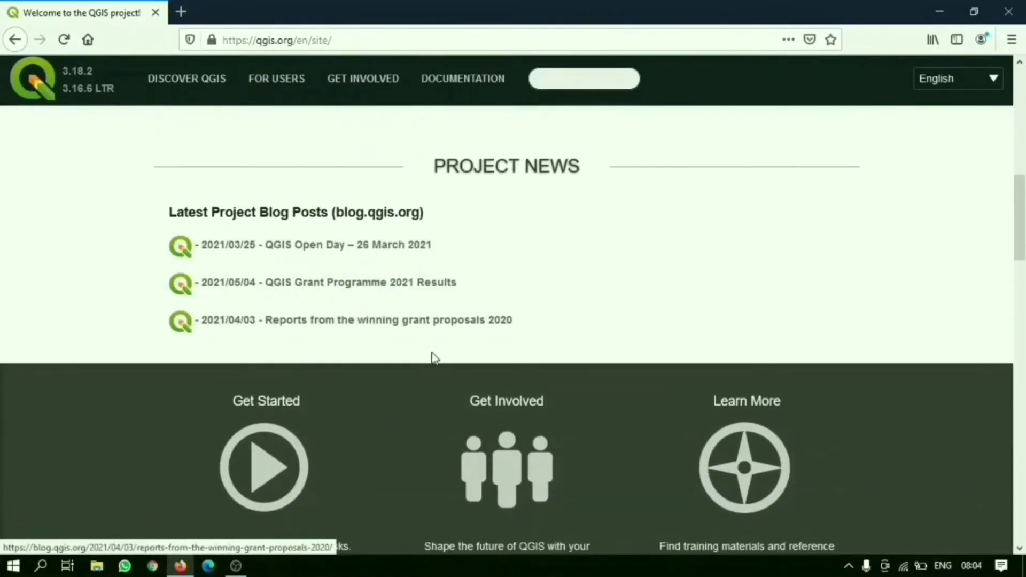
pyautogui.scroll(4, 457, 349)
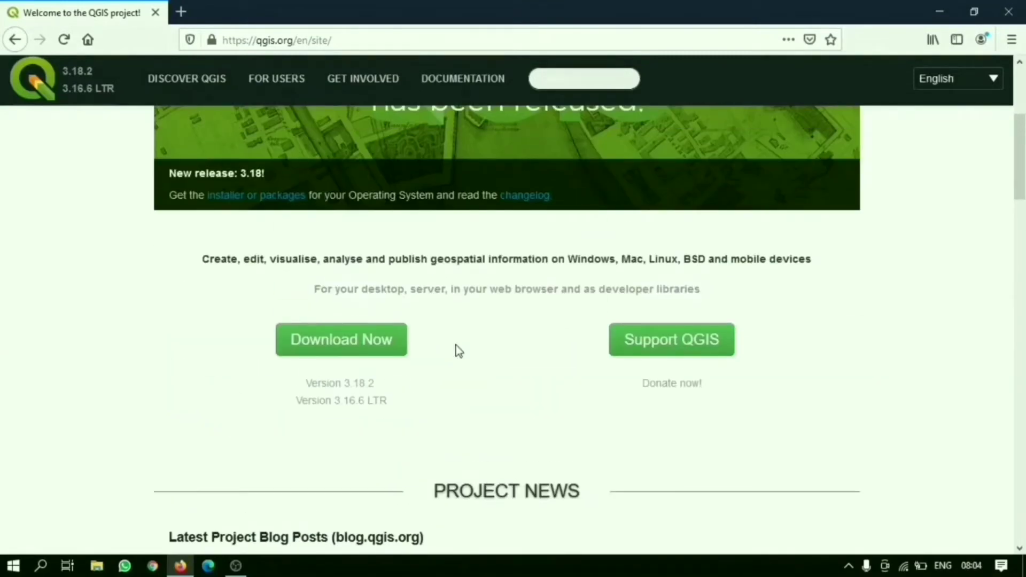
pyautogui.scroll(3, 457, 346)
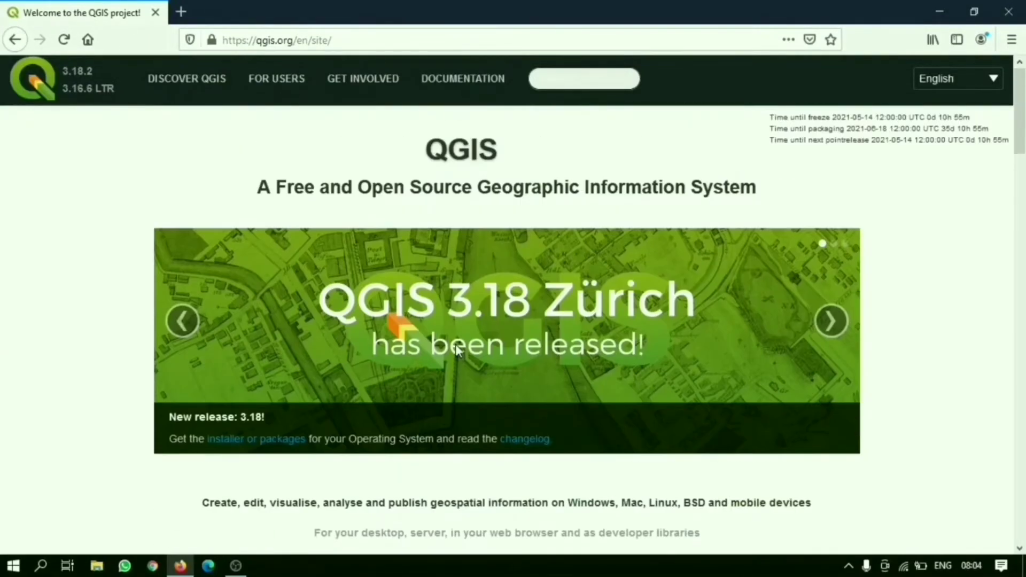
pyautogui.scroll(-2, 399, 248)
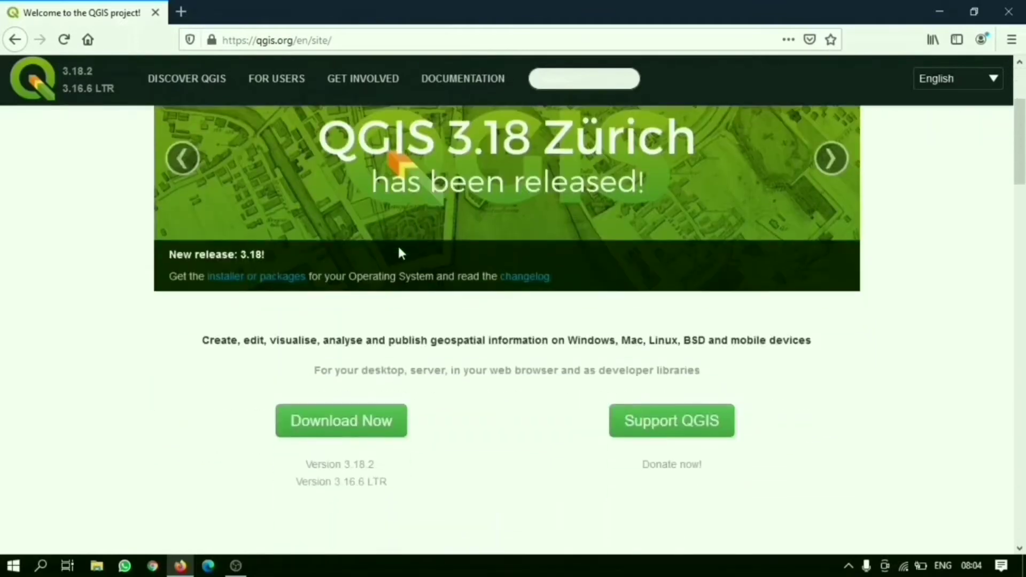
pyautogui.click(399, 427)
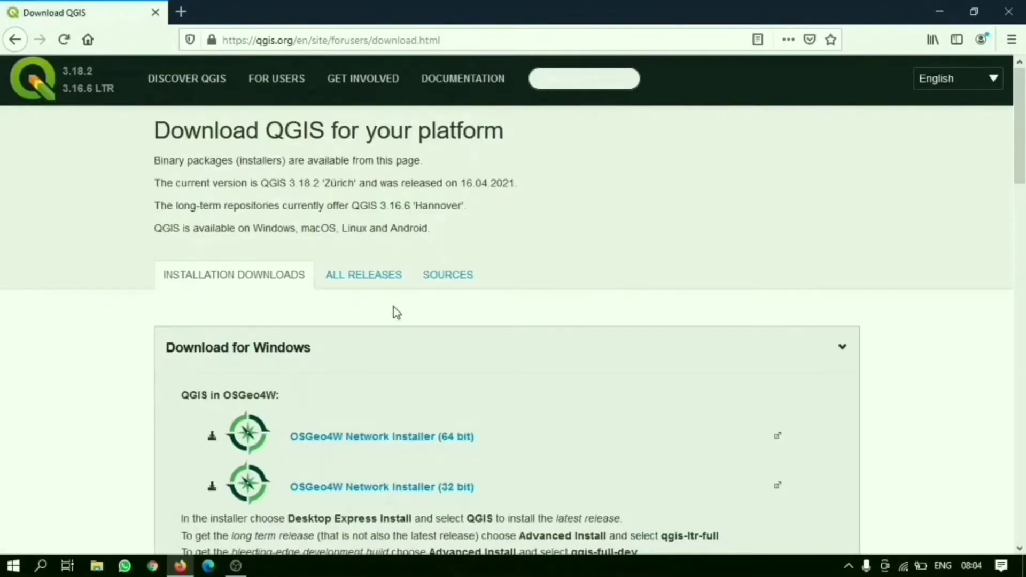
pyautogui.scroll(-4, 397, 312)
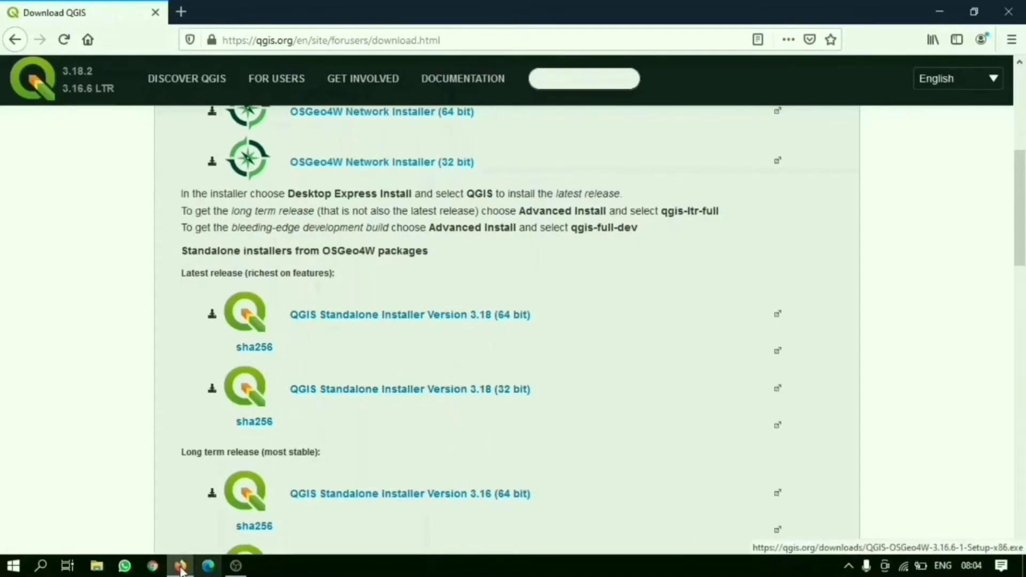
# Step: Open the properties of This PC in File Explorer and highlight the system type in the device specifications
pyautogui.click(105, 574)
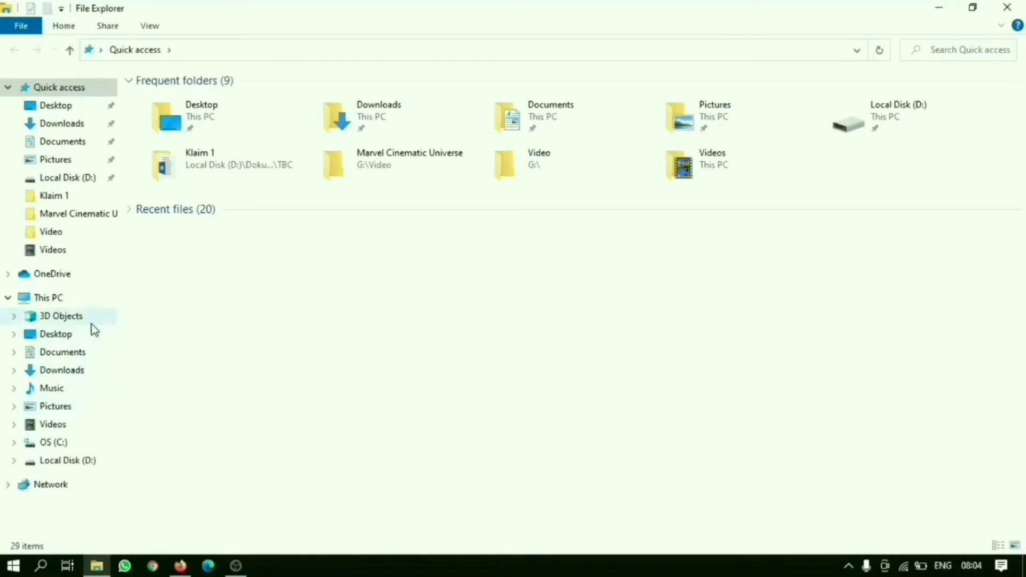
pyautogui.rightClick(60, 308)
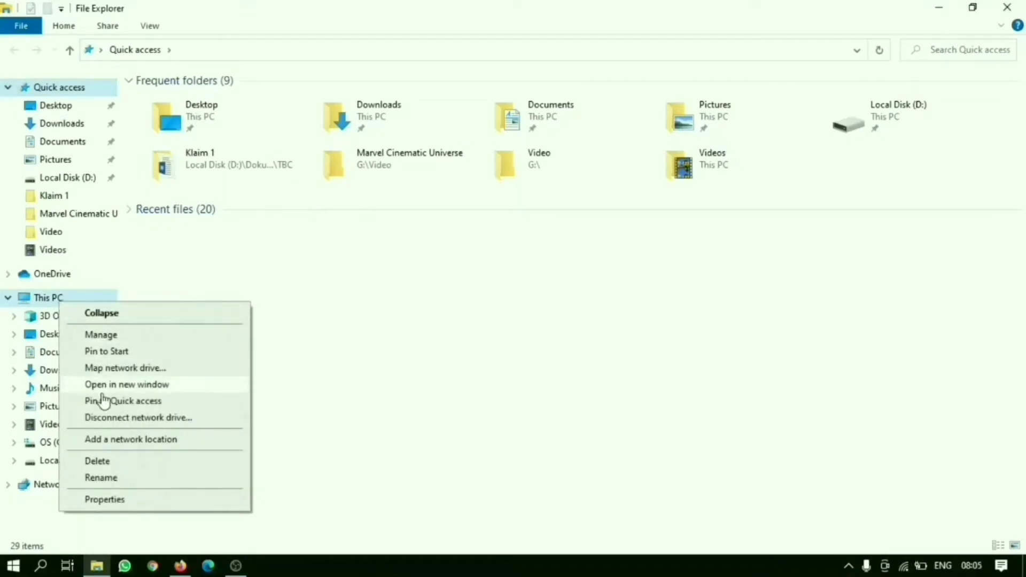
pyautogui.click(116, 500)
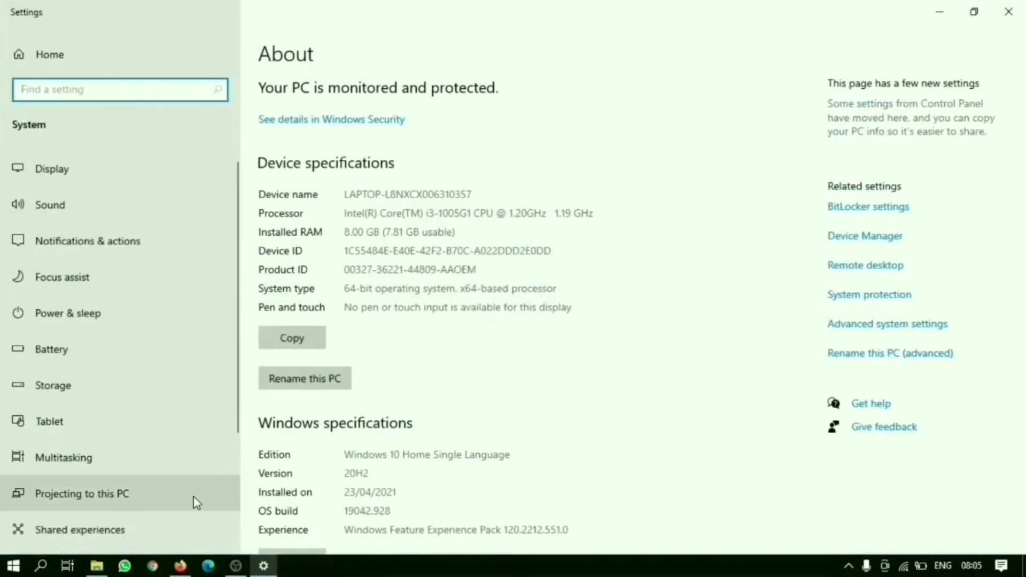
pyautogui.click(346, 290)
pyautogui.moveTo(346, 290); pyautogui.dragTo(527, 288)
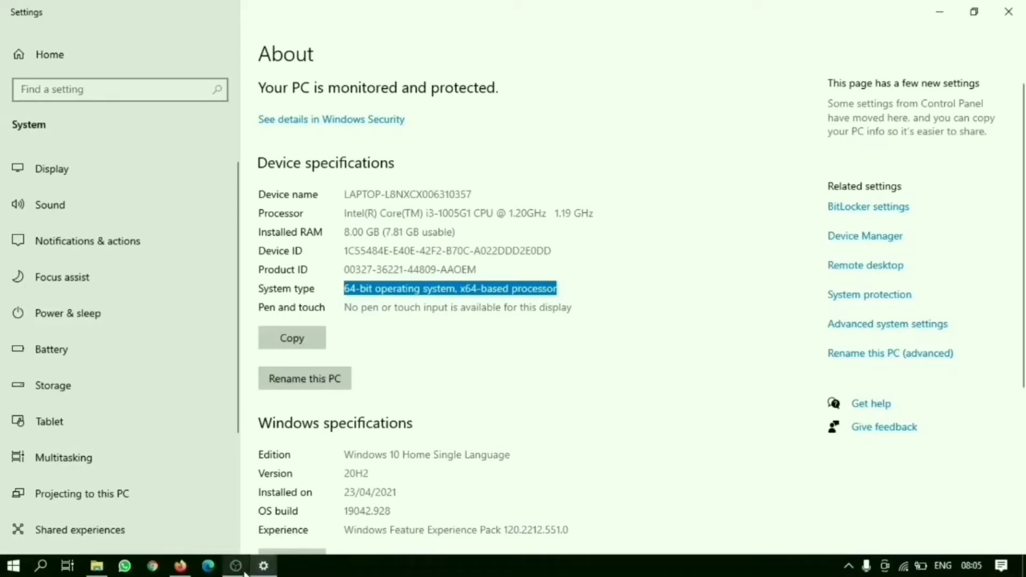
# Step: Switch back to Firefox, request the QGIS Standalone Installer Version 3.18 (64 bit), and dismiss the prompt to save the file
pyautogui.click(185, 569)
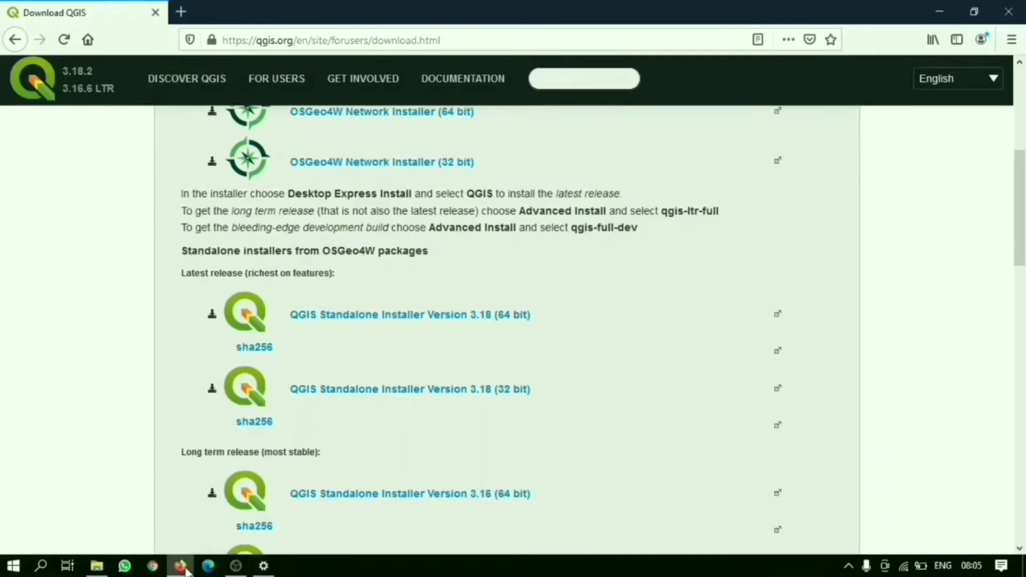
pyautogui.click(420, 319)
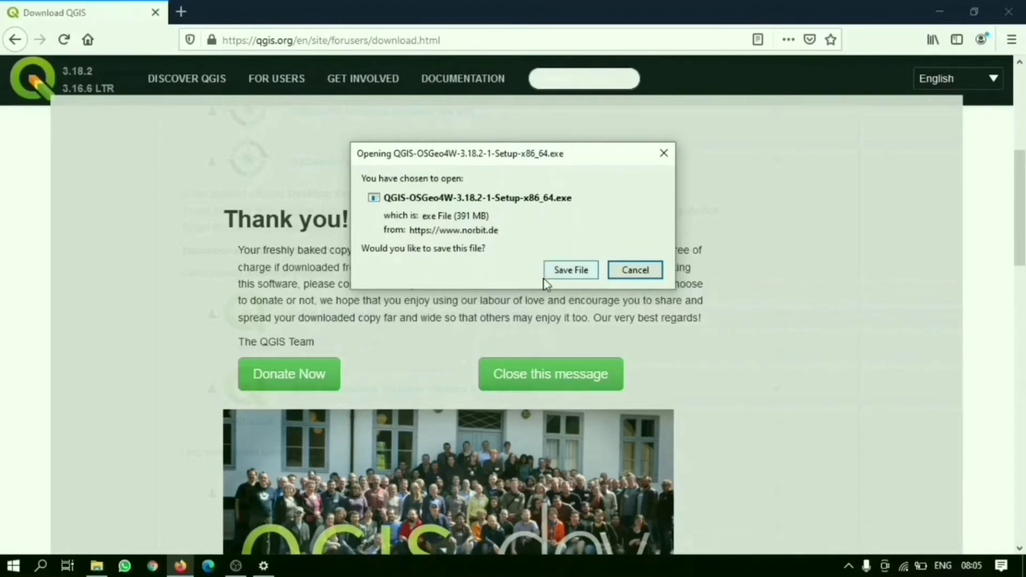
pyautogui.click(664, 153)
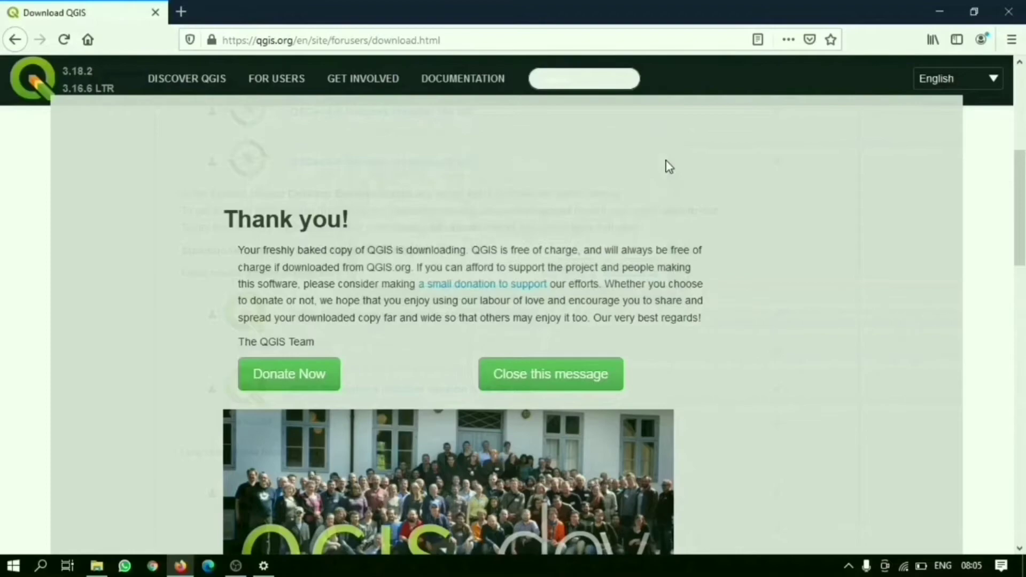
# Step: Close the browser and the system settings, and minimize File Explorer to return to the desktop
pyautogui.click(1016, 7)
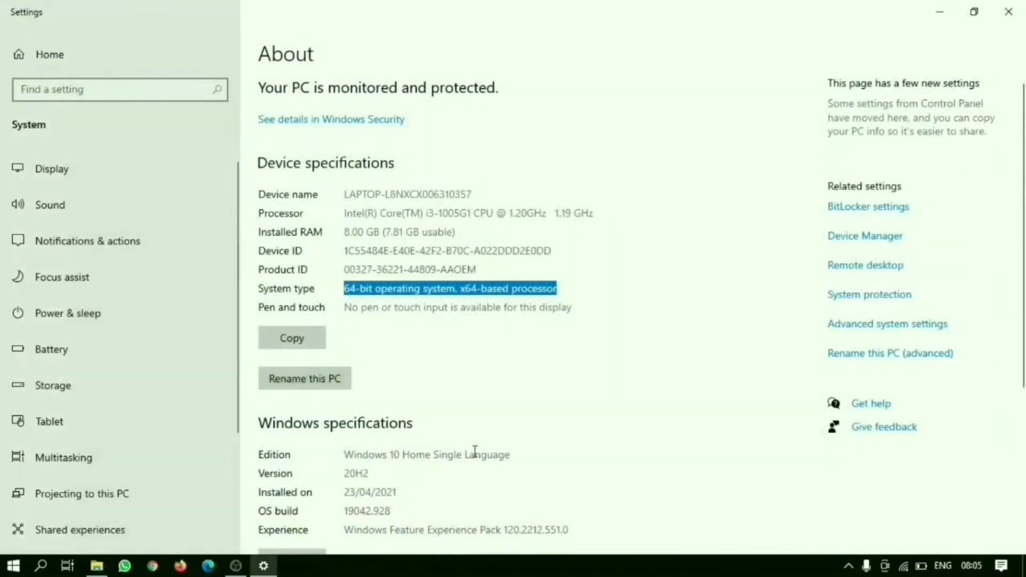
pyautogui.click(1019, 8)
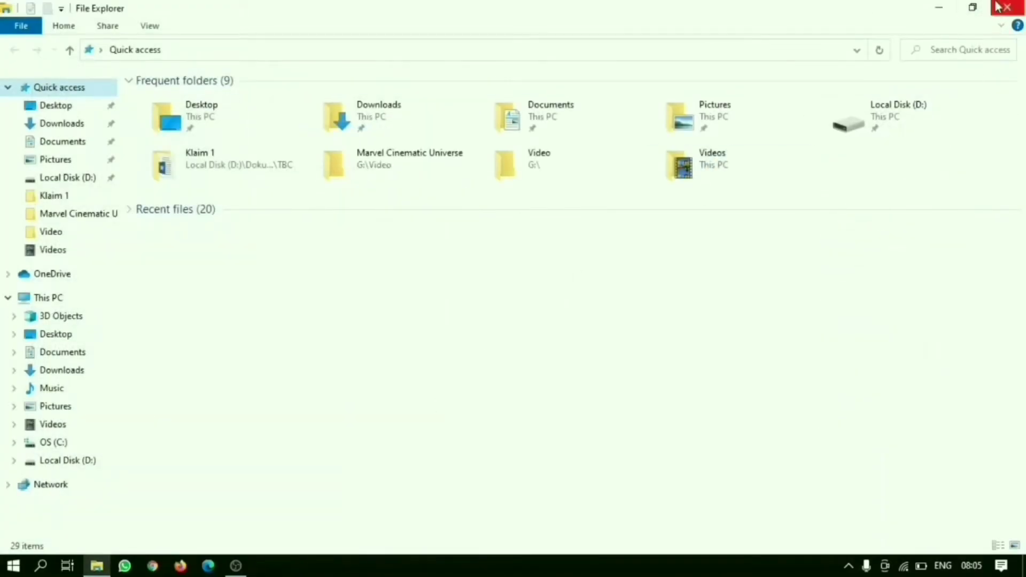
pyautogui.click(937, 9)
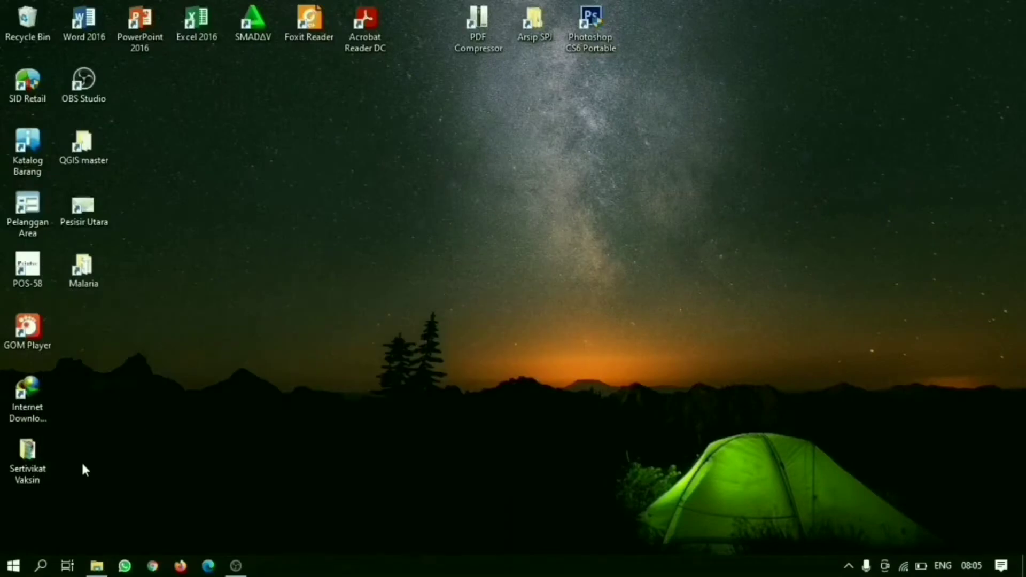
# Step: Open the QGIS master folder on the desktop and run the 64-bit installer QGIS-OSGeo4W-3.18.2-1-Setup-x86_64
pyautogui.doubleClick(105, 150)
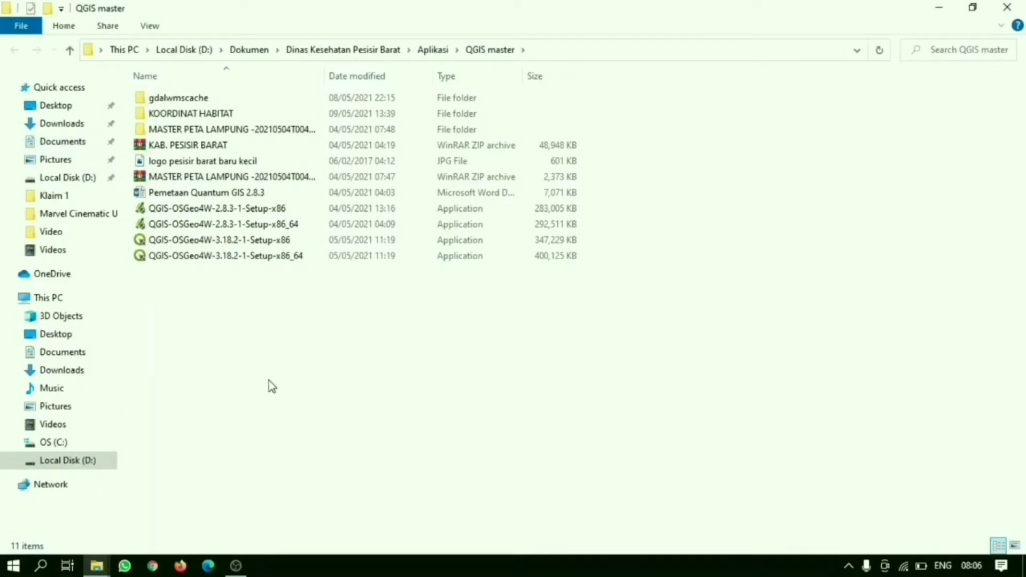
pyautogui.click(255, 241)
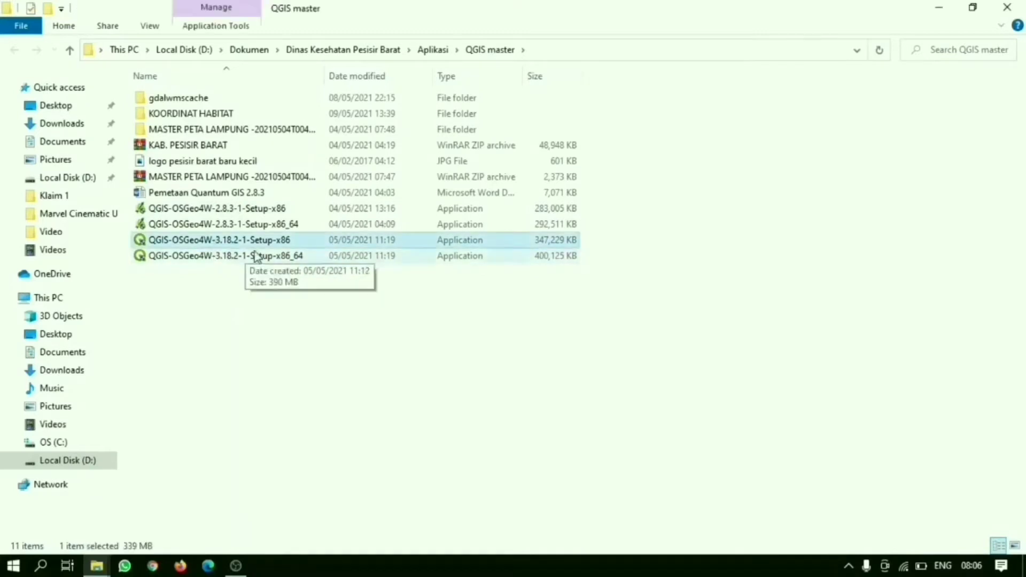
pyautogui.click(241, 260)
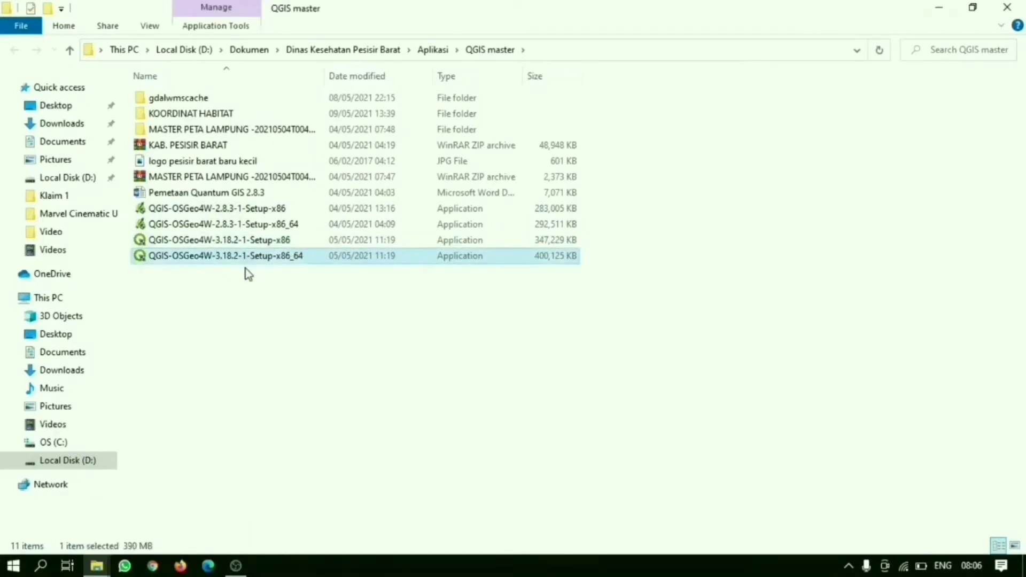
pyautogui.doubleClick(289, 261)
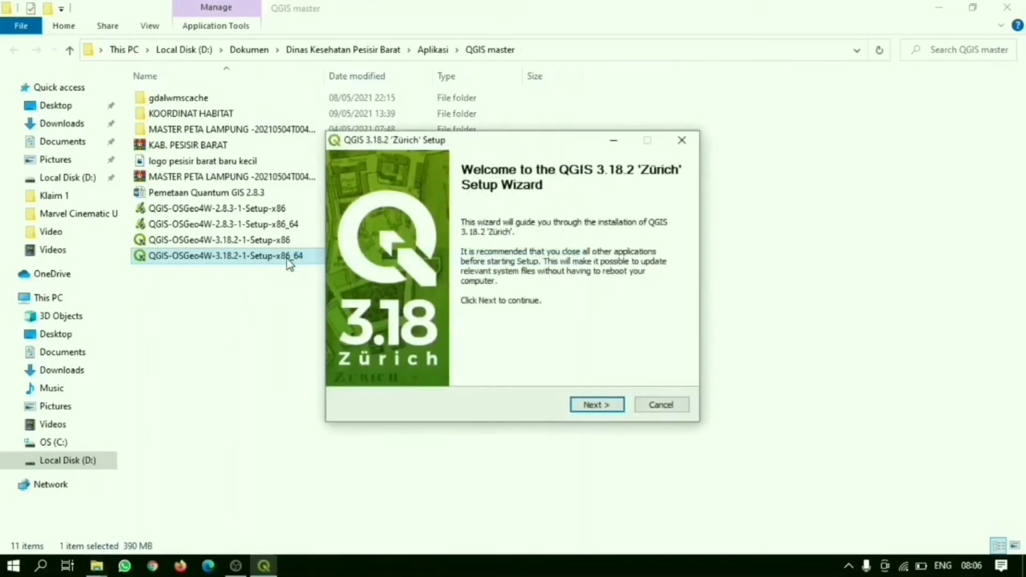
# Step: Accept the licence agreement in the setup wizard and keep C:\Program Files\QGIS 3.18 as the destination folder
pyautogui.click(597, 407)
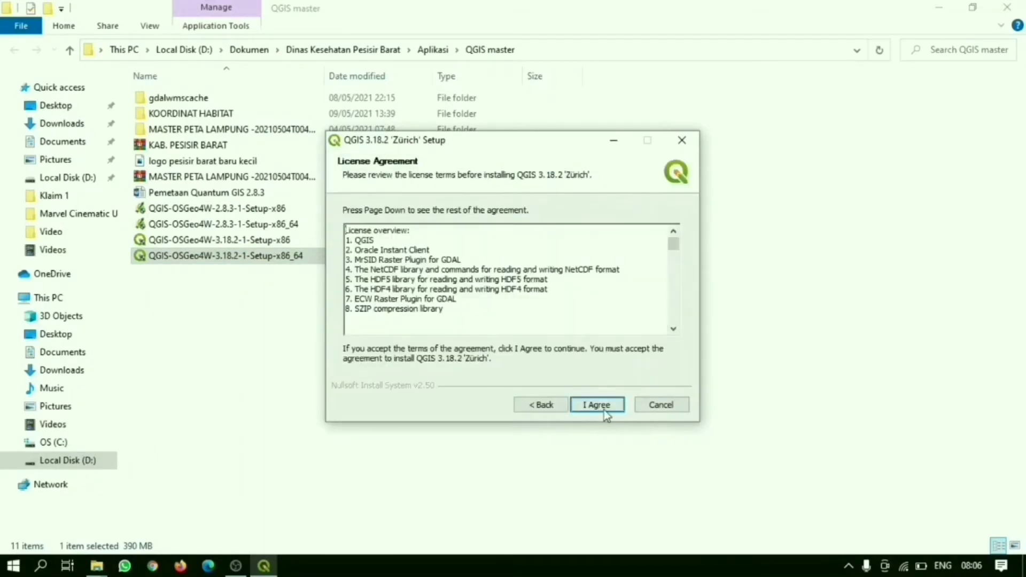
pyautogui.click(605, 411)
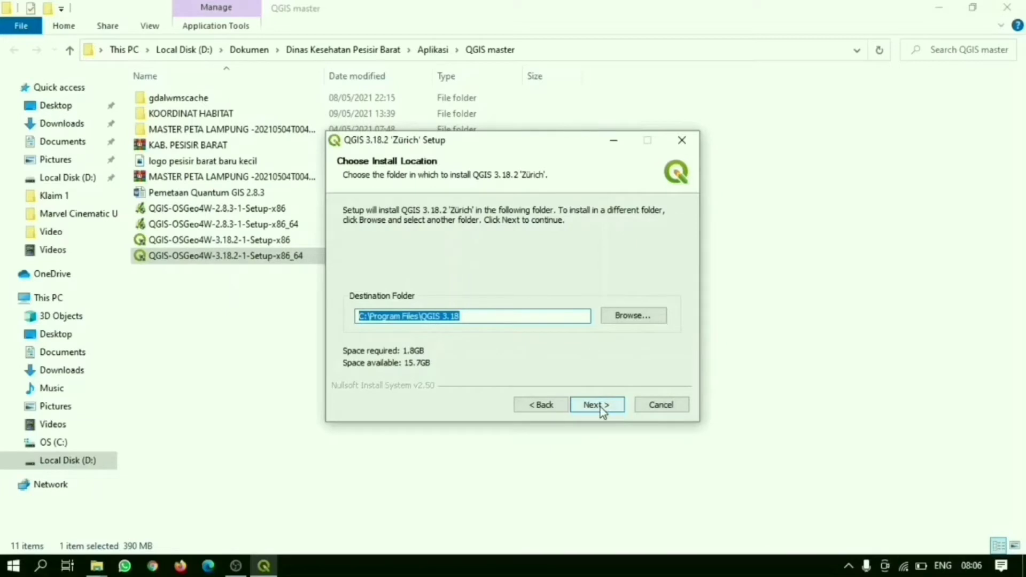
pyautogui.click(601, 406)
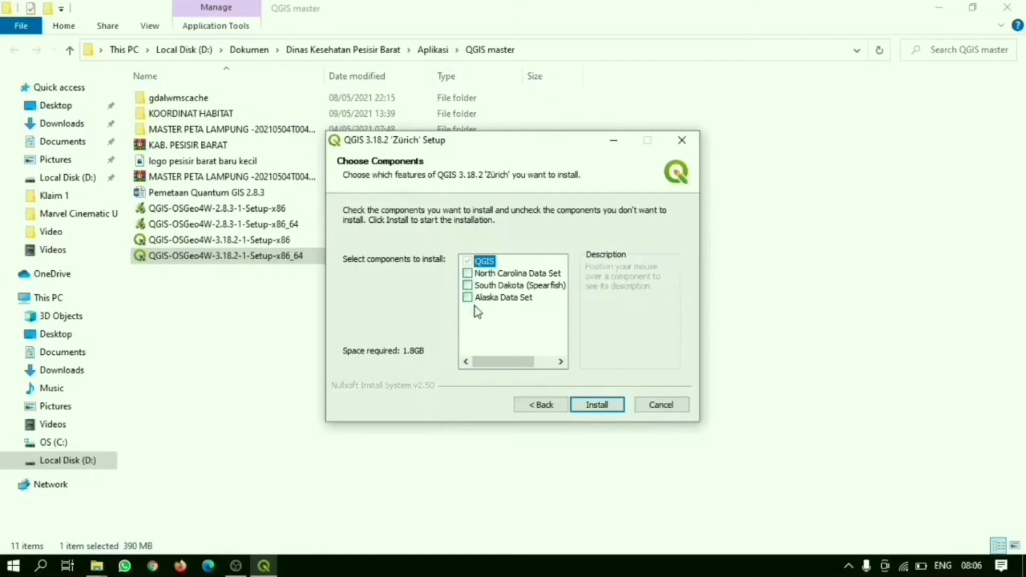
pyautogui.moveTo(478, 265)
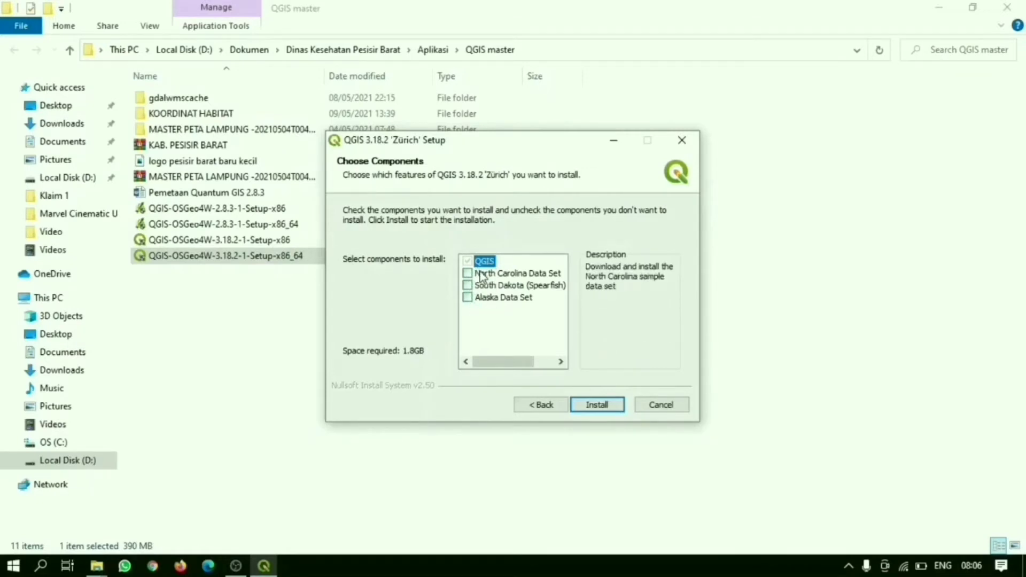
pyautogui.click(468, 273)
pyautogui.click(468, 286)
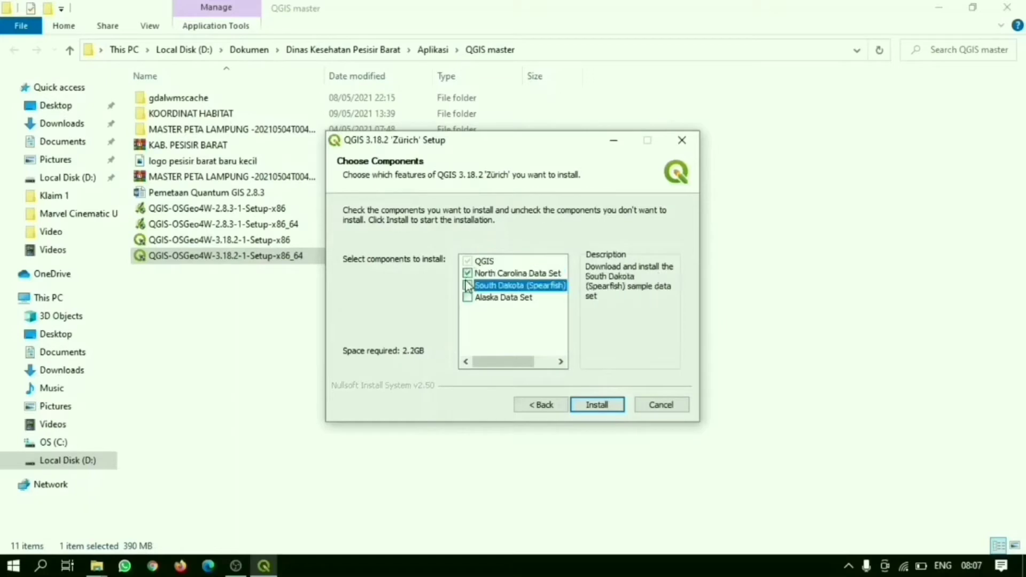
pyautogui.click(468, 298)
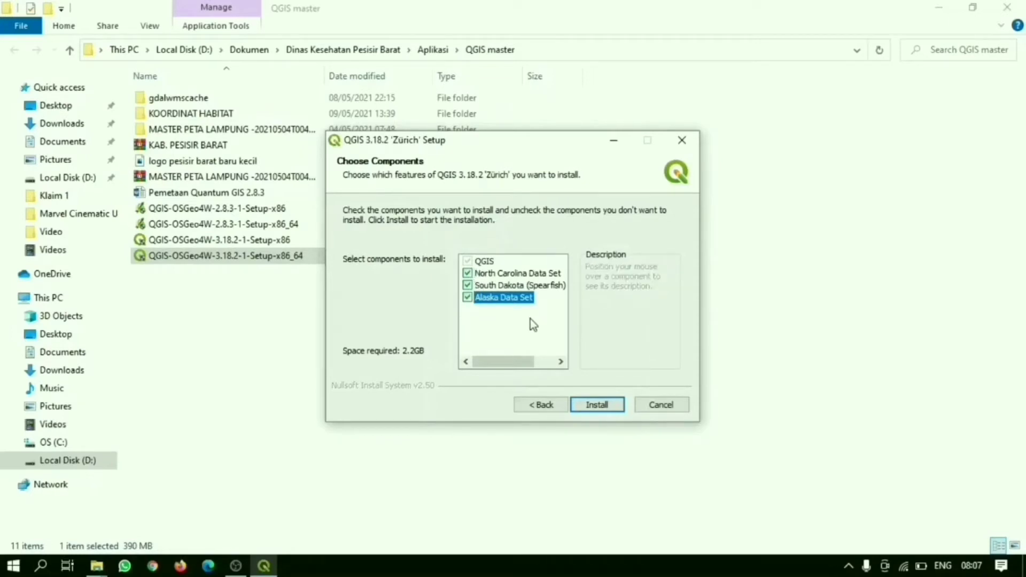
pyautogui.click(468, 296)
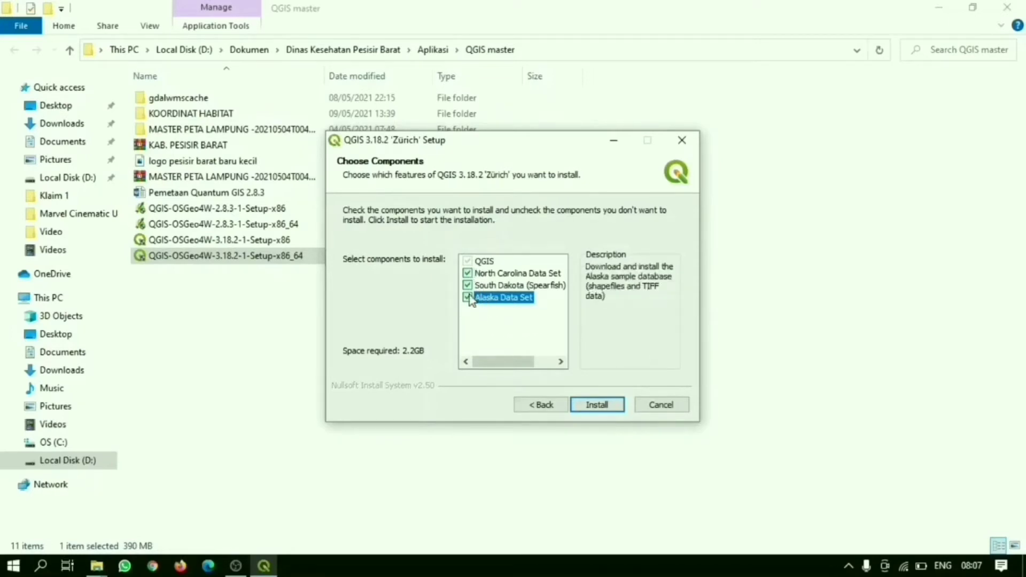
pyautogui.click(468, 285)
pyautogui.click(468, 273)
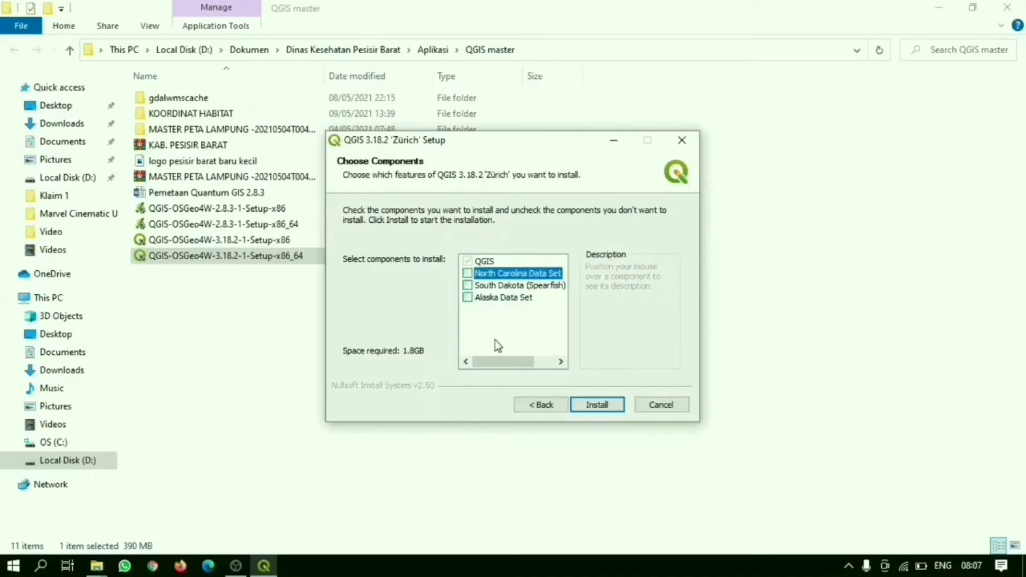
# Step: Install only the QGIS component without the sample data sets, finish the setup wizard, and close the installer's folder window
pyautogui.click(612, 414)
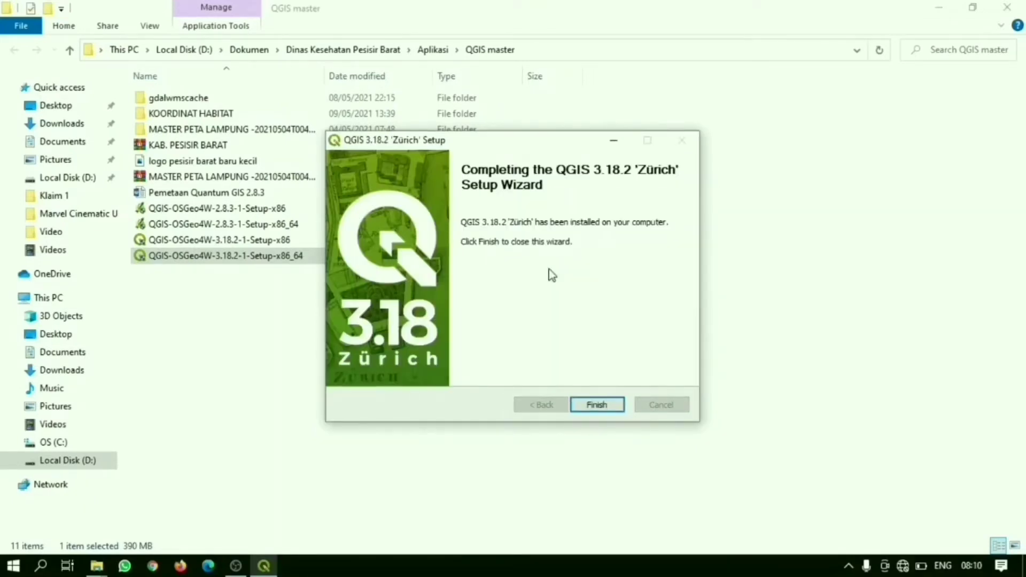
pyautogui.click(592, 405)
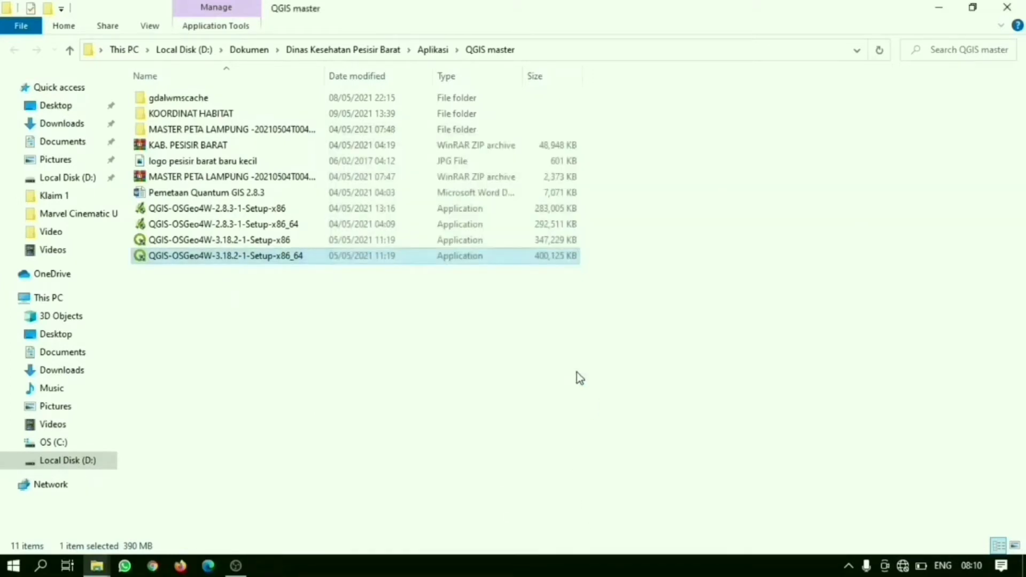
pyautogui.click(1002, 8)
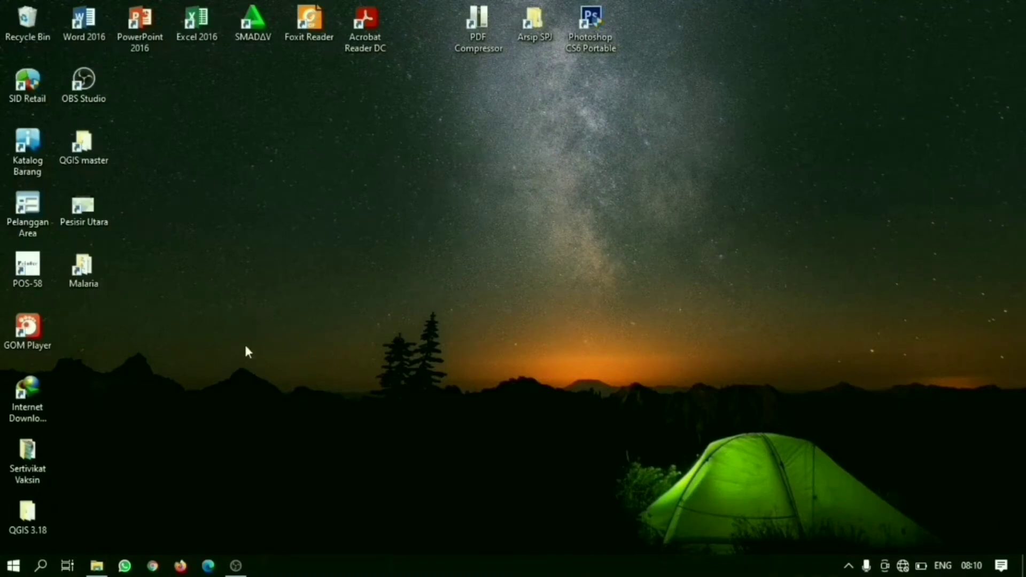
# Step: Move the QGIS 3.18 folder beside OBS Studio on the desktop and launch QGIS Desktop 3.18.2 from it, dismissing the Google Maps notice
pyautogui.moveTo(43, 515); pyautogui.dragTo(114, 169)
pyautogui.moveTo(138, 110); pyautogui.dragTo(138, 109)
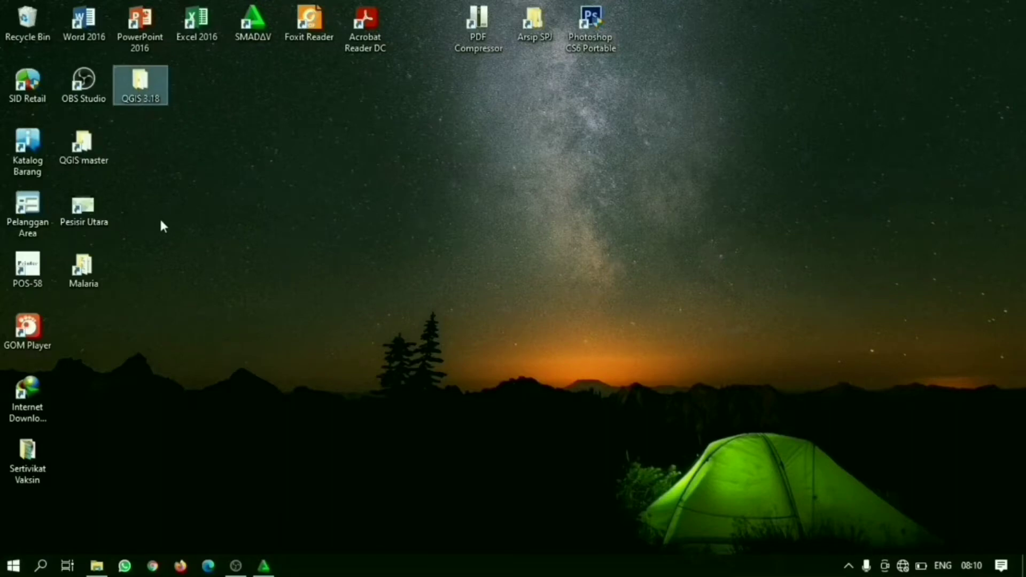
pyautogui.doubleClick(159, 85)
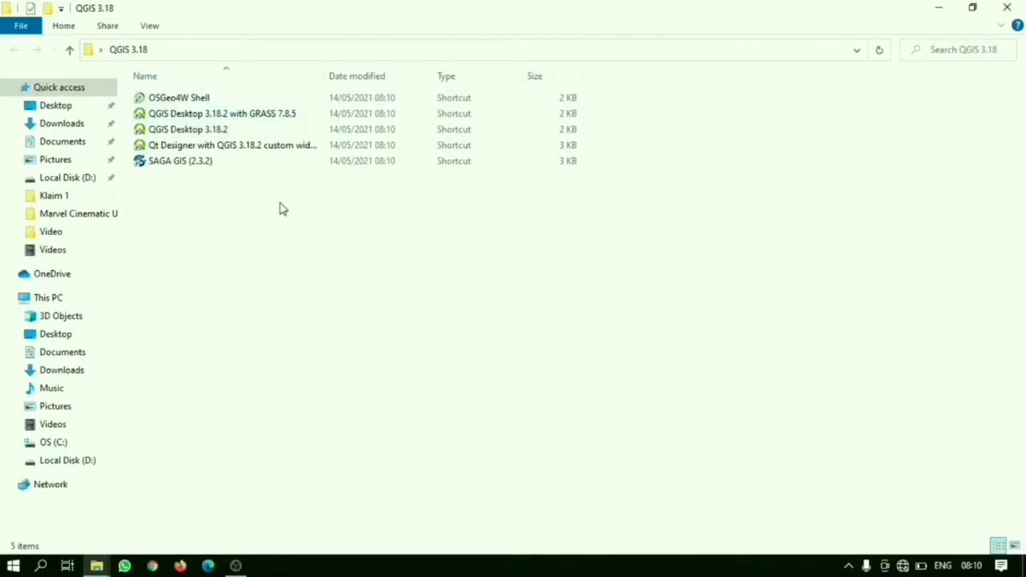
pyautogui.doubleClick(222, 130)
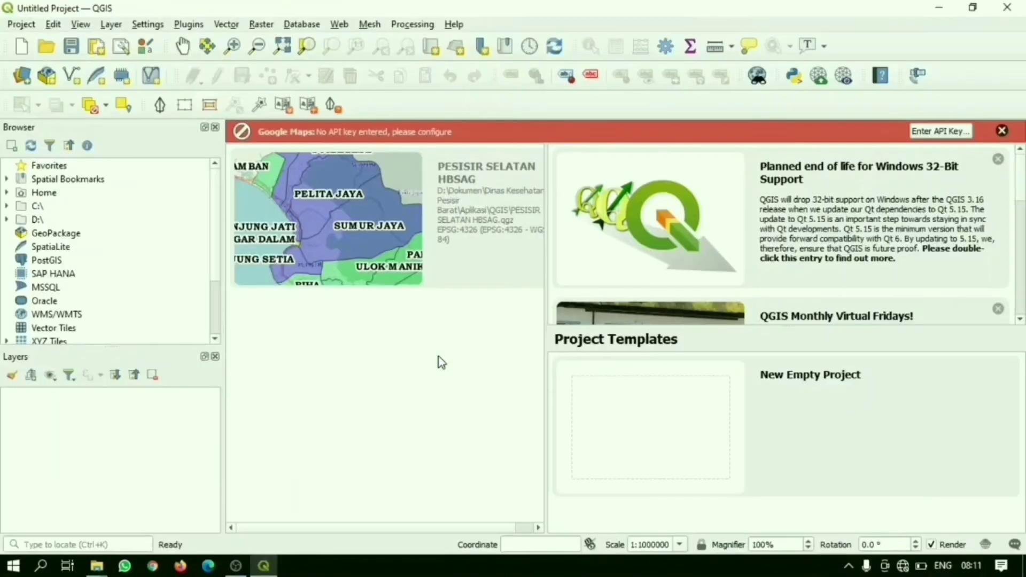
pyautogui.click(1001, 131)
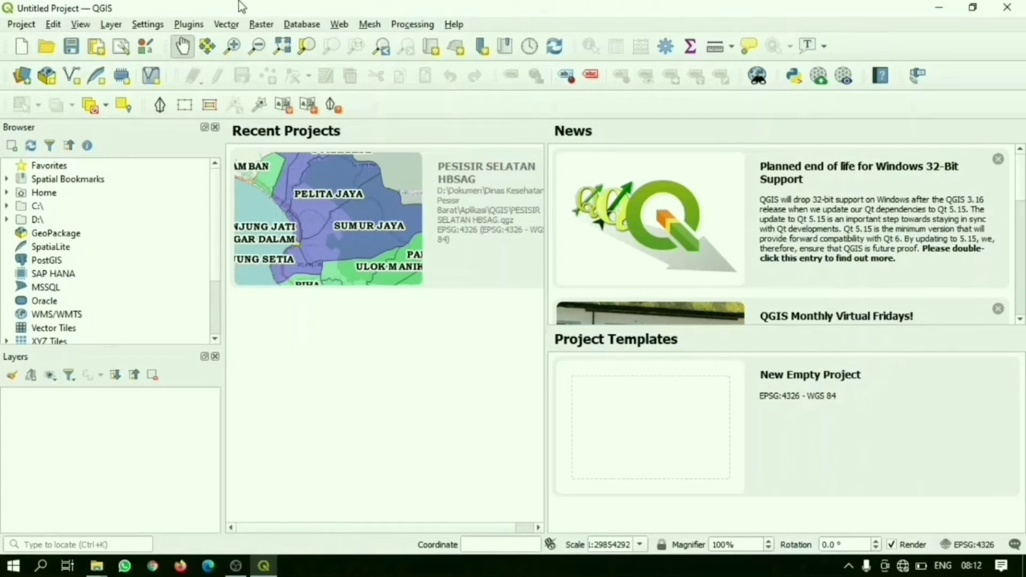
# Step: Add the shapefile Peta Lampung.shp from the MASTER PETA LAMPUNG folder to the project as a vector layer
pyautogui.click(150, 25)
pyautogui.moveTo(119, 28)
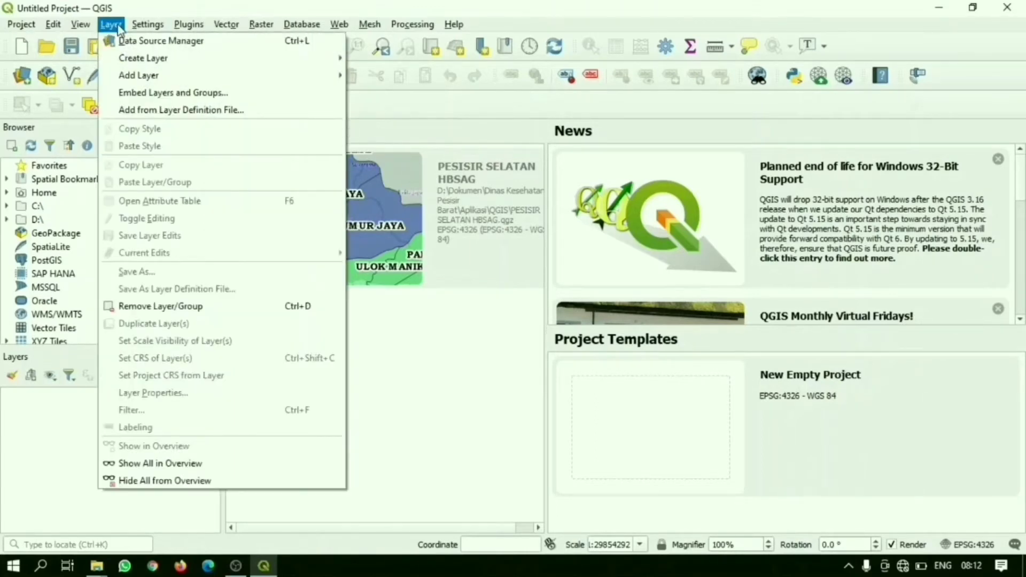
pyautogui.moveTo(160, 75)
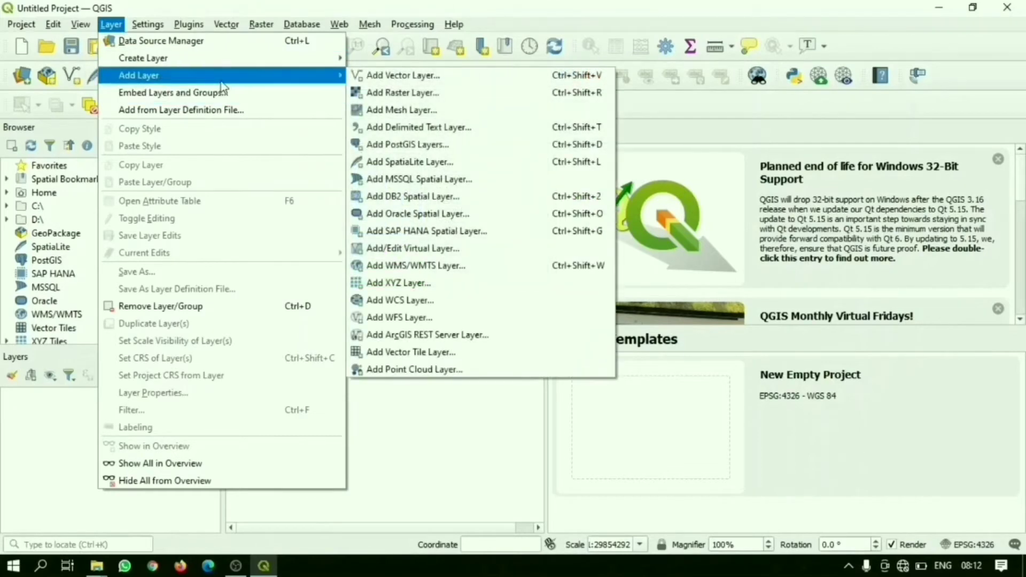
pyautogui.click(356, 78)
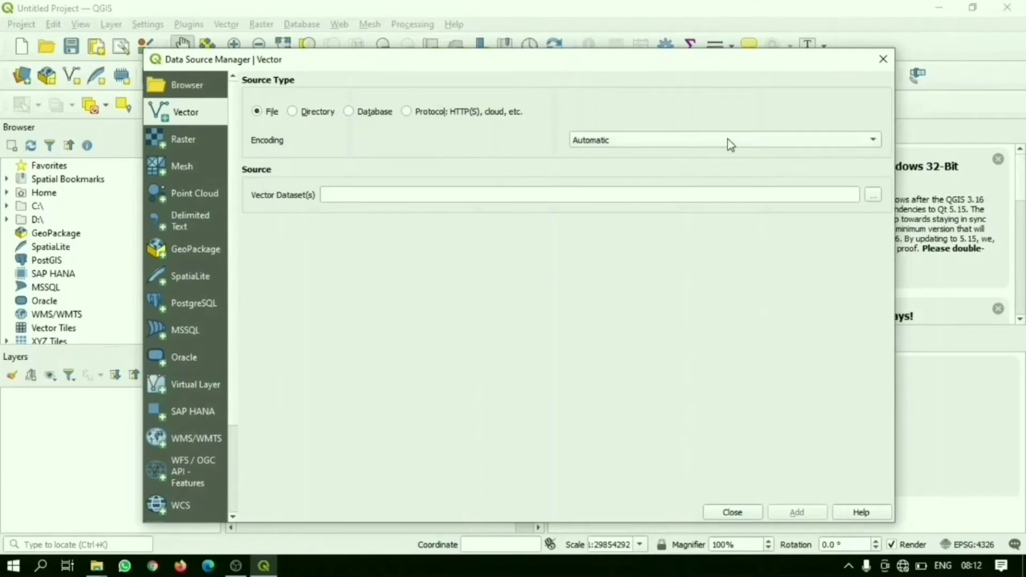
pyautogui.click(875, 200)
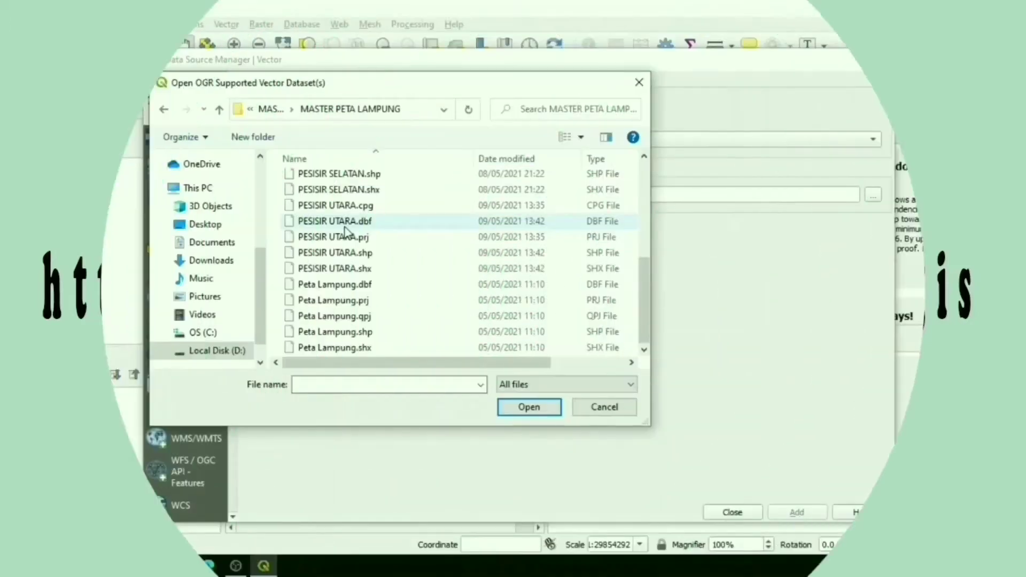
pyautogui.click(379, 334)
pyautogui.click(378, 331)
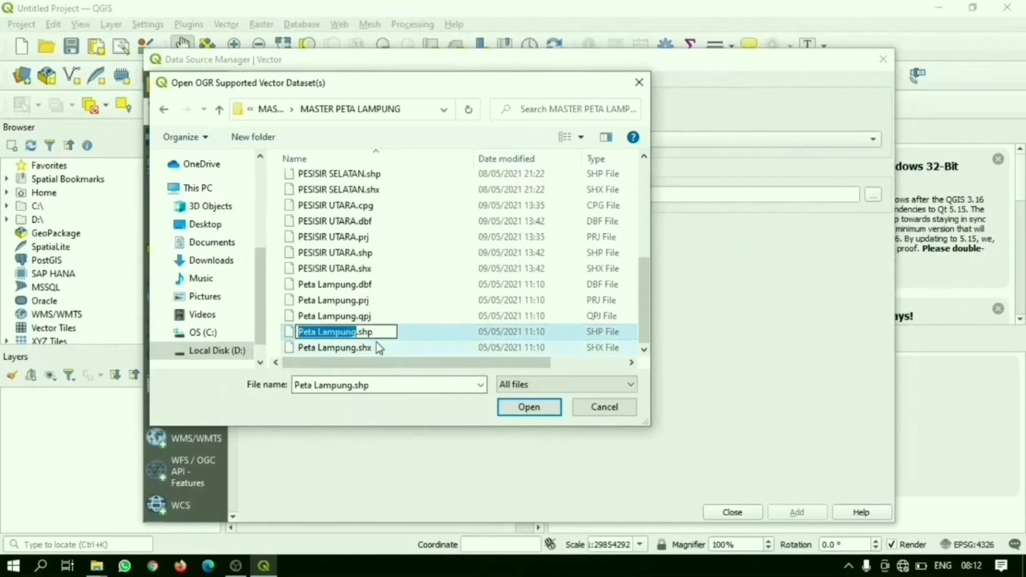
pyautogui.doubleClick(406, 334)
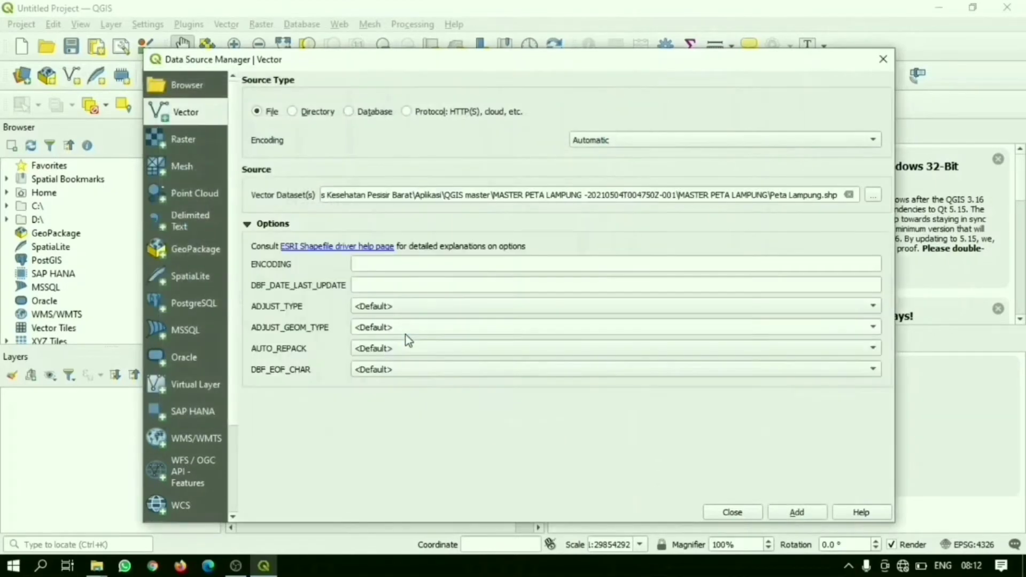
pyautogui.click(799, 515)
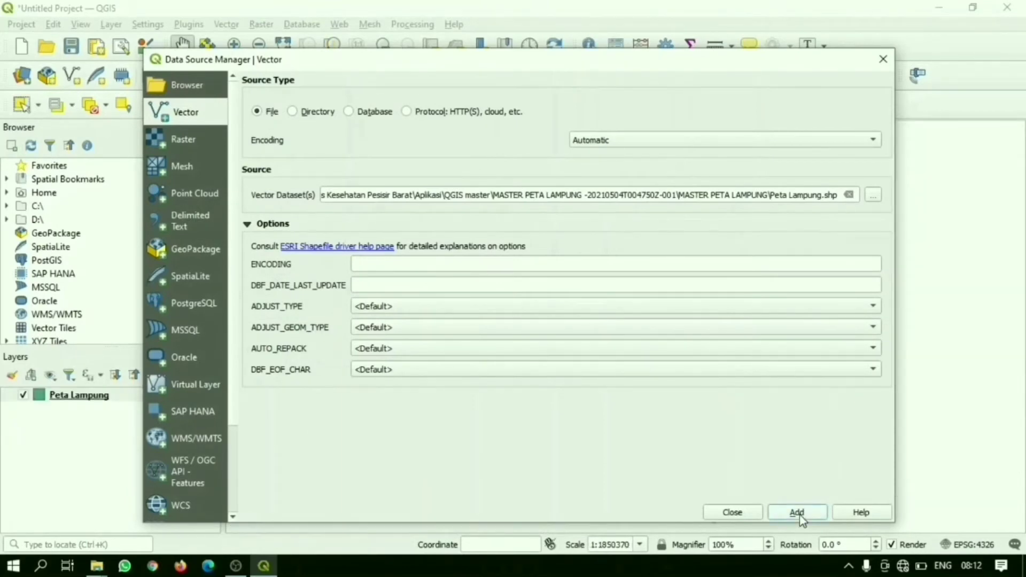
pyautogui.click(755, 514)
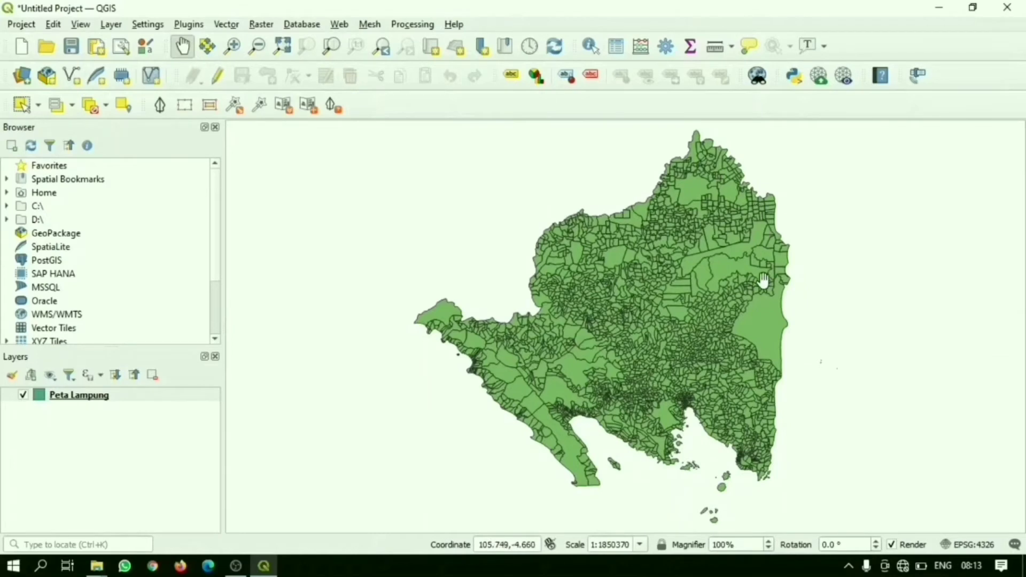
# Step: Start a filter on the Peta Lampung layer with the expression "KABKOT" = and load sample values for that field
pyautogui.click(95, 400)
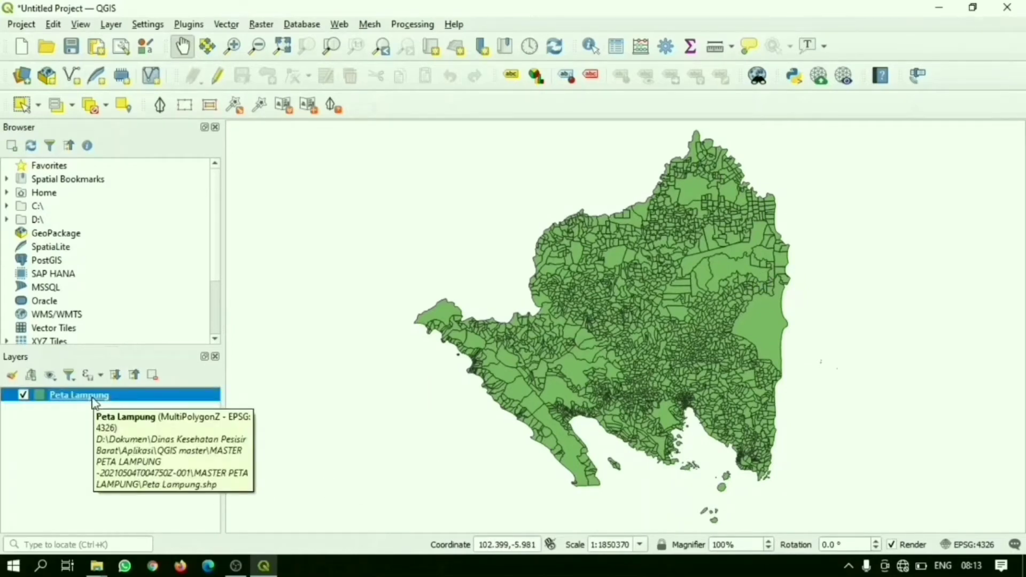
pyautogui.rightClick(95, 402)
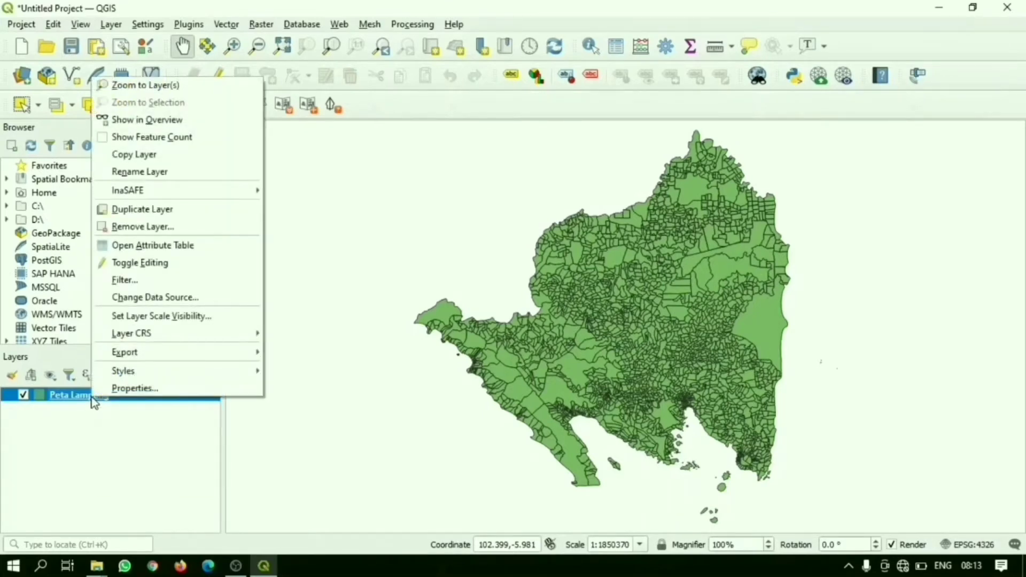
pyautogui.click(127, 280)
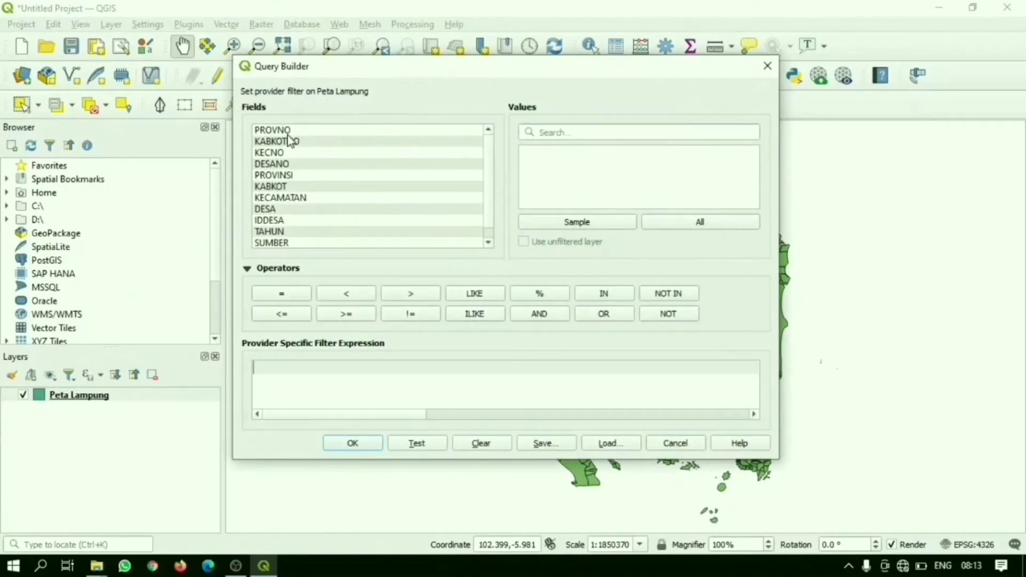
pyautogui.click(257, 199)
pyautogui.click(264, 178)
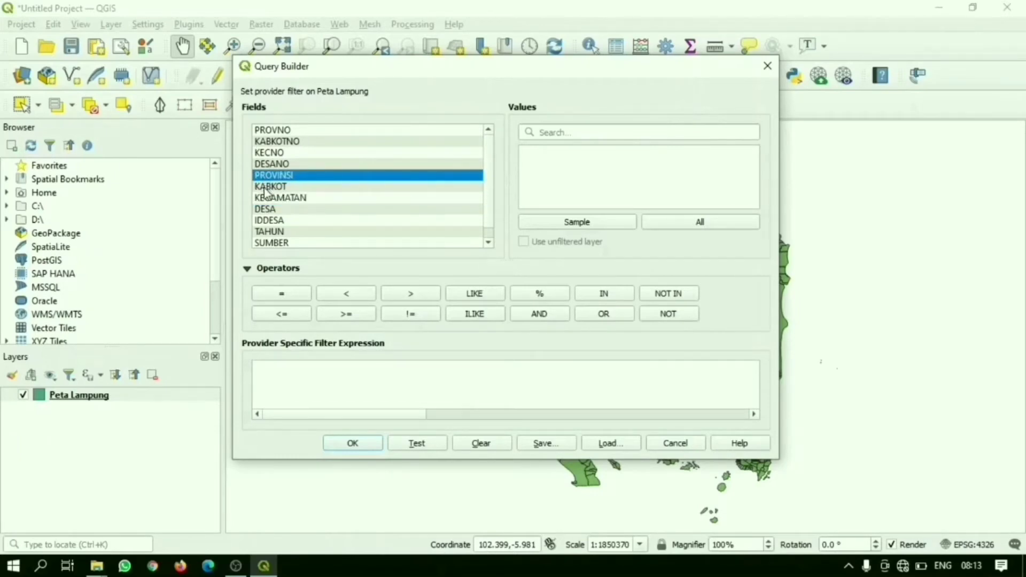
pyautogui.click(268, 187)
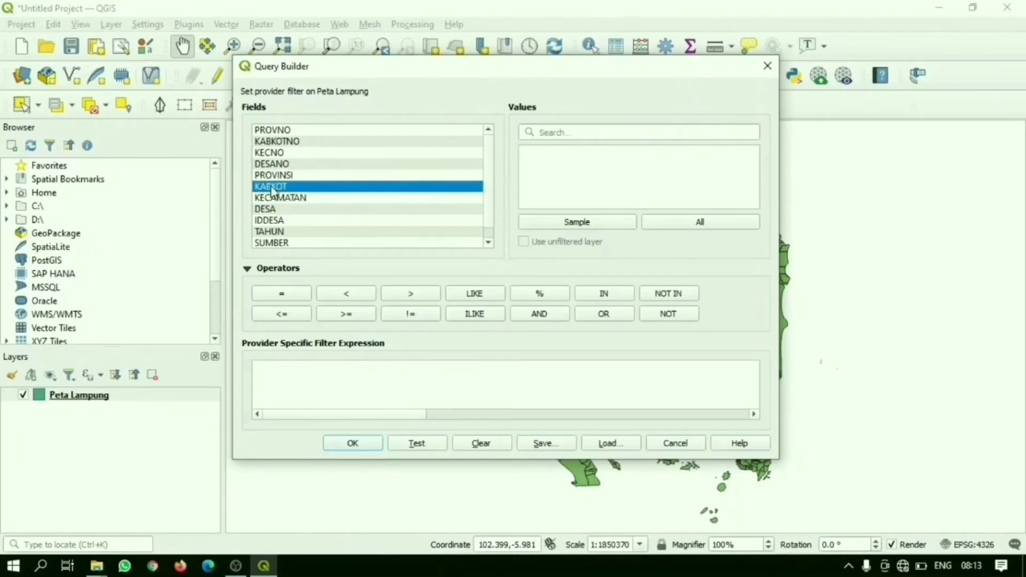
pyautogui.doubleClick(272, 188)
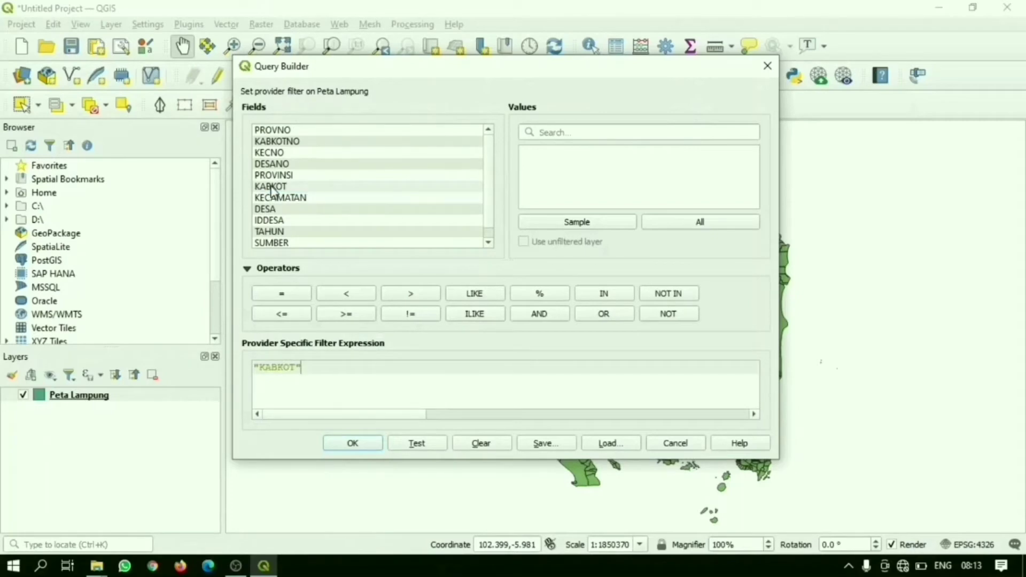
pyautogui.click(303, 300)
pyautogui.click(553, 224)
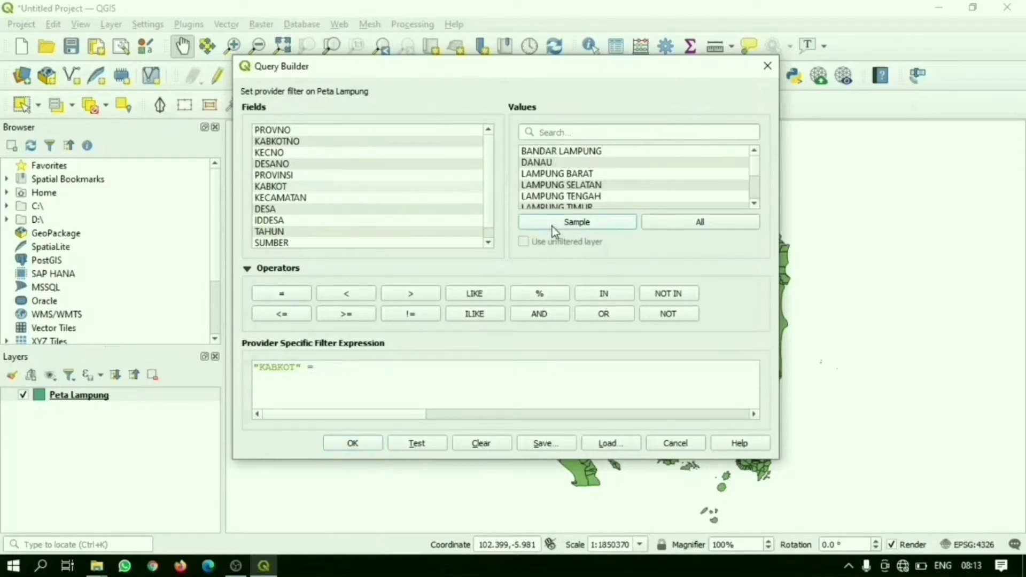
# Step: Complete the filter expression with the value 'PESISIR BARAT' and apply it to the Peta Lampung layer
pyautogui.click(754, 203)
pyautogui.click(754, 204)
pyautogui.click(754, 203)
pyautogui.click(753, 204)
pyautogui.click(754, 203)
pyautogui.click(754, 204)
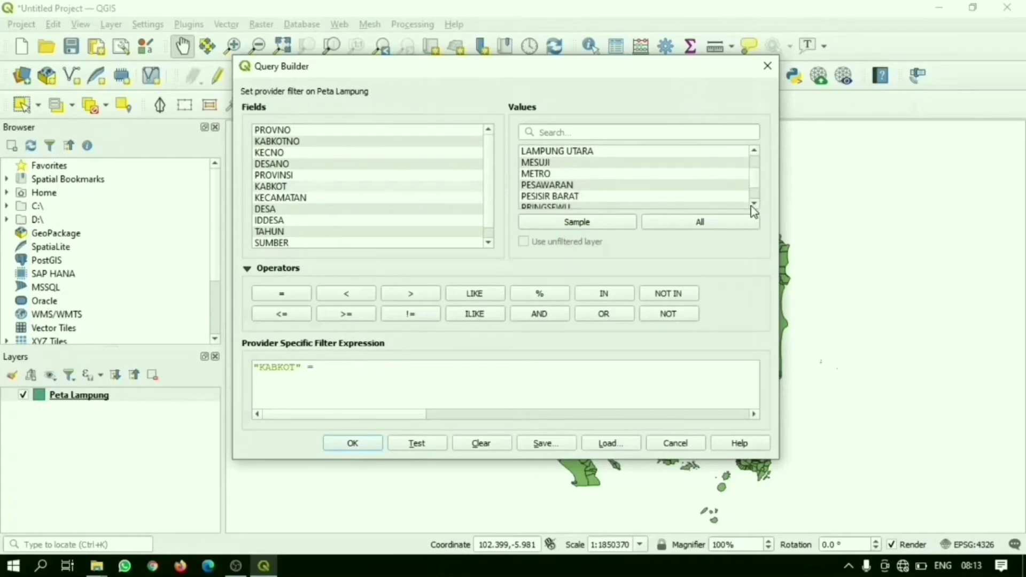
pyautogui.click(754, 203)
pyautogui.click(754, 203)
pyautogui.click(754, 203)
pyautogui.click(754, 204)
pyautogui.click(753, 204)
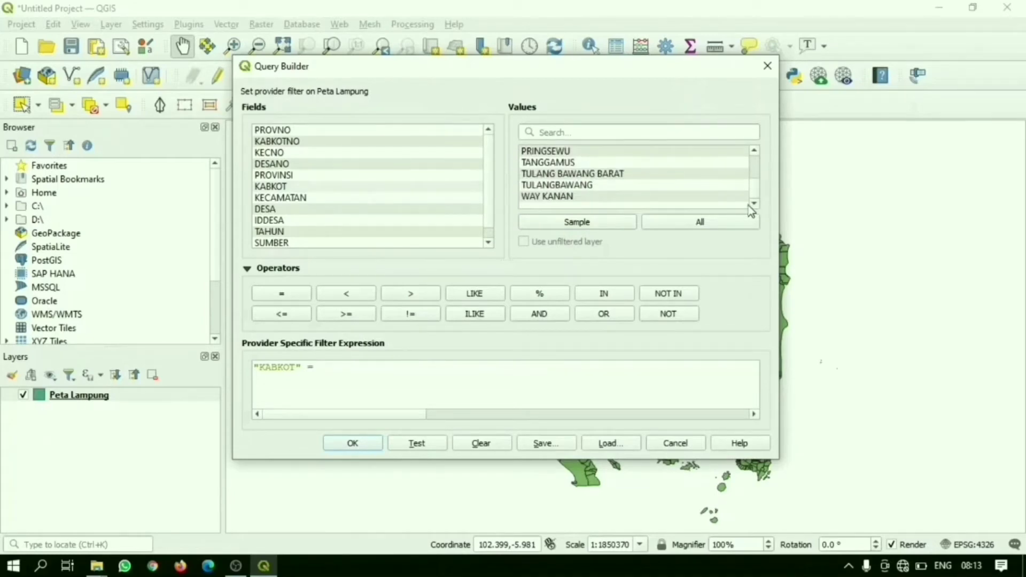
pyautogui.click(754, 152)
pyautogui.click(754, 152)
pyautogui.click(754, 152)
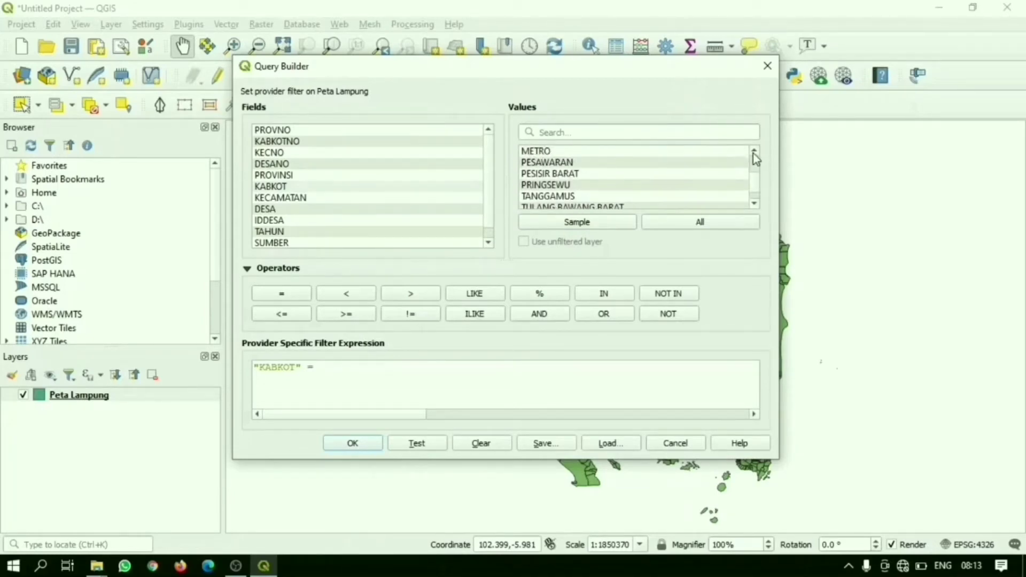
pyautogui.doubleClick(558, 174)
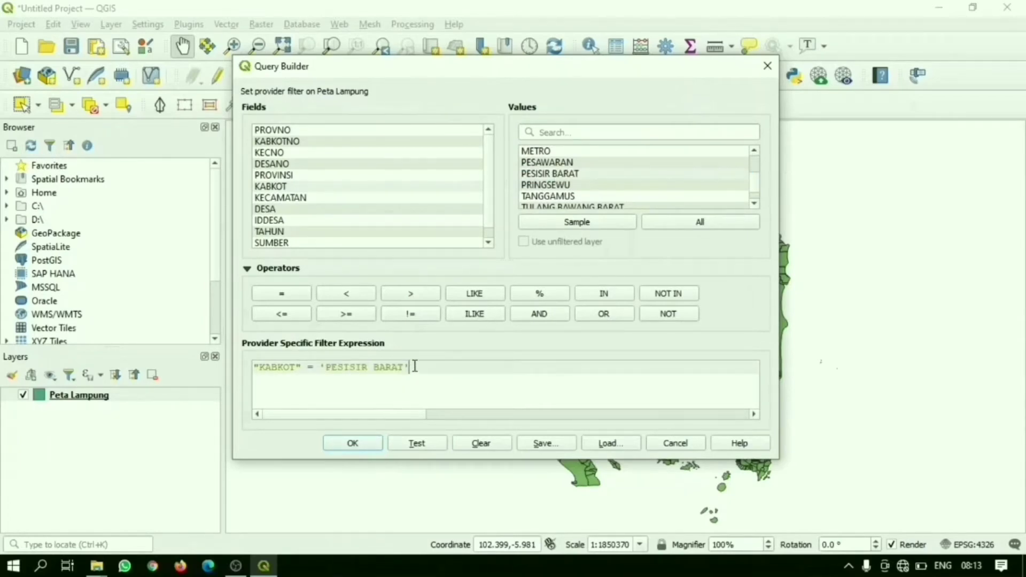
pyautogui.moveTo(412, 367); pyautogui.dragTo(231, 367)
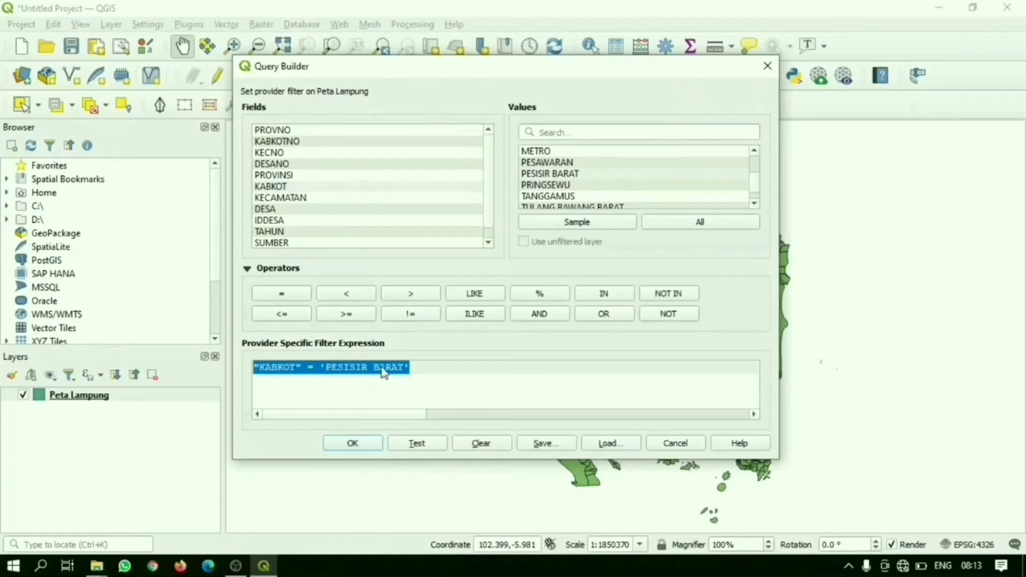
pyautogui.click(347, 447)
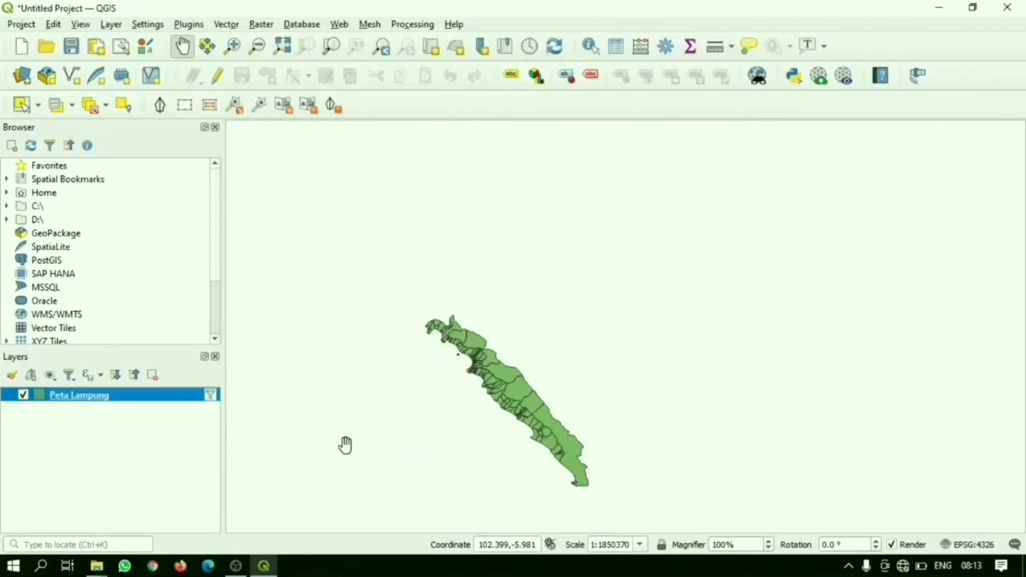
pyautogui.moveTo(543, 354); pyautogui.dragTo(622, 237)
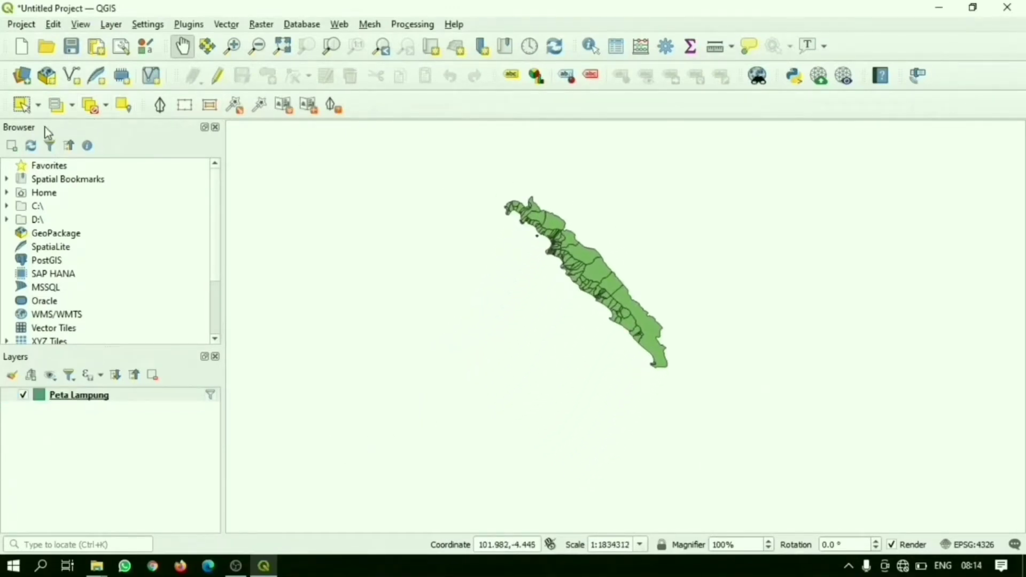
pyautogui.moveTo(554, 204); pyautogui.dragTo(562, 250)
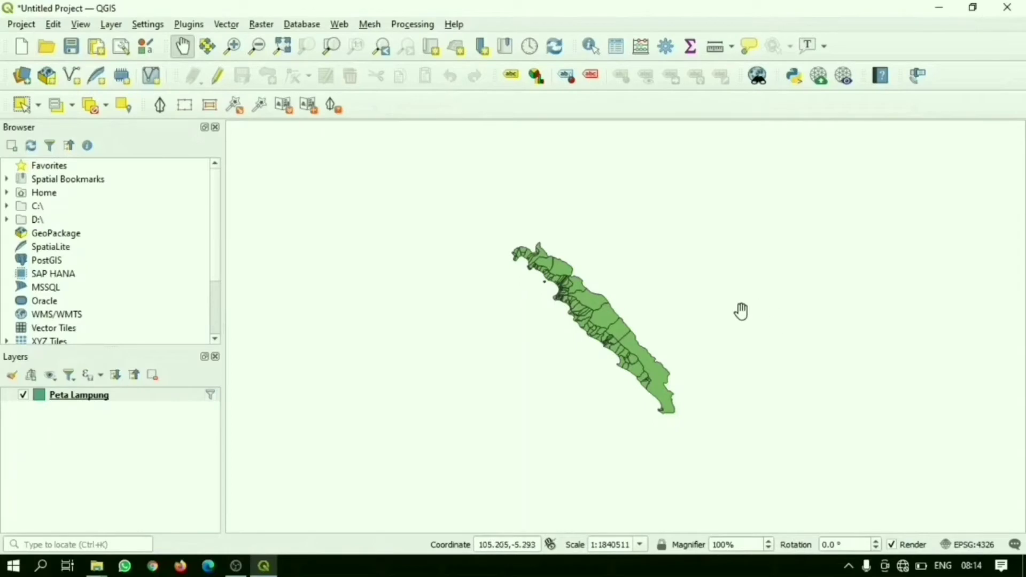
# Step: Set up a feature export of the filtered Peta Lampung layer in ESRI Shapefile format
pyautogui.click(287, 54)
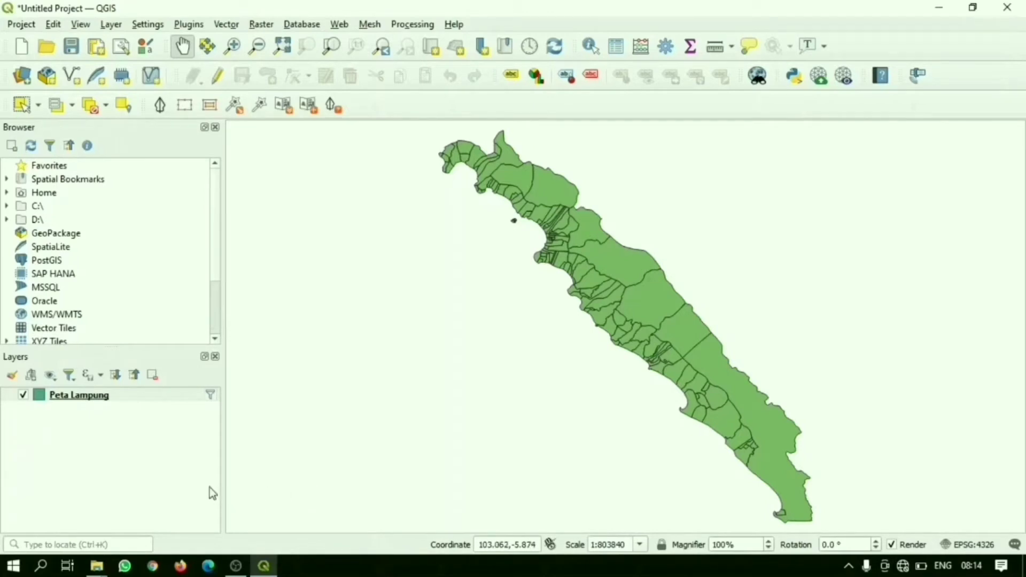
pyautogui.rightClick(110, 402)
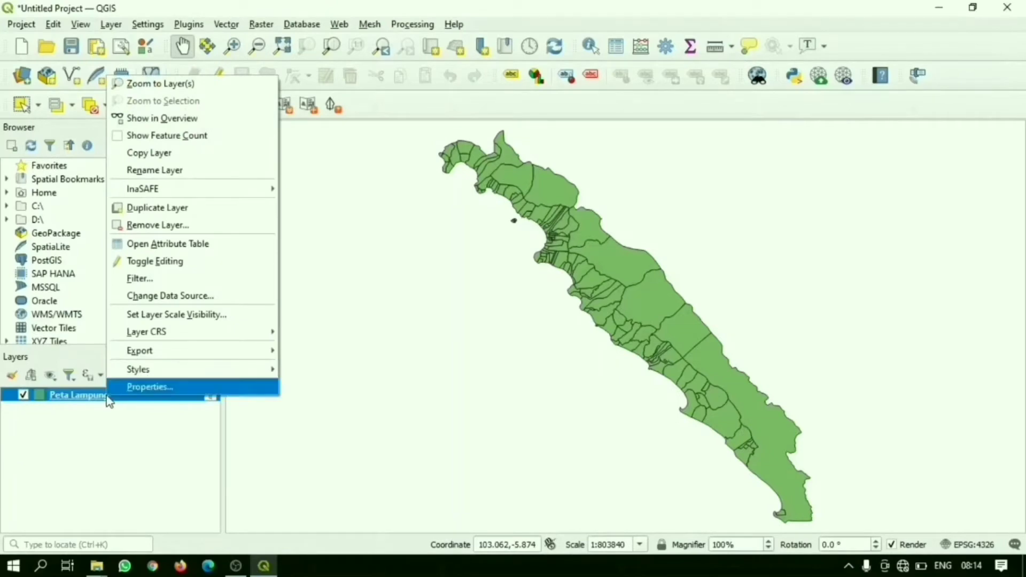
pyautogui.moveTo(243, 357)
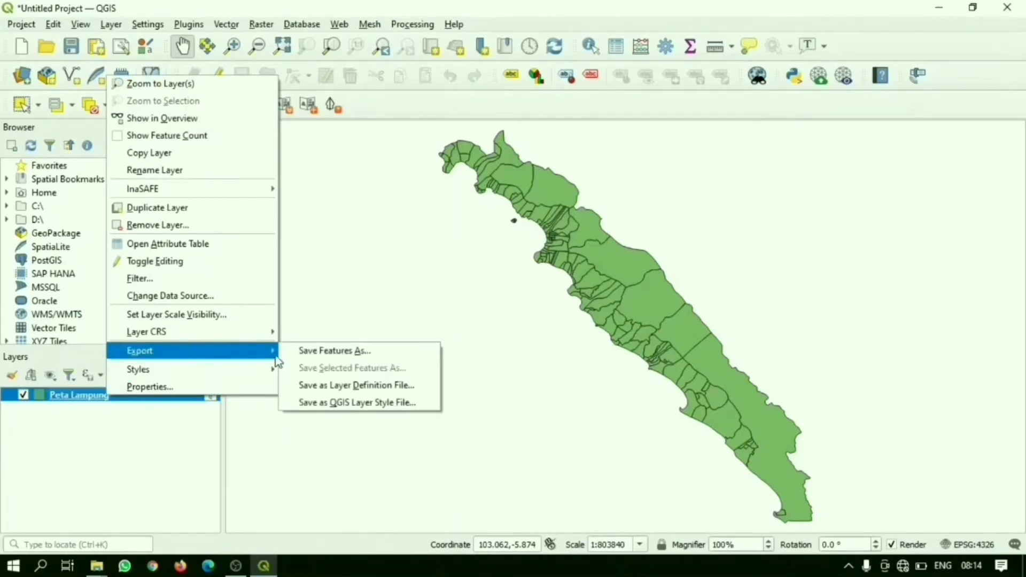
pyautogui.click(312, 353)
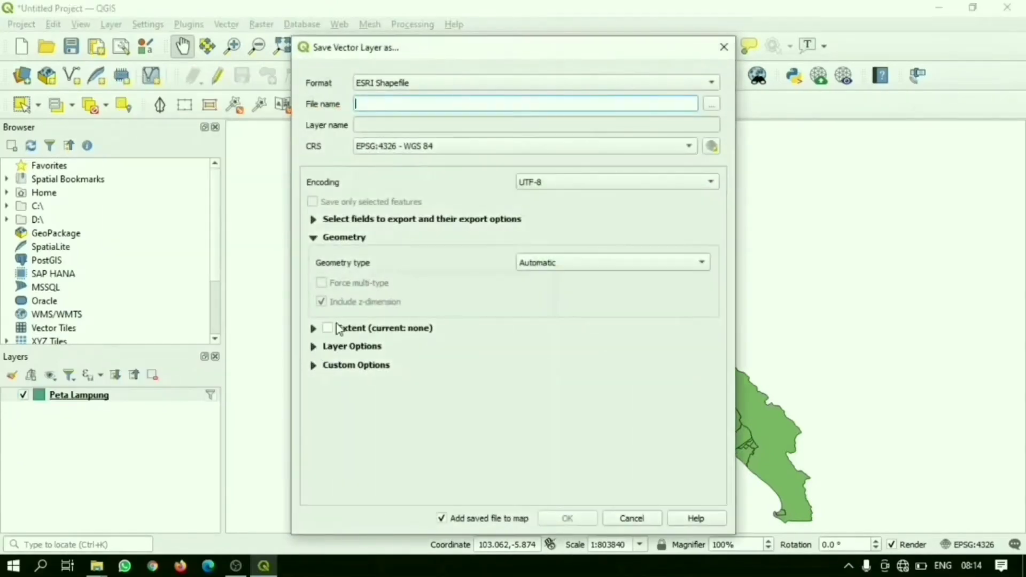
pyautogui.click(396, 85)
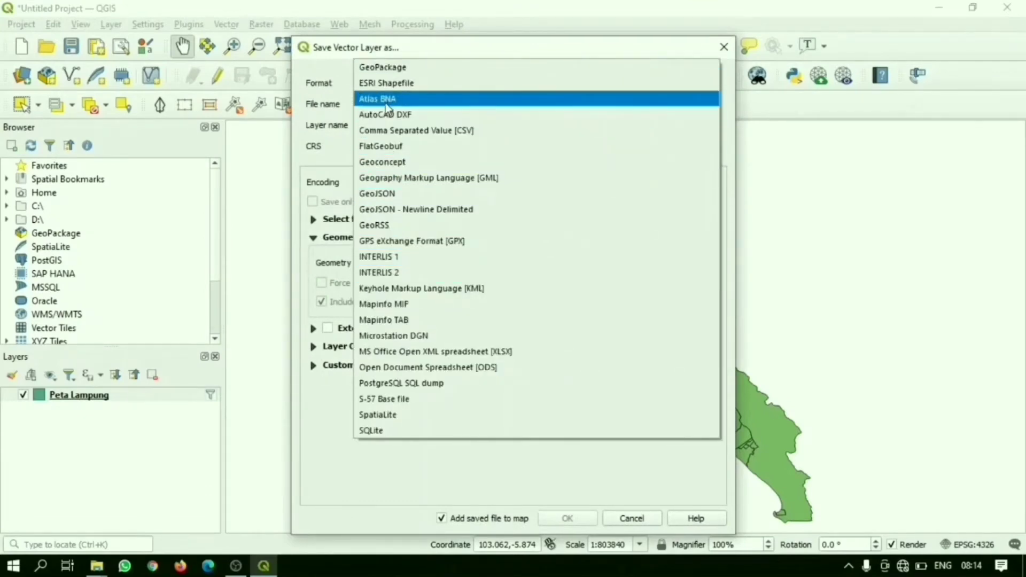
pyautogui.click(387, 84)
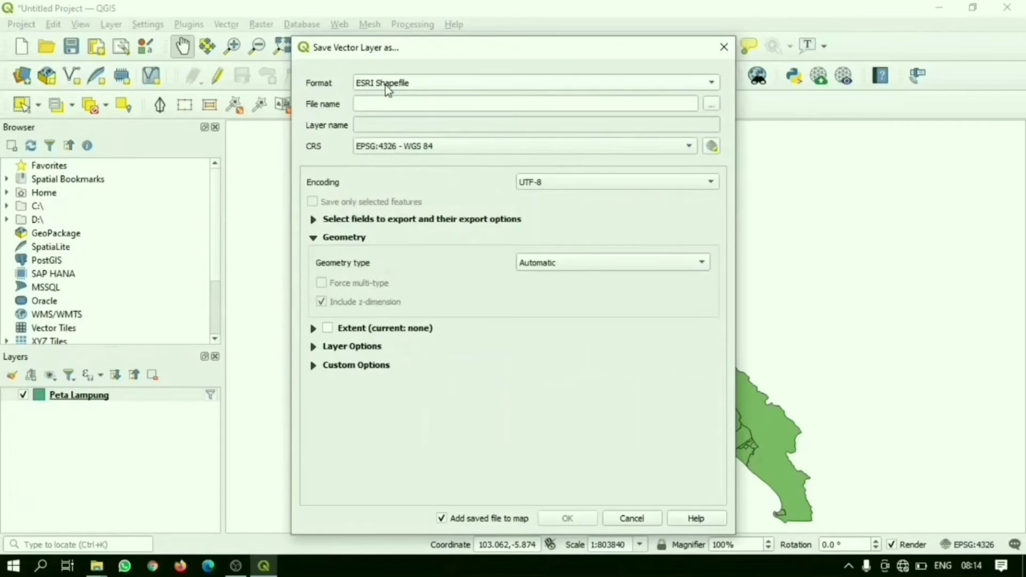
# Step: Save the export as PESISIR BARAT KAB in the MASTER PETA LAMPUNG folder, add it to the map and dismiss the notice
pyautogui.click(713, 105)
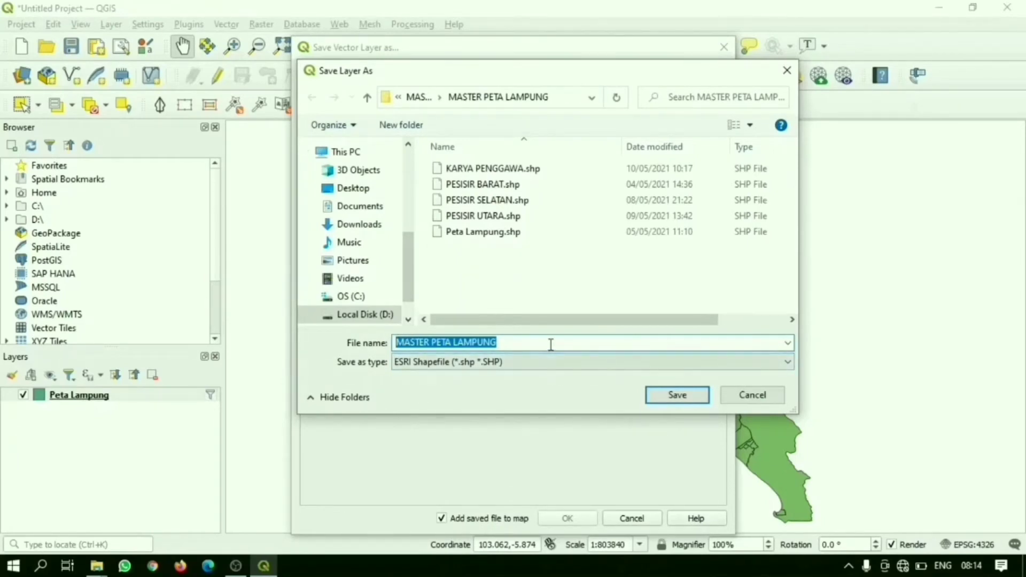
pyautogui.write('P')
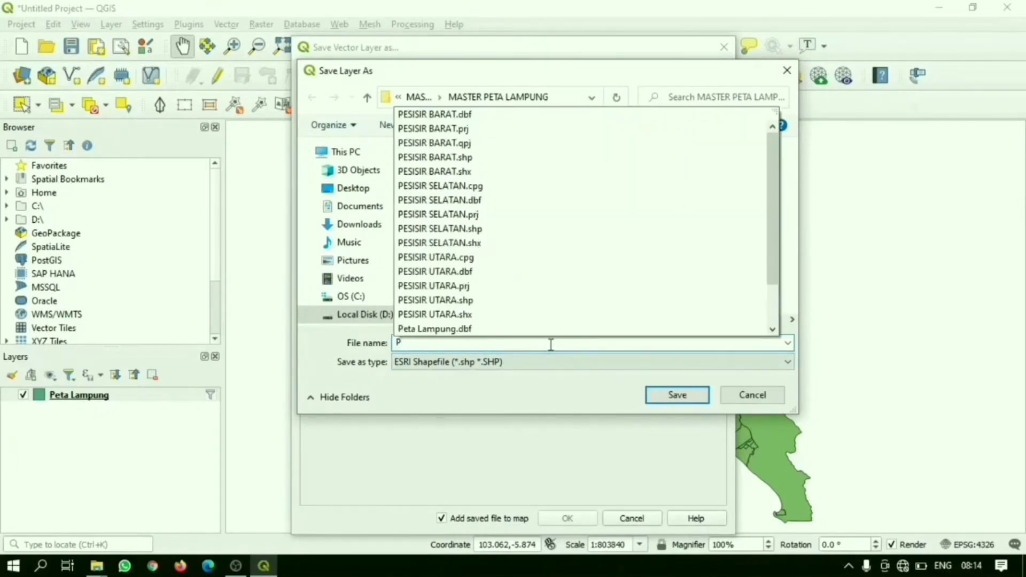
pyautogui.write('ESISIR')
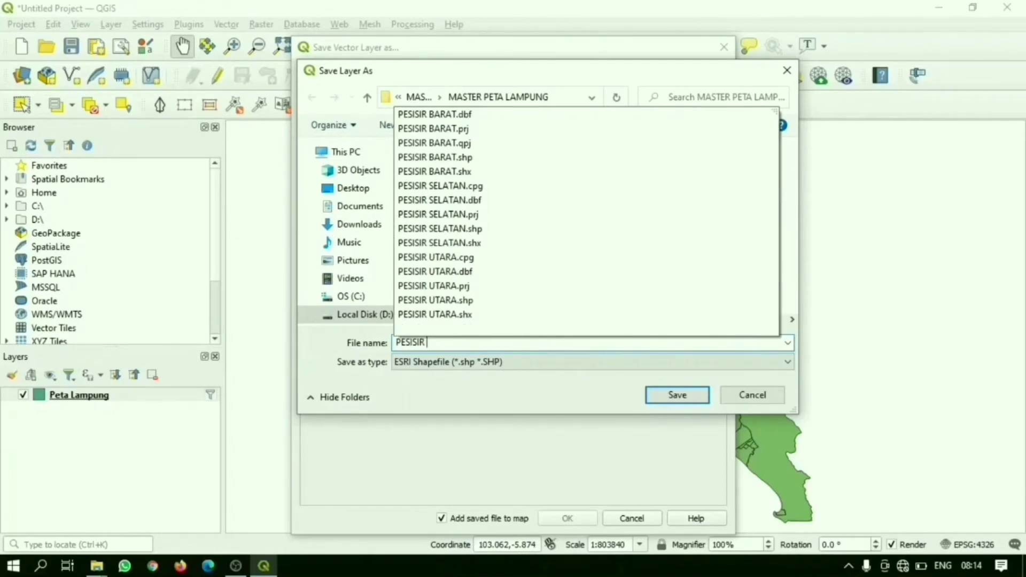
pyautogui.write(' BARAT KAB')
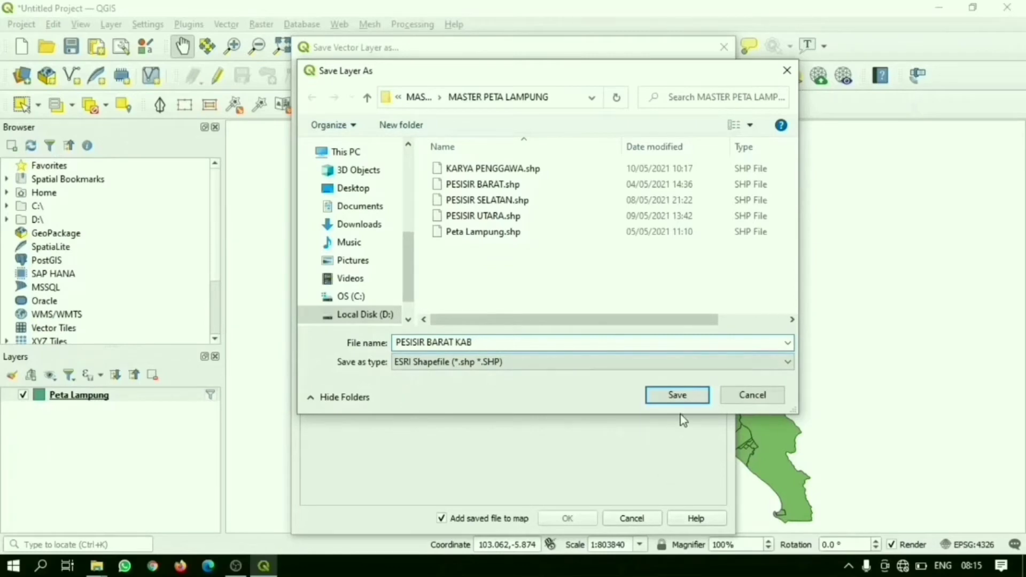
pyautogui.click(672, 397)
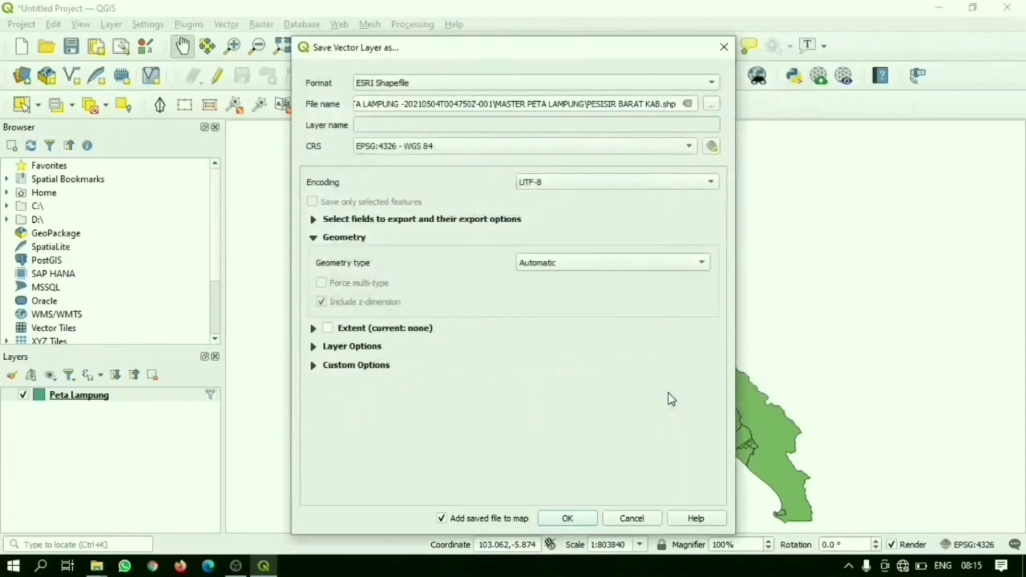
pyautogui.click(570, 518)
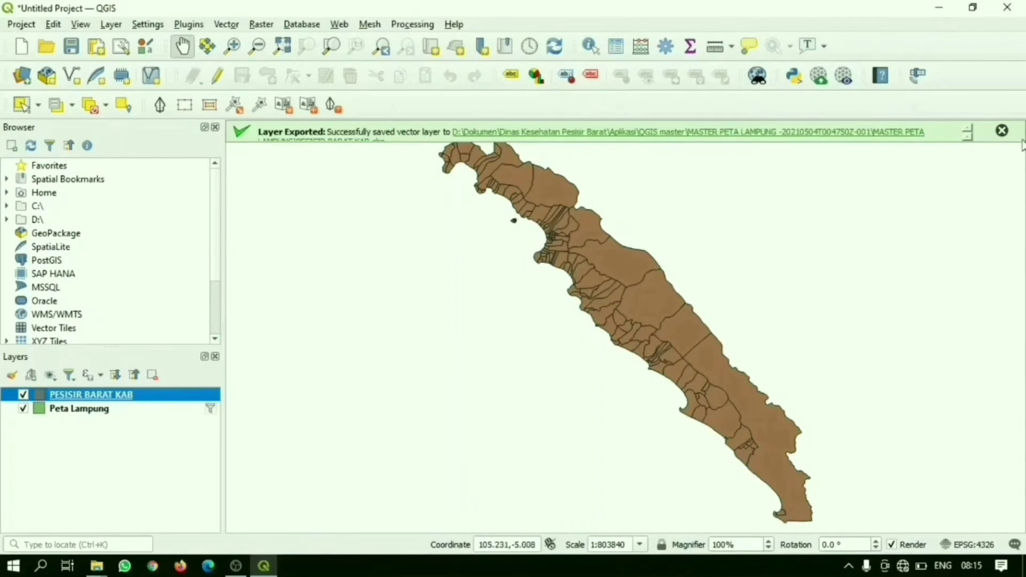
pyautogui.click(1002, 131)
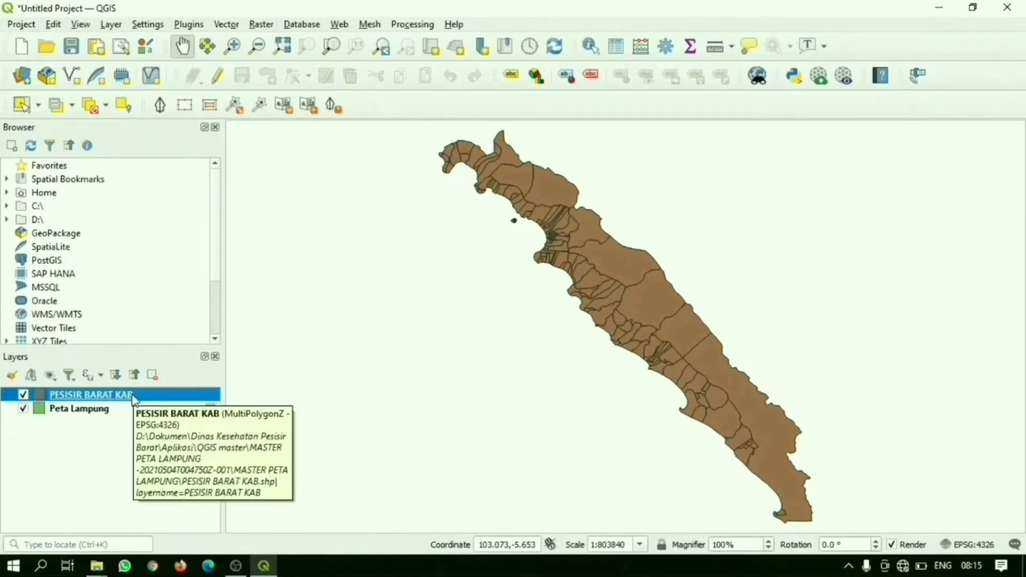
# Step: Start a filter on the PESISIR BARAT KAB layer with the expression "KECAMATAN" = and load sample values for that field
pyautogui.rightClick(98, 396)
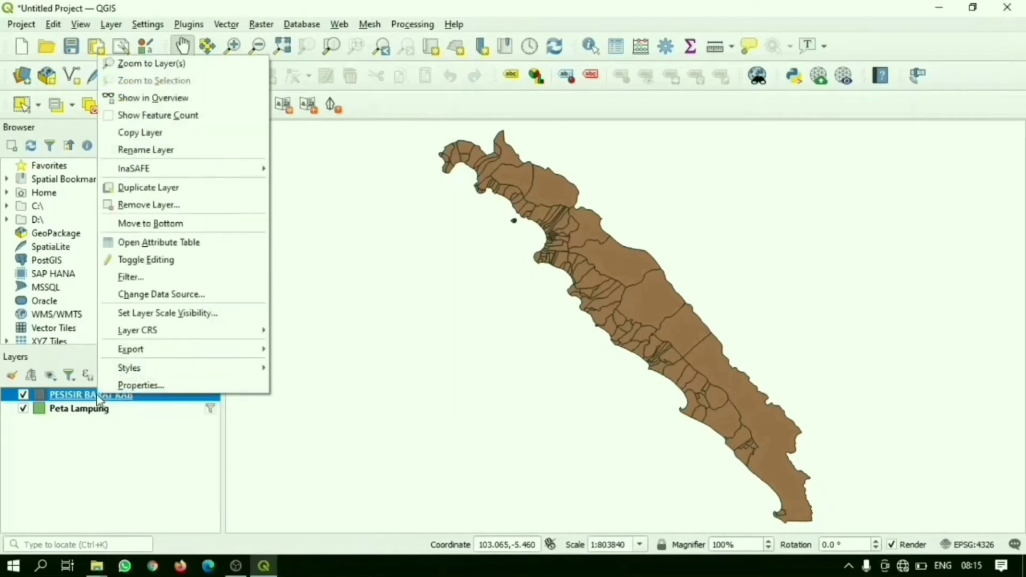
pyautogui.click(172, 285)
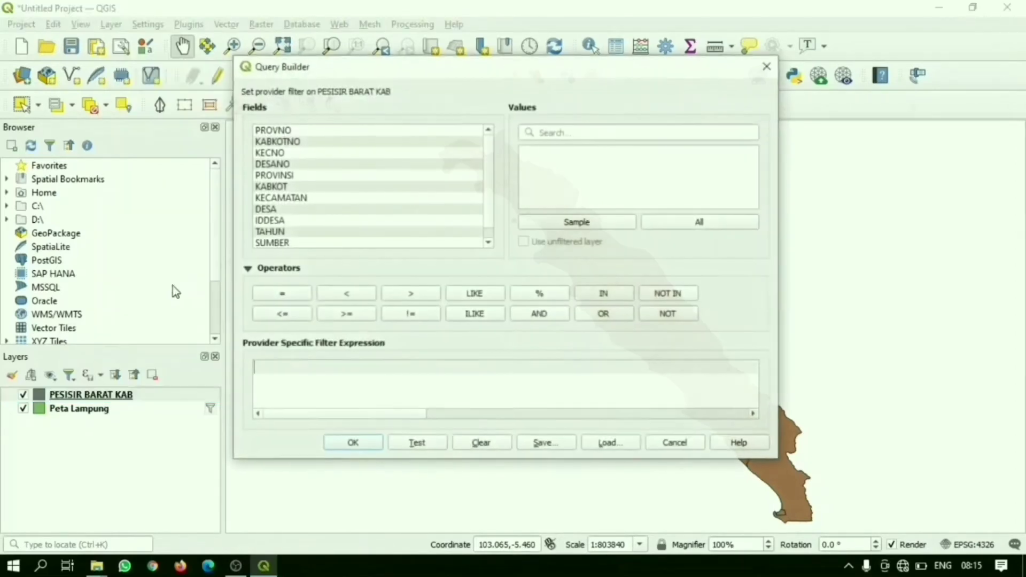
pyautogui.doubleClick(308, 199)
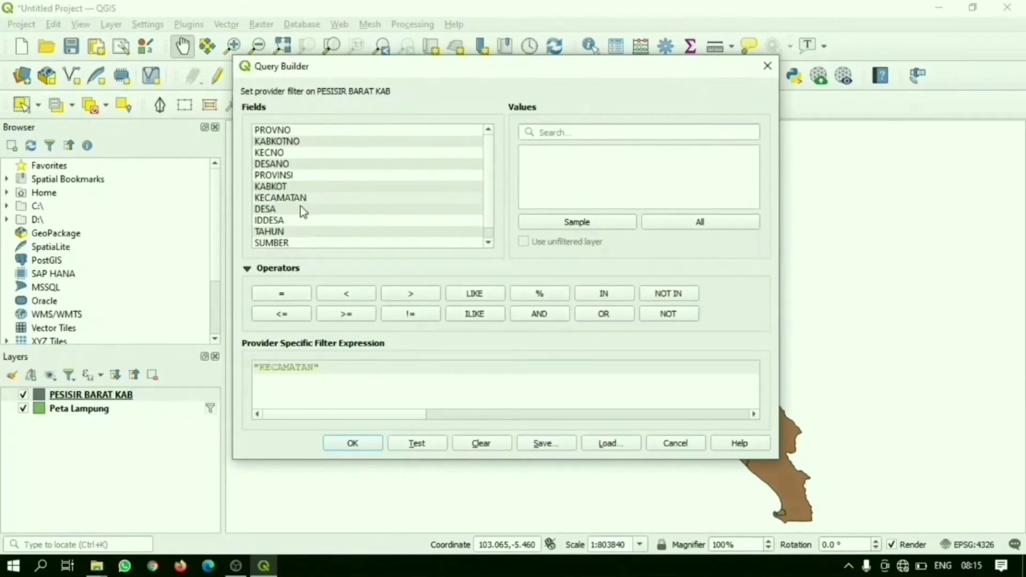
pyautogui.click(288, 298)
pyautogui.click(622, 226)
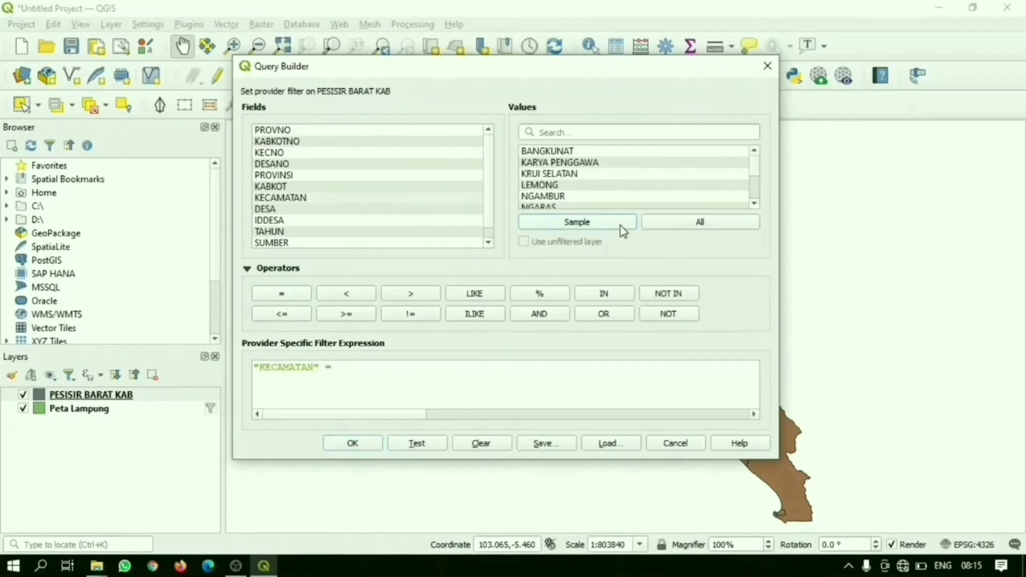
# Step: Complete the filter expression with the value 'WAY KRUI' and apply it to the PESISIR BARAT KAB layer
pyautogui.click(755, 206)
pyautogui.click(754, 205)
pyautogui.click(754, 205)
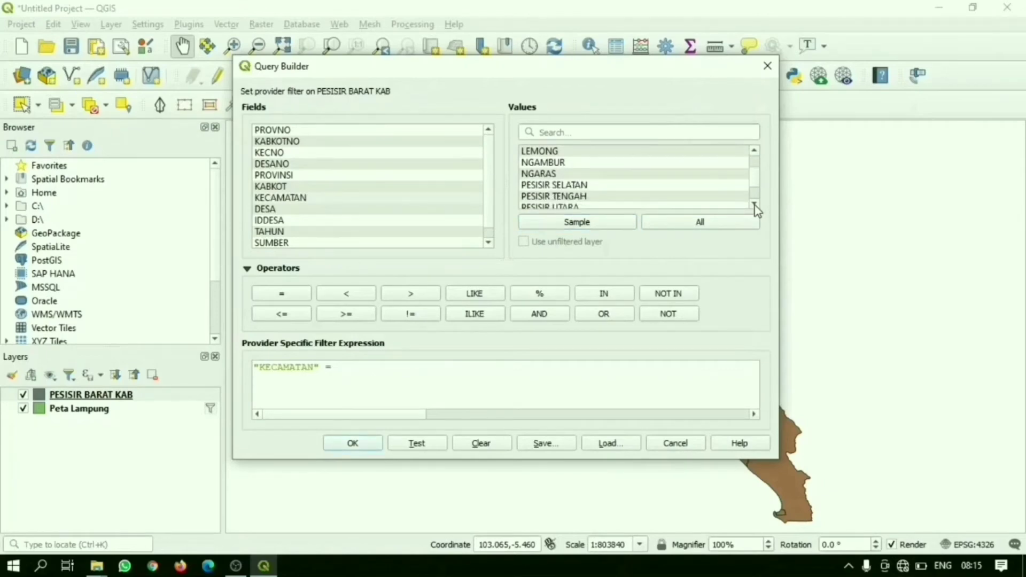
pyautogui.click(755, 205)
pyautogui.click(755, 206)
pyautogui.click(755, 205)
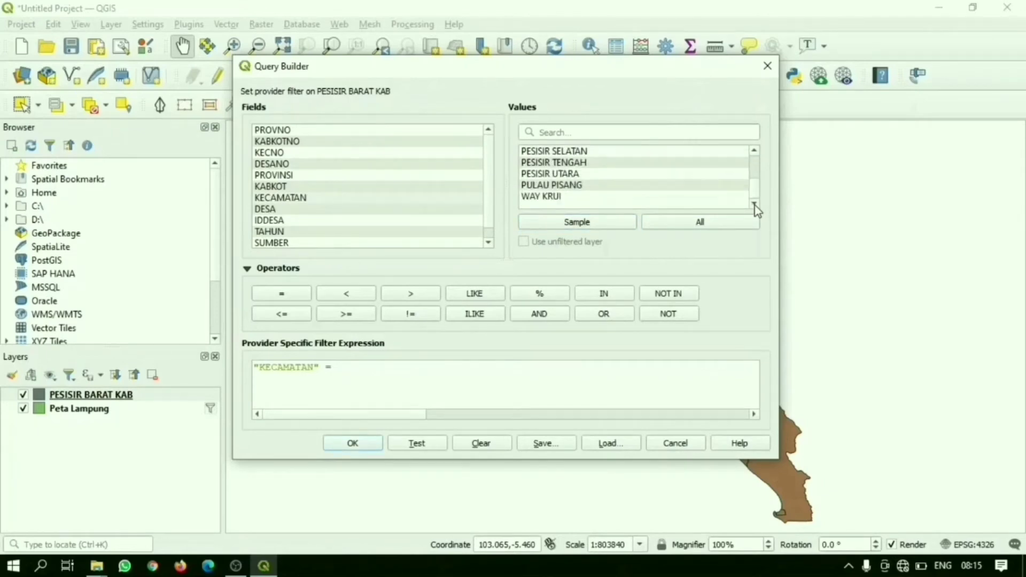
pyautogui.click(755, 153)
pyautogui.click(754, 153)
pyautogui.click(755, 153)
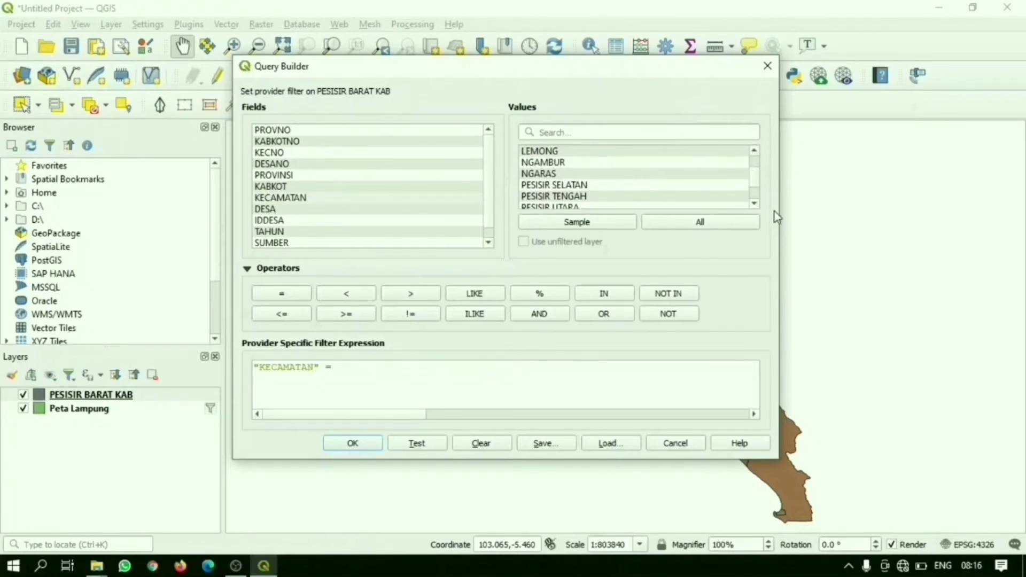
pyautogui.click(755, 203)
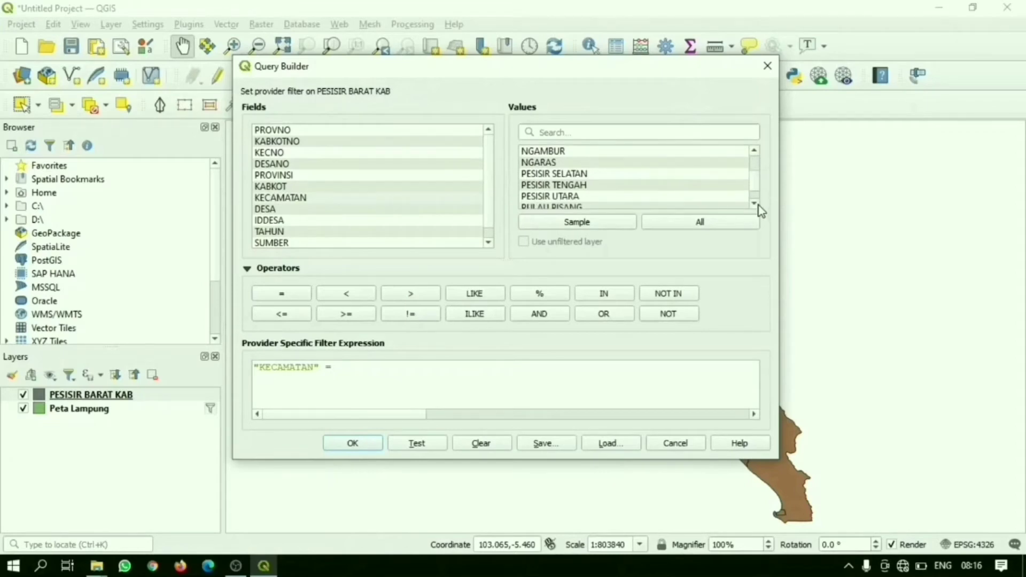
pyautogui.click(756, 204)
pyautogui.click(756, 204)
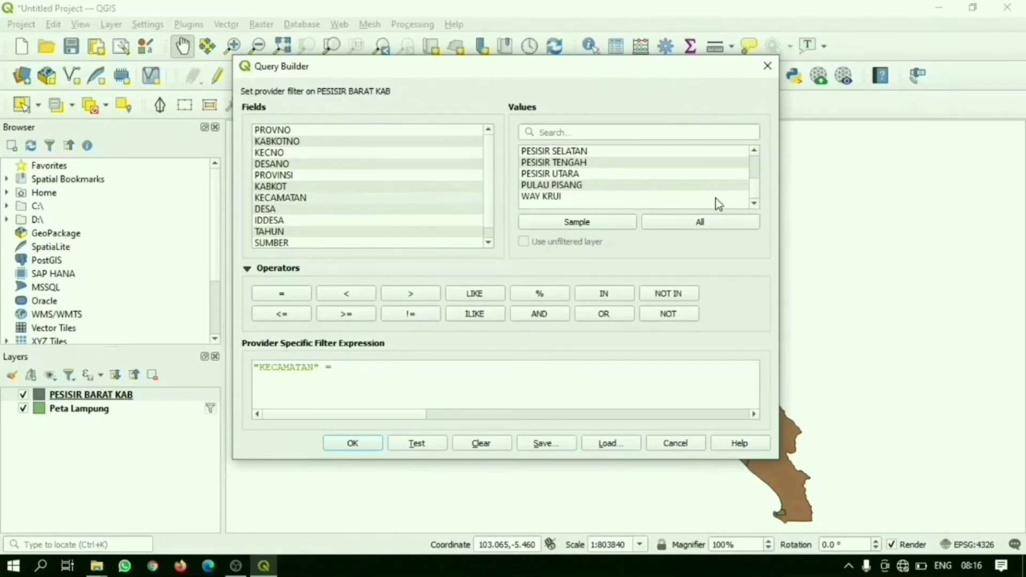
pyautogui.doubleClick(561, 198)
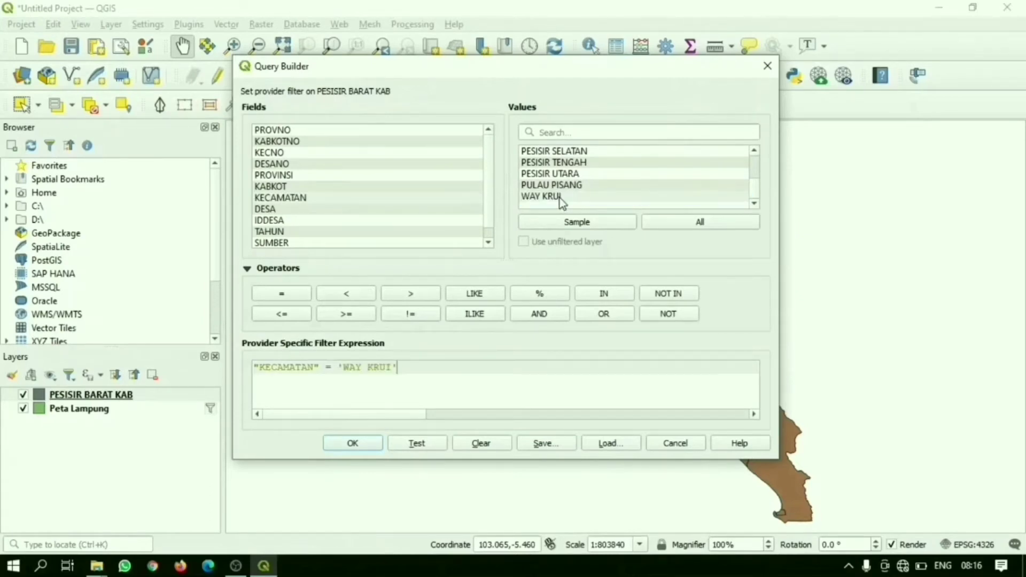
pyautogui.moveTo(412, 369); pyautogui.dragTo(248, 368)
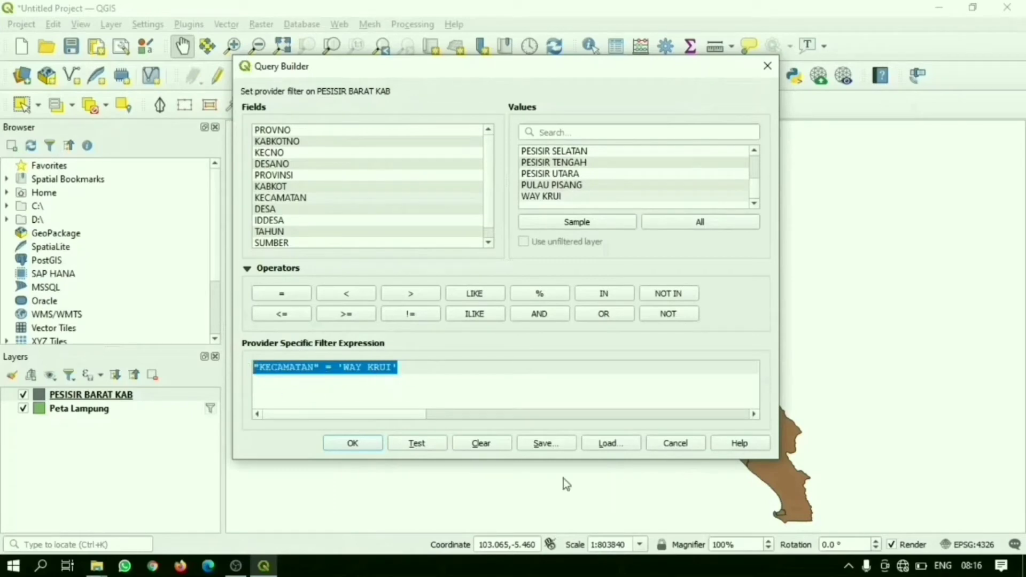
pyautogui.click(363, 446)
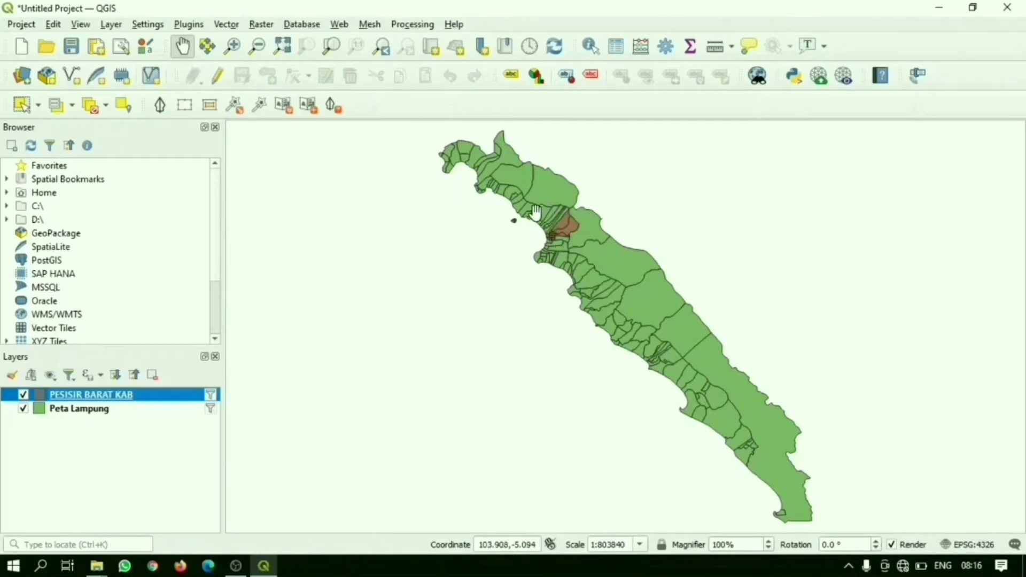
# Step: Export the filtered PESISIR BARAT KAB layer as the ESRI Shapefile WAY KRUI in the MASTER PETA LAMPUNG folder and dismiss the notice
pyautogui.rightClick(113, 397)
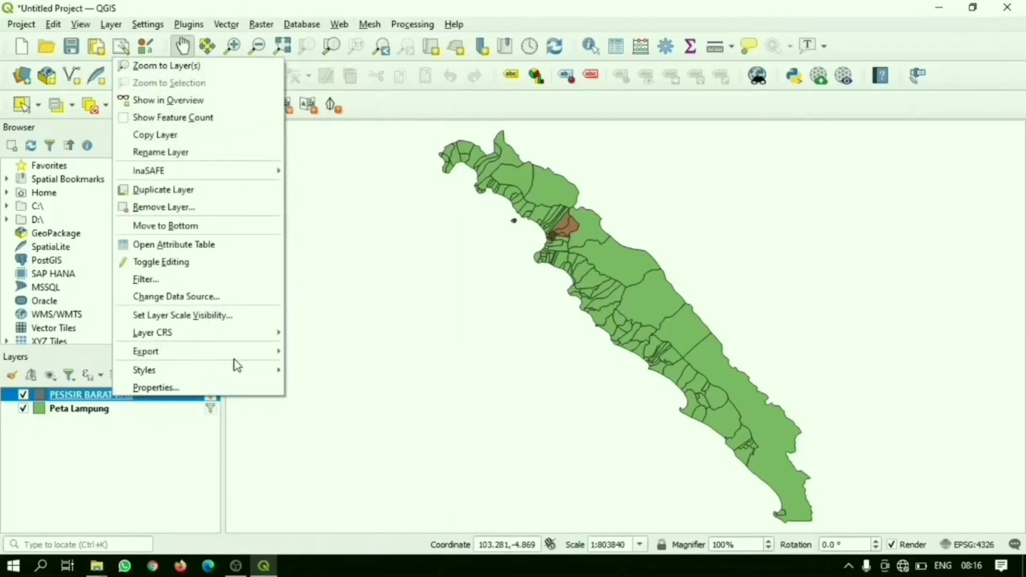
pyautogui.moveTo(261, 347)
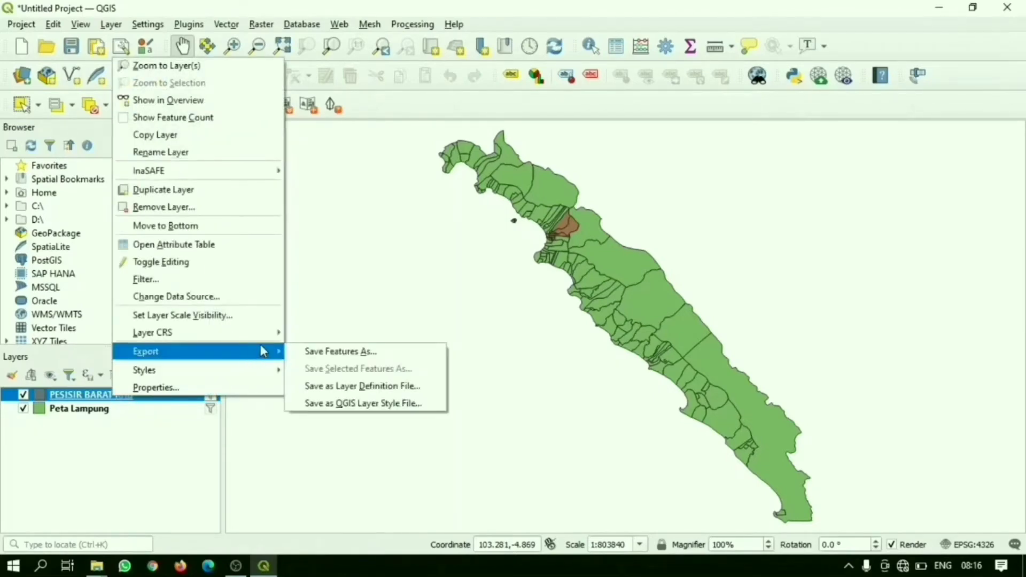
pyautogui.click(298, 351)
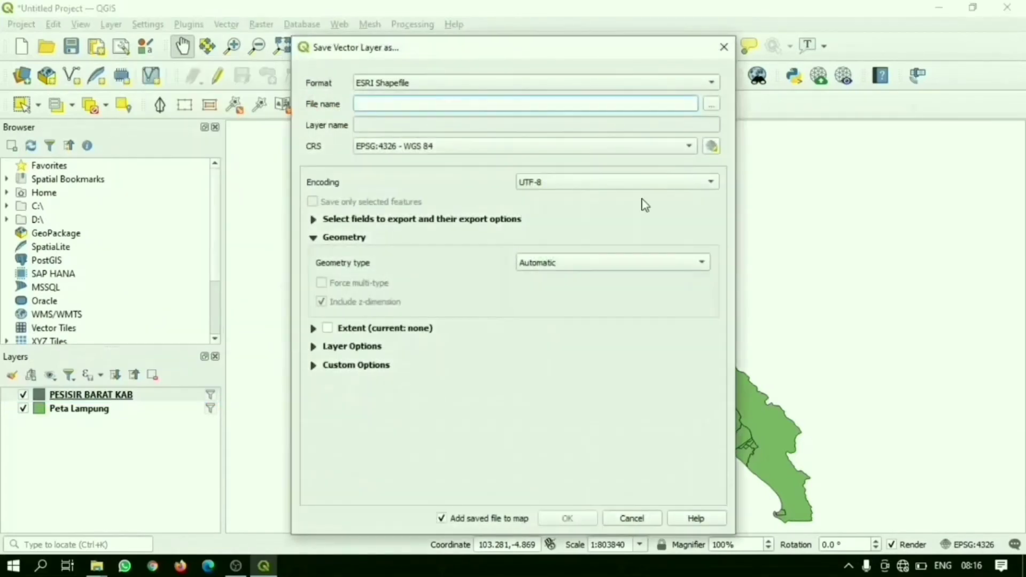
pyautogui.click(713, 105)
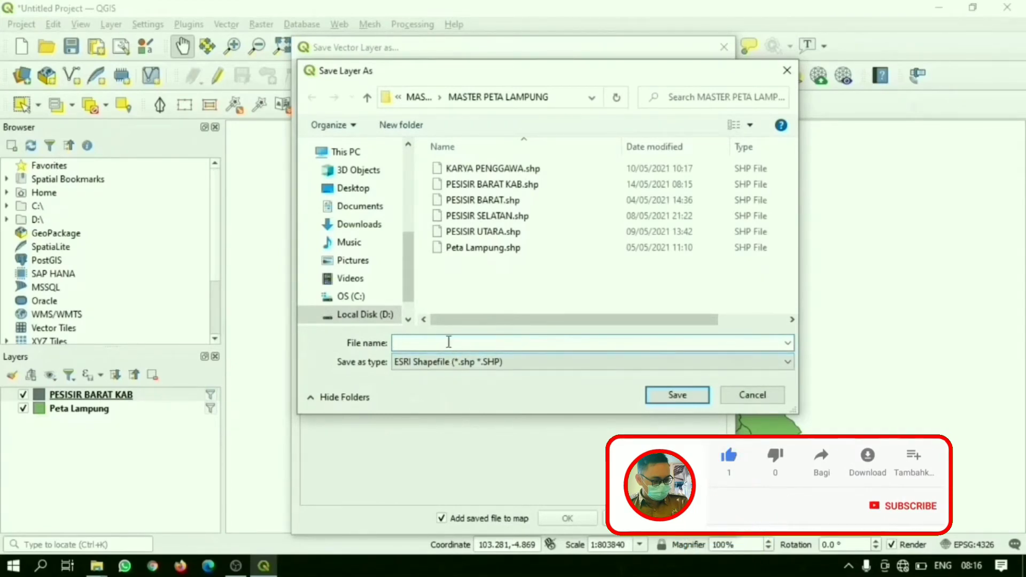
pyautogui.write('WAY KRUI')
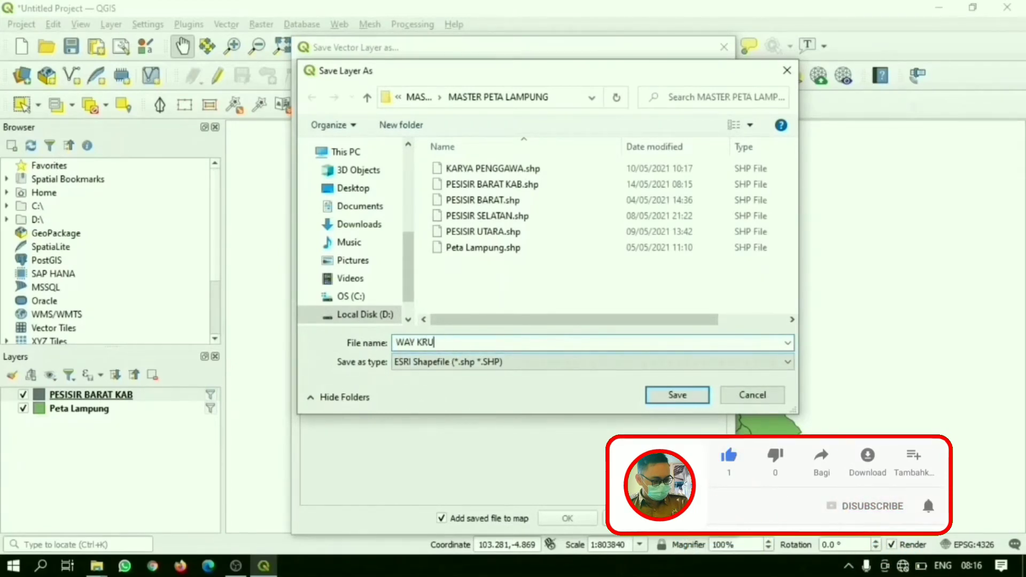
pyautogui.click(702, 398)
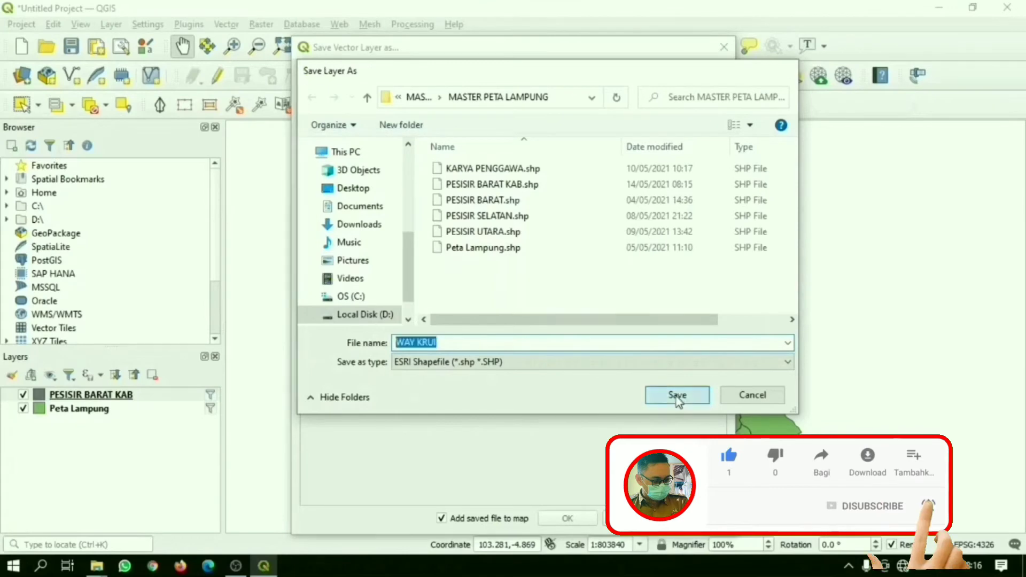
pyautogui.click(567, 520)
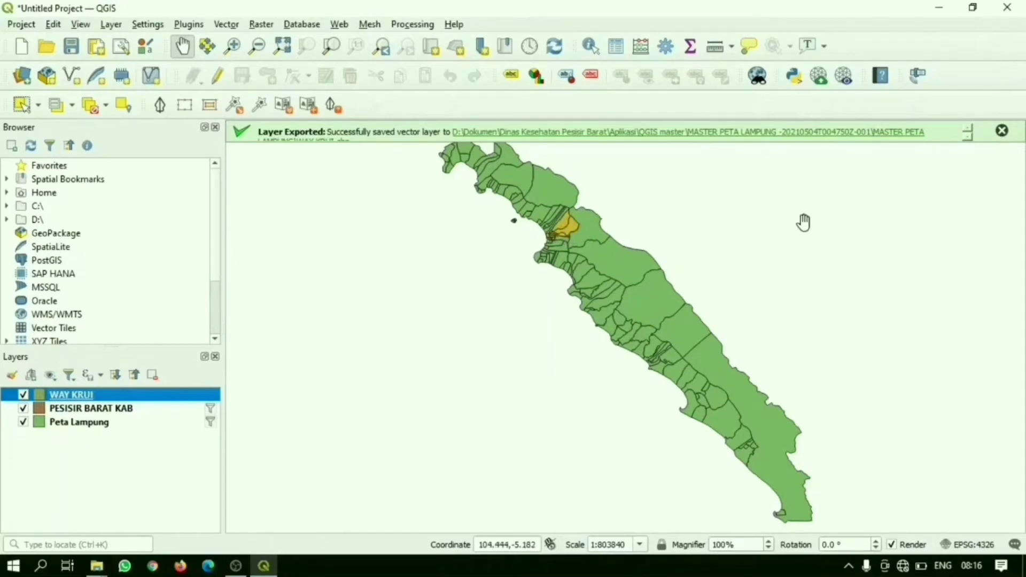
pyautogui.click(1001, 131)
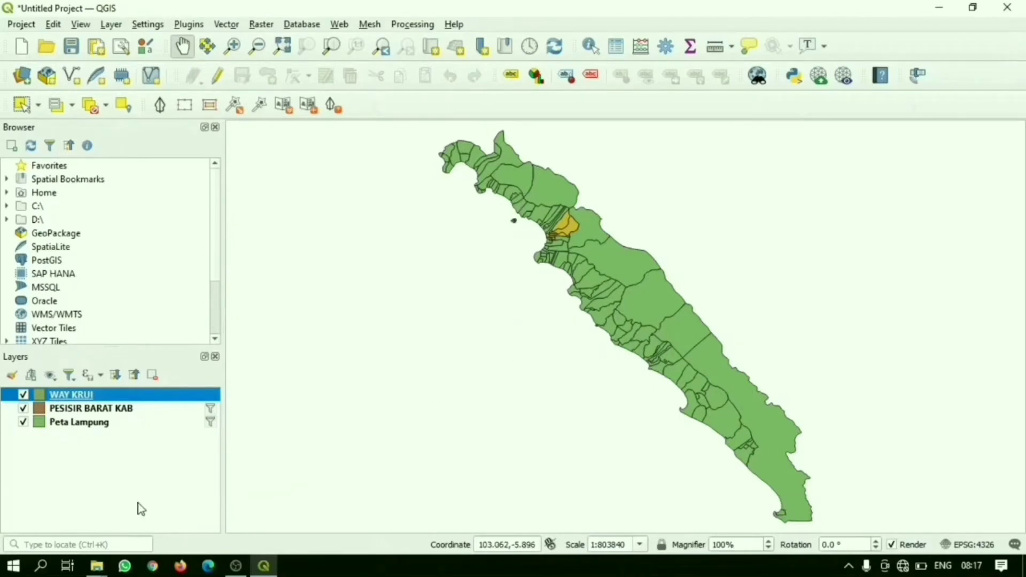
# Step: Hide the Peta Lampung and PESISIR BARAT KAB layers and select the PESISIR BARAT KAB layer
pyautogui.click(23, 422)
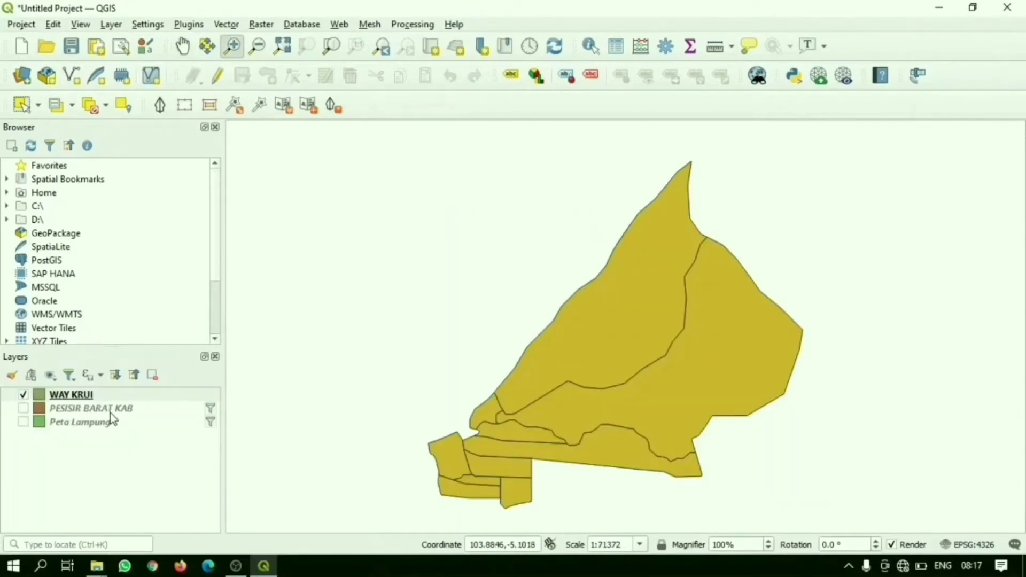
pyautogui.click(111, 409)
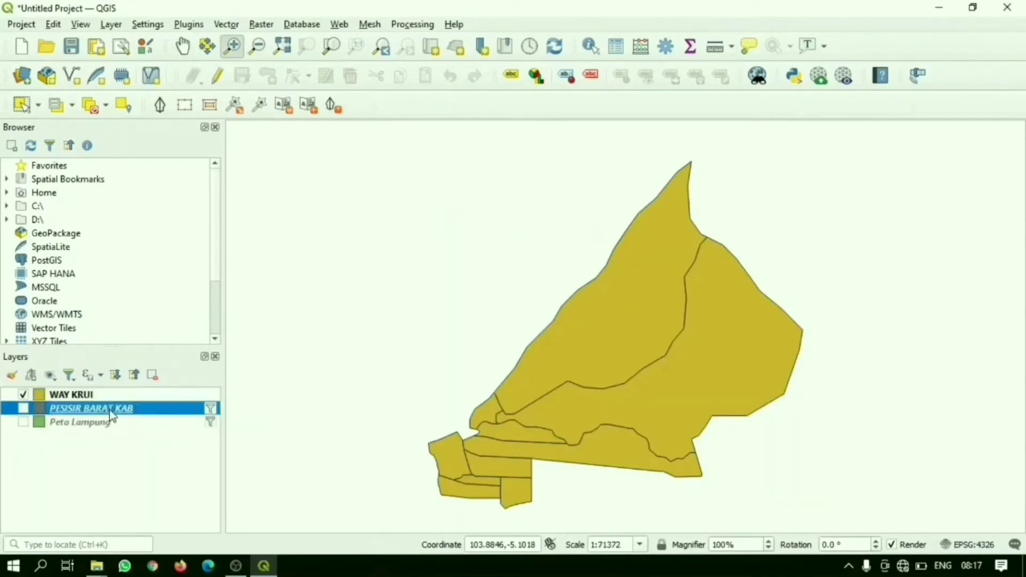
# Step: Remove the PESISIR BARAT KAB and Peta Lampung layers from the project
pyautogui.rightClick(111, 409)
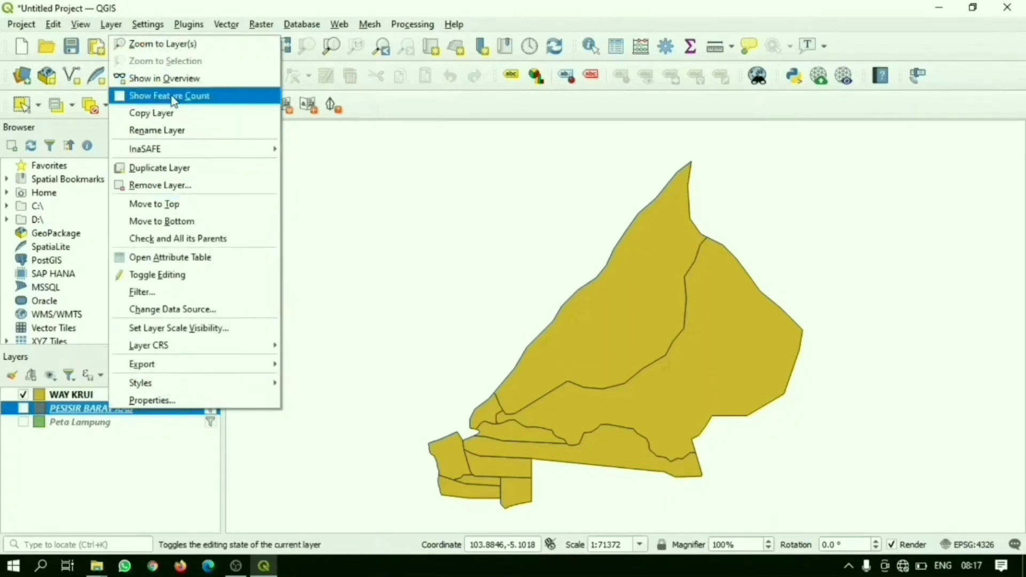
pyautogui.click(176, 187)
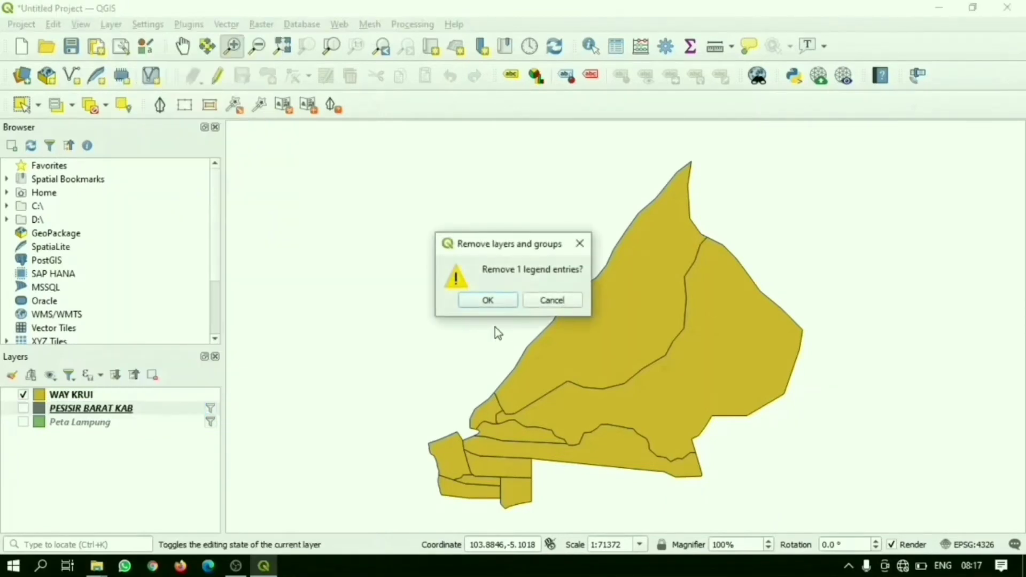
pyautogui.click(487, 301)
pyautogui.click(86, 412)
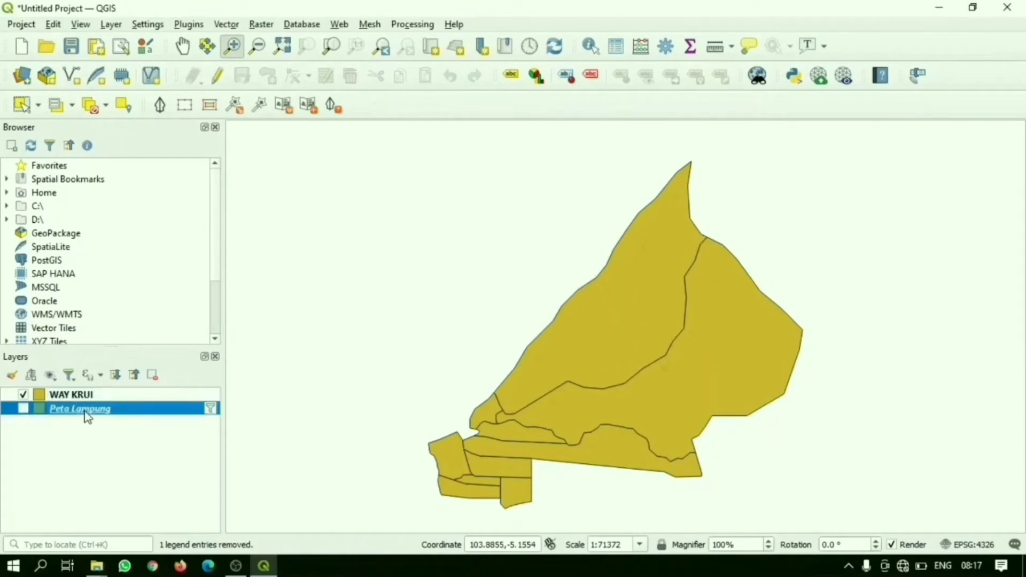
pyautogui.rightClick(86, 412)
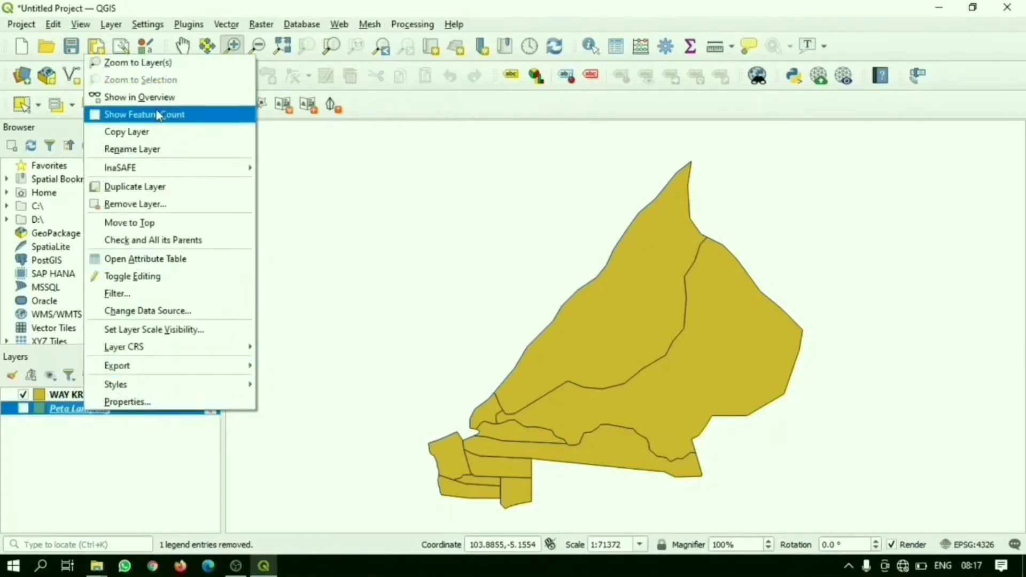
pyautogui.click(161, 207)
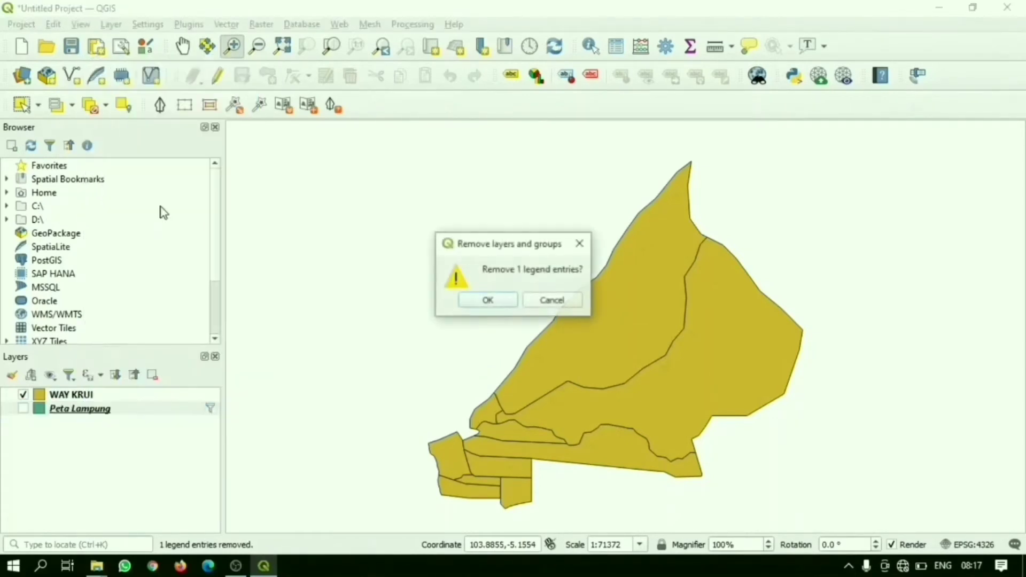
pyautogui.click(483, 301)
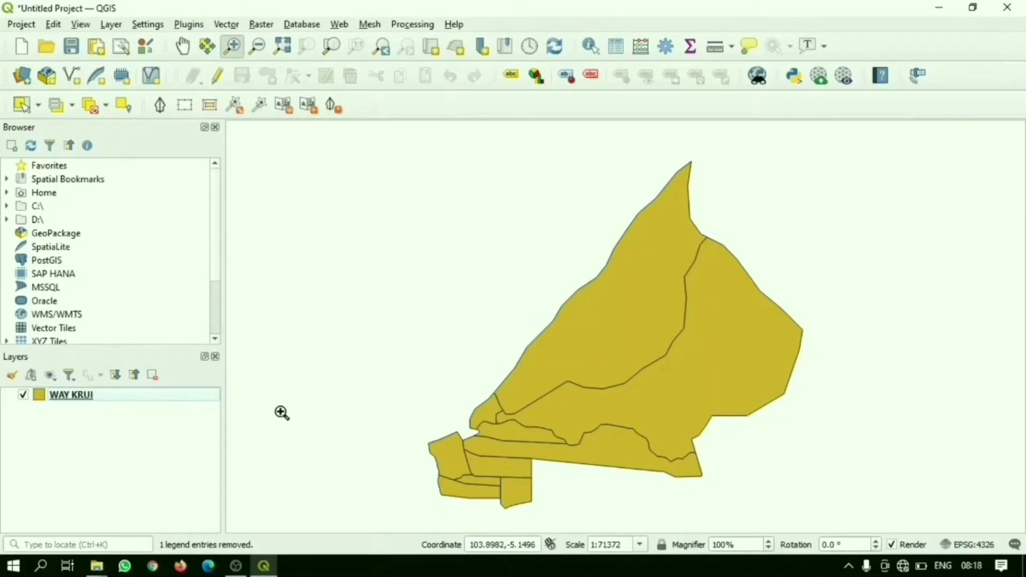
# Step: Turn on Single Labels for the WAY KRUI layer, using the DESA field as the label value
pyautogui.click(124, 401)
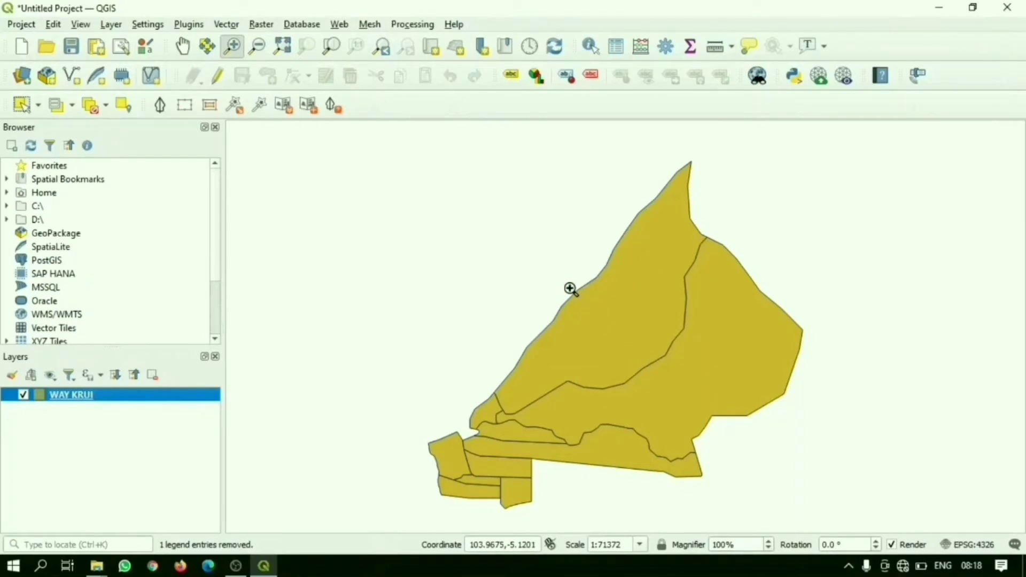
pyautogui.scroll(1, 571, 289)
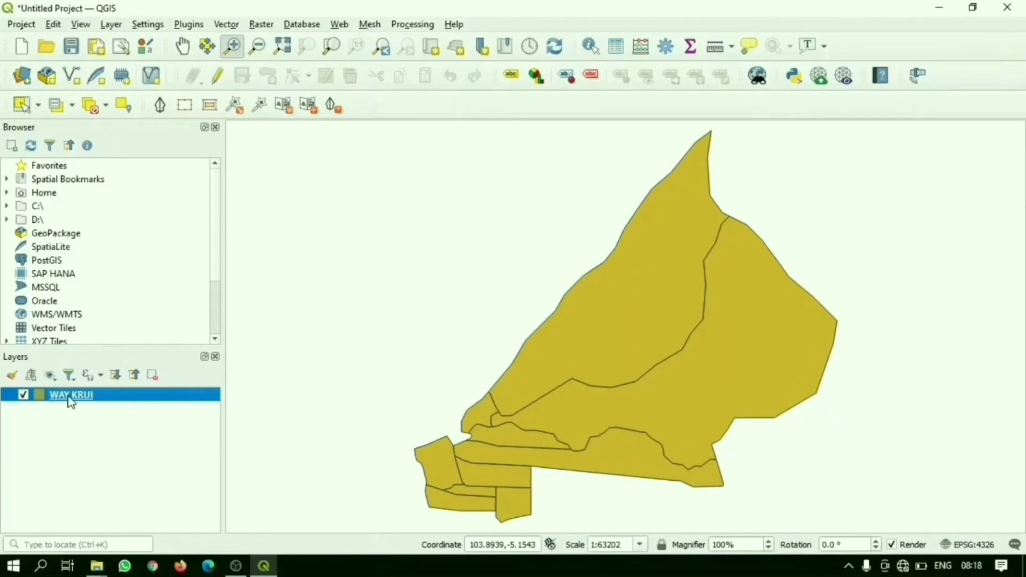
pyautogui.rightClick(70, 398)
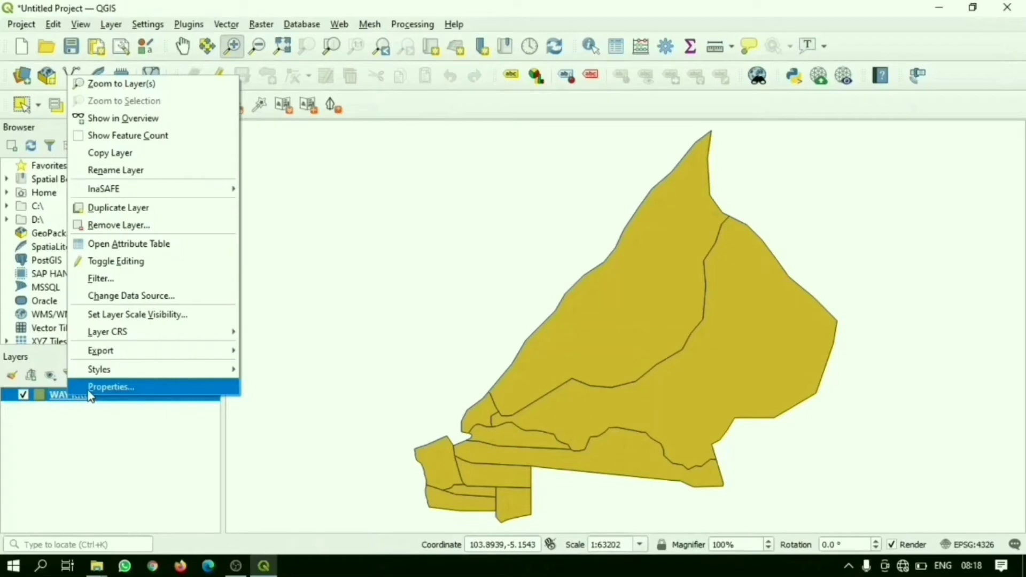
pyautogui.click(89, 392)
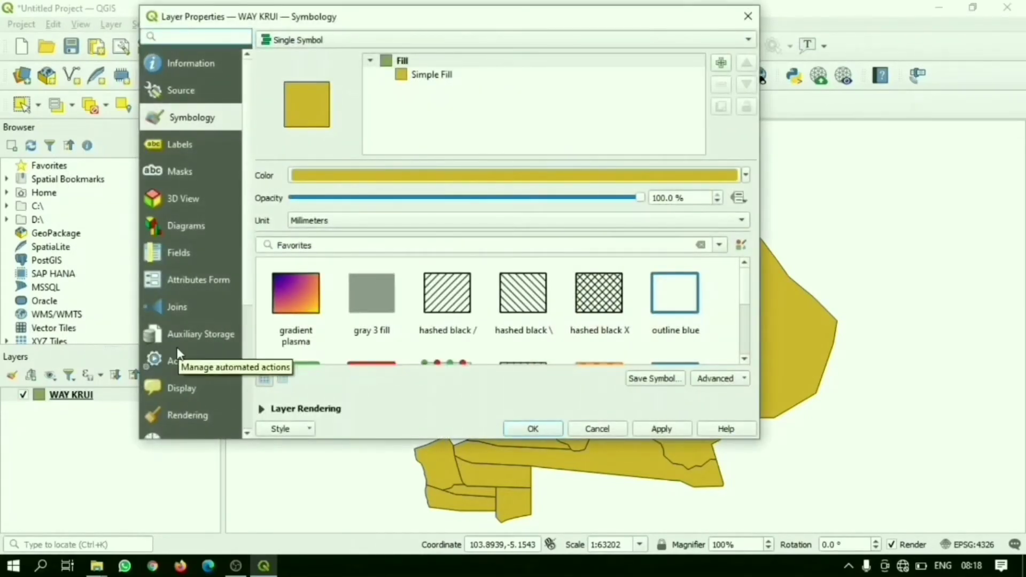
pyautogui.click(195, 152)
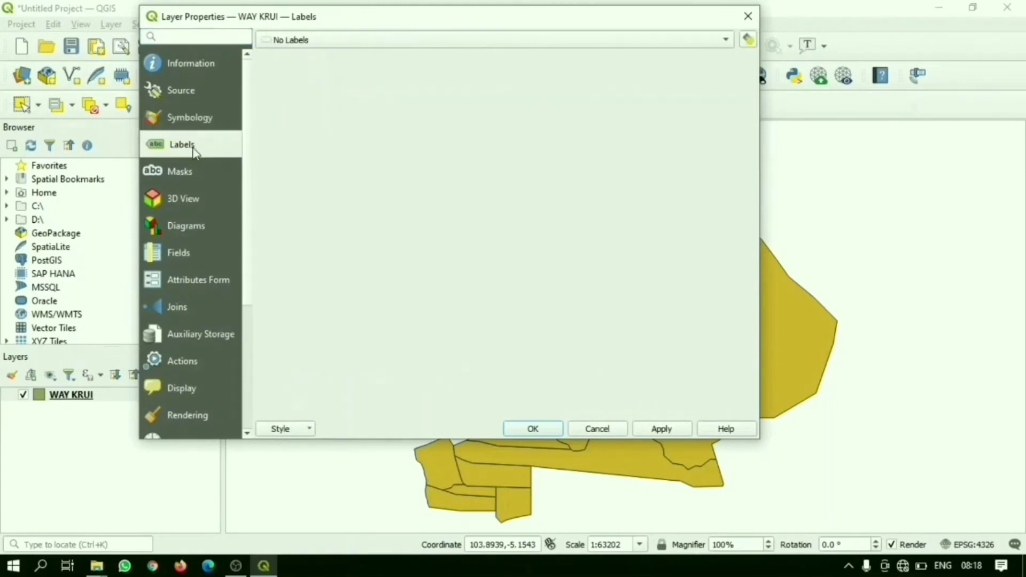
pyautogui.click(497, 42)
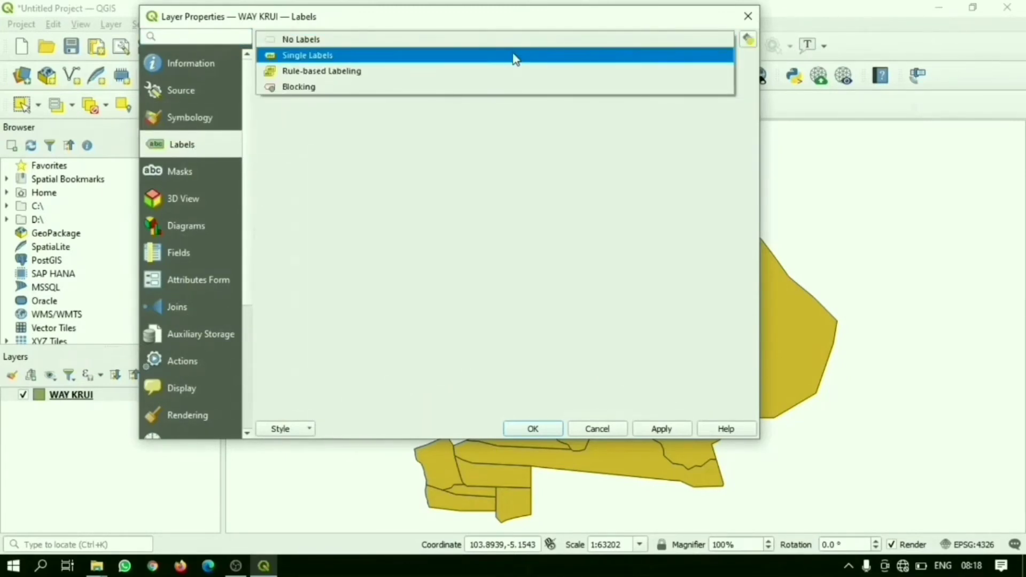
pyautogui.click(514, 55)
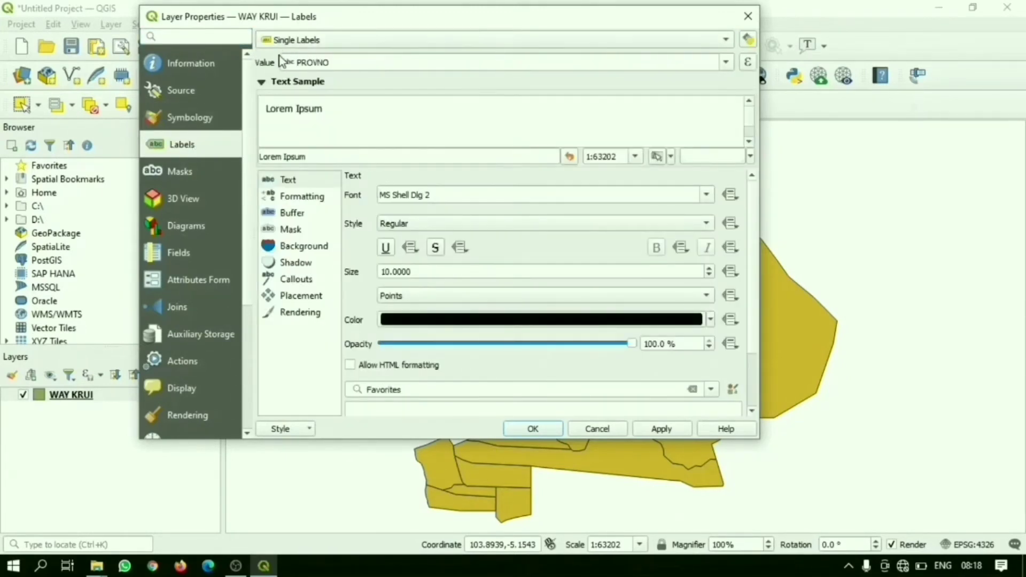
pyautogui.click(726, 62)
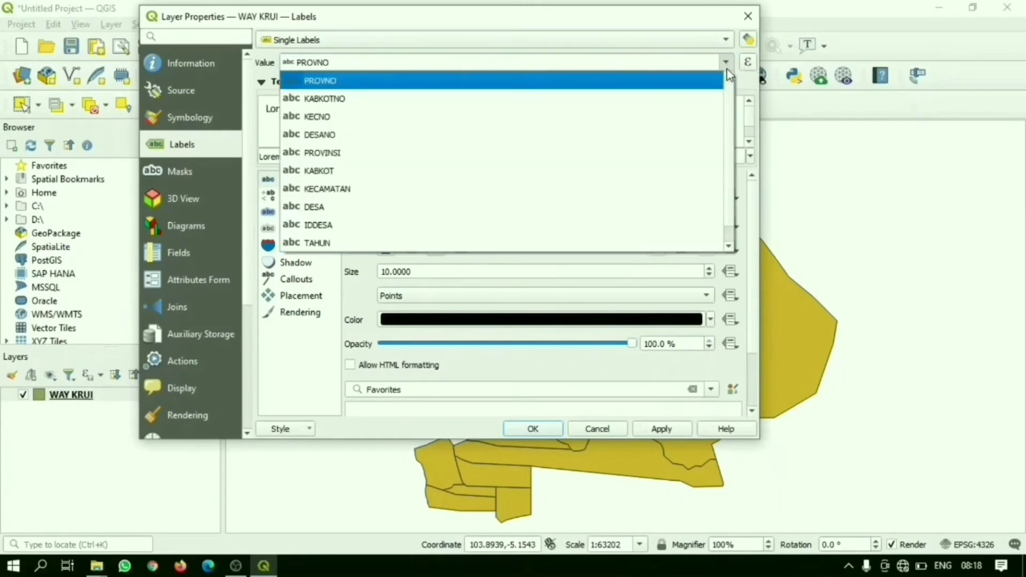
pyautogui.click(591, 211)
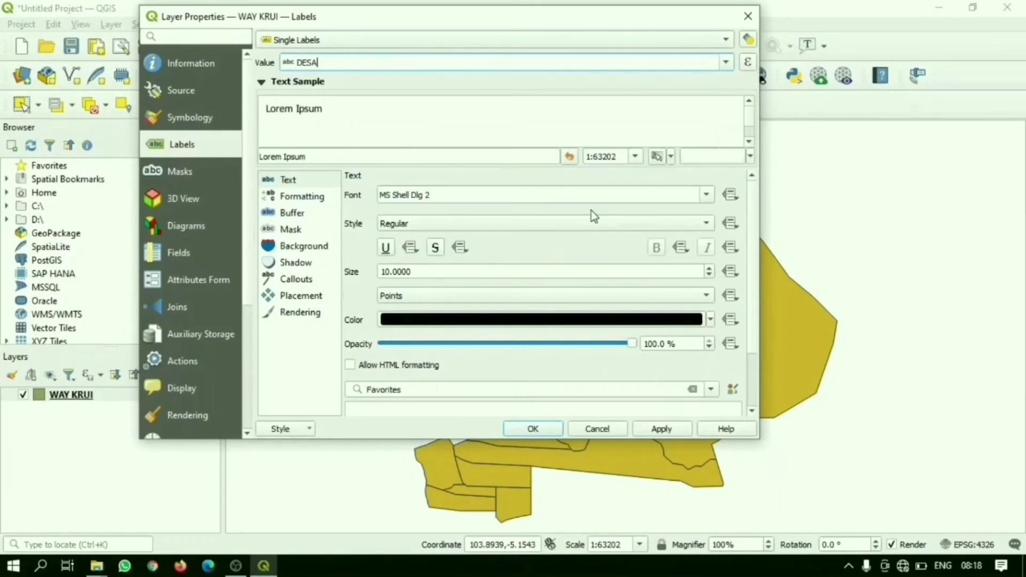
# Step: Set the label text font to Bookman Old Style with the Bold style
pyautogui.click(289, 179)
pyautogui.click(711, 198)
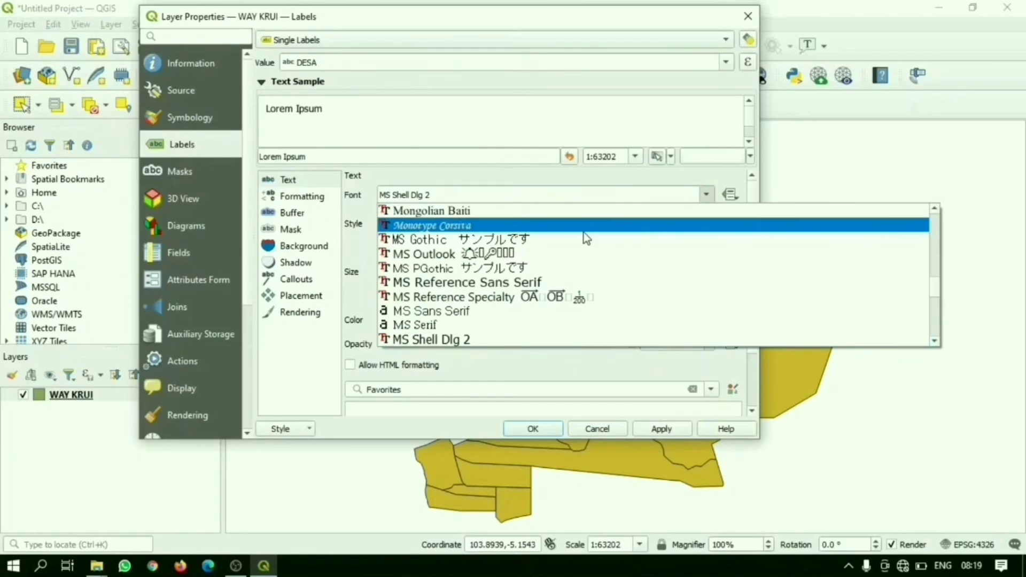
pyautogui.scroll(10, 585, 236)
pyautogui.click(512, 342)
pyautogui.click(481, 224)
pyautogui.click(414, 239)
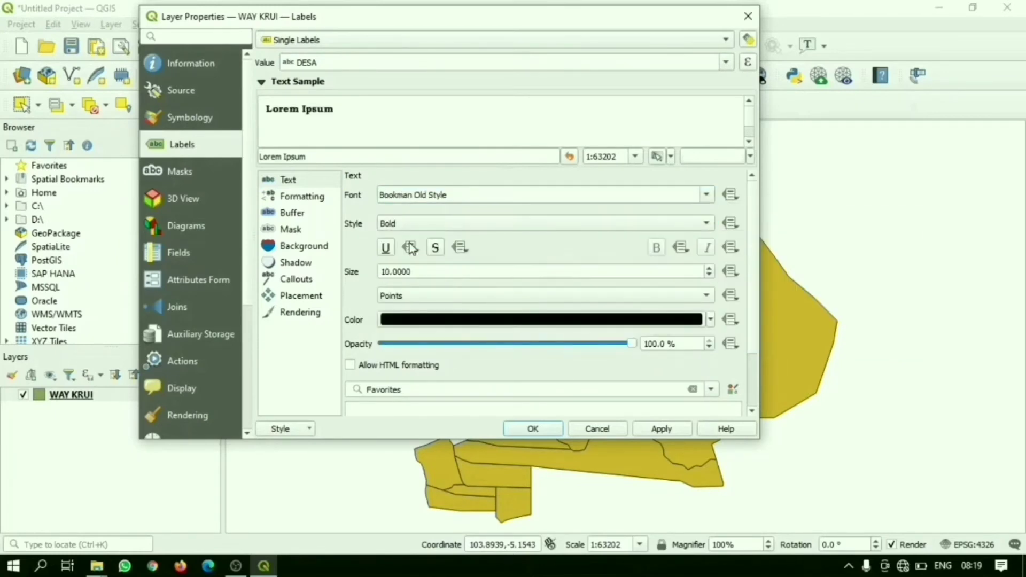
# Step: Enable a text buffer for the labels and apply the label settings to the WAY KRUI layer
pyautogui.click(296, 214)
pyautogui.click(297, 279)
pyautogui.click(293, 213)
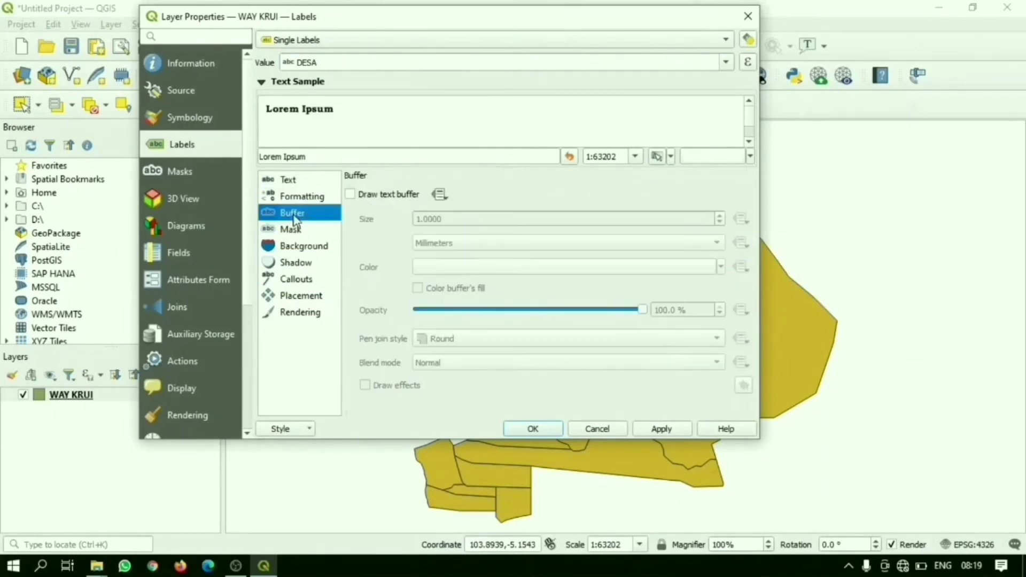
pyautogui.click(351, 194)
pyautogui.click(661, 429)
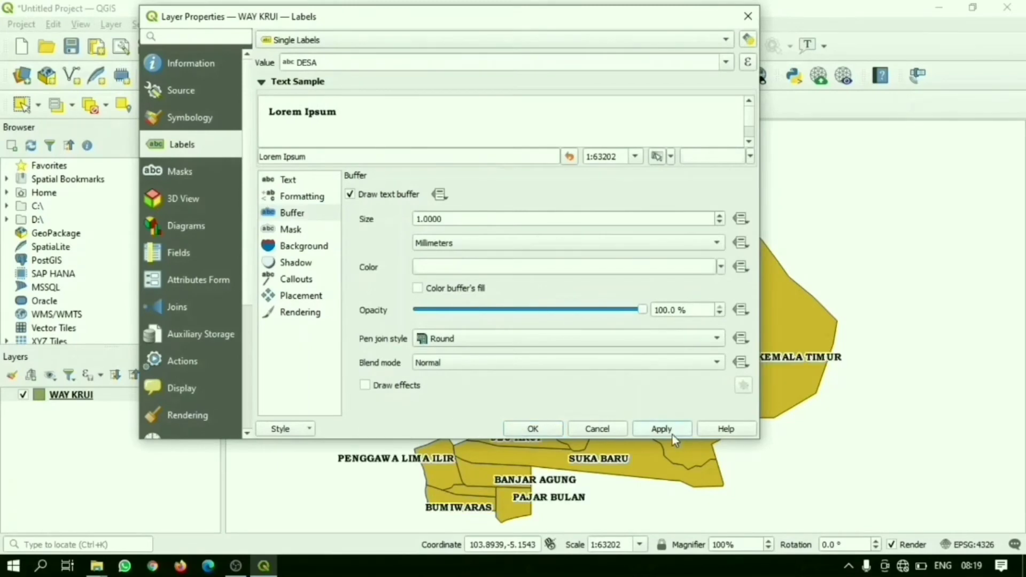
pyautogui.click(533, 428)
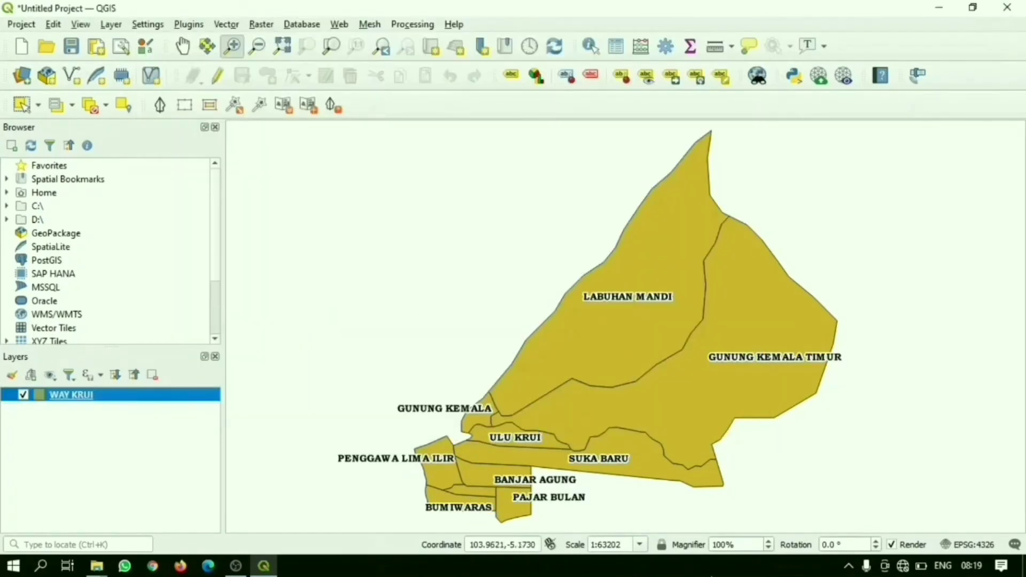
# Step: Reduce the WAY KRUI label text size to 6 points and apply it
pyautogui.rightClick(138, 394)
pyautogui.click(160, 387)
pyautogui.click(289, 182)
pyautogui.moveTo(428, 273); pyautogui.dragTo(319, 275)
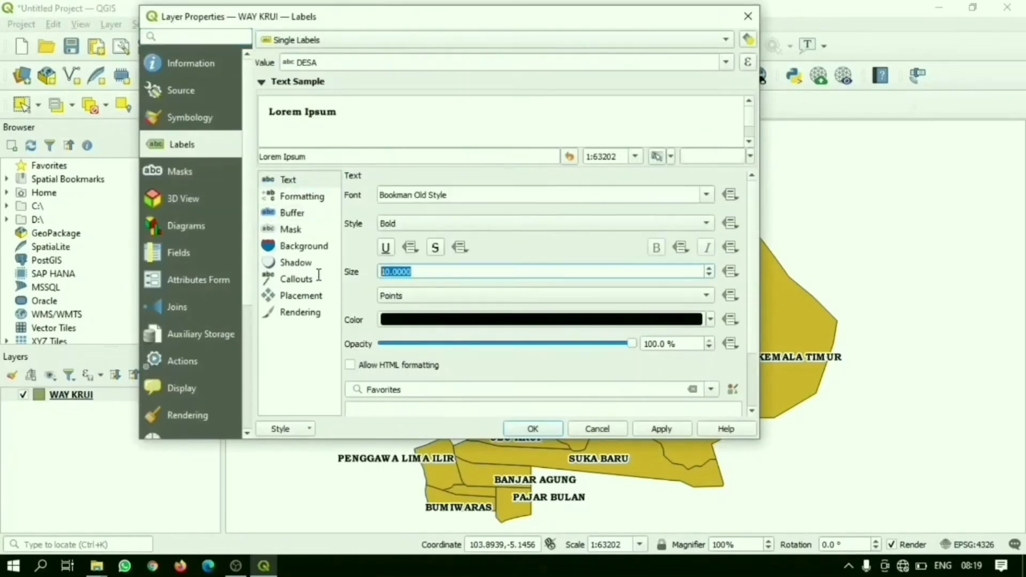
pyautogui.click(710, 275)
pyautogui.click(710, 275)
pyautogui.click(710, 275)
pyautogui.click(710, 274)
pyautogui.click(665, 434)
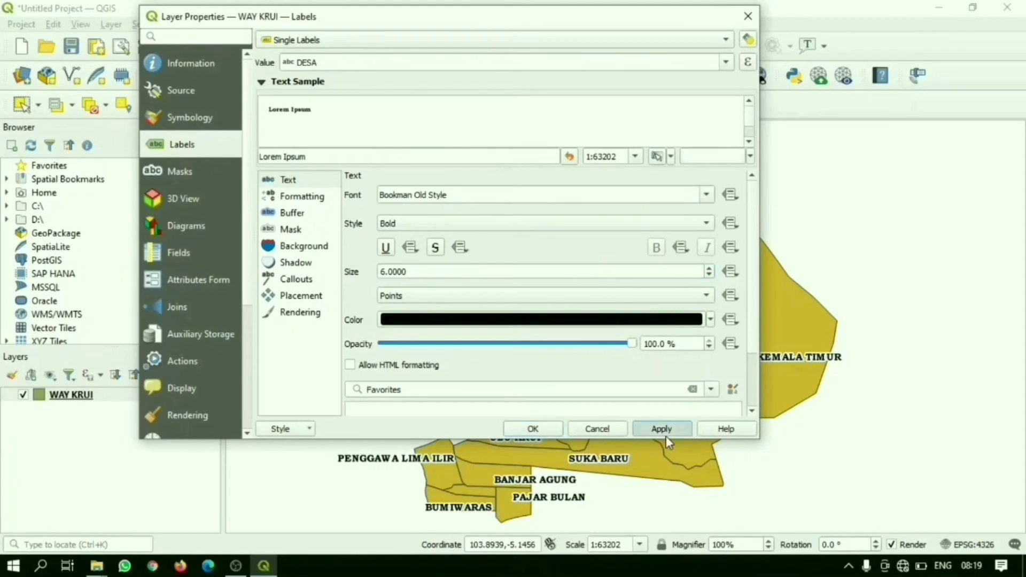
pyautogui.click(546, 433)
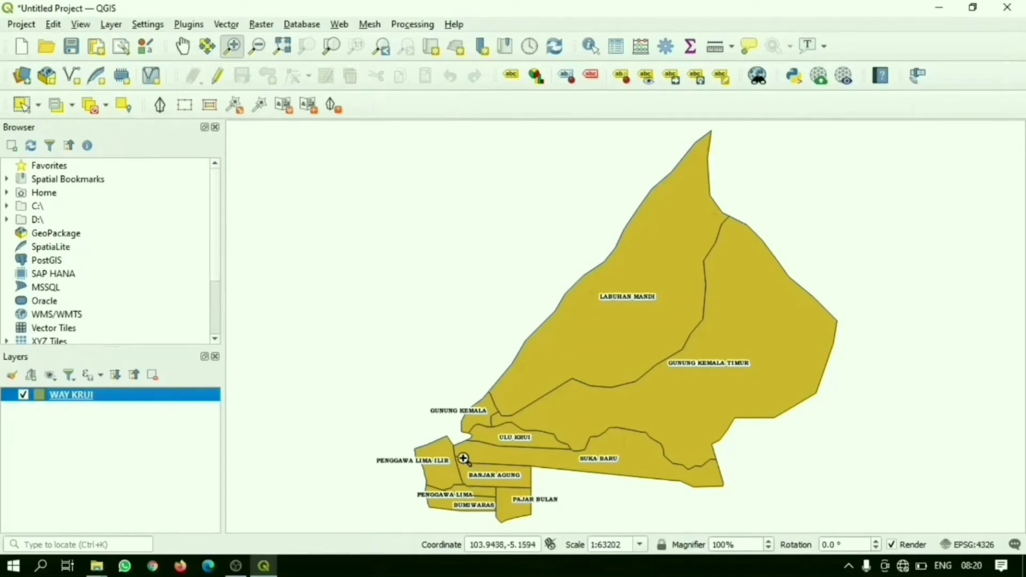
# Step: Make the WAY KRUI attribute table editable and add a whole number (integer) field named RESEPTIF with length 10
pyautogui.rightClick(79, 399)
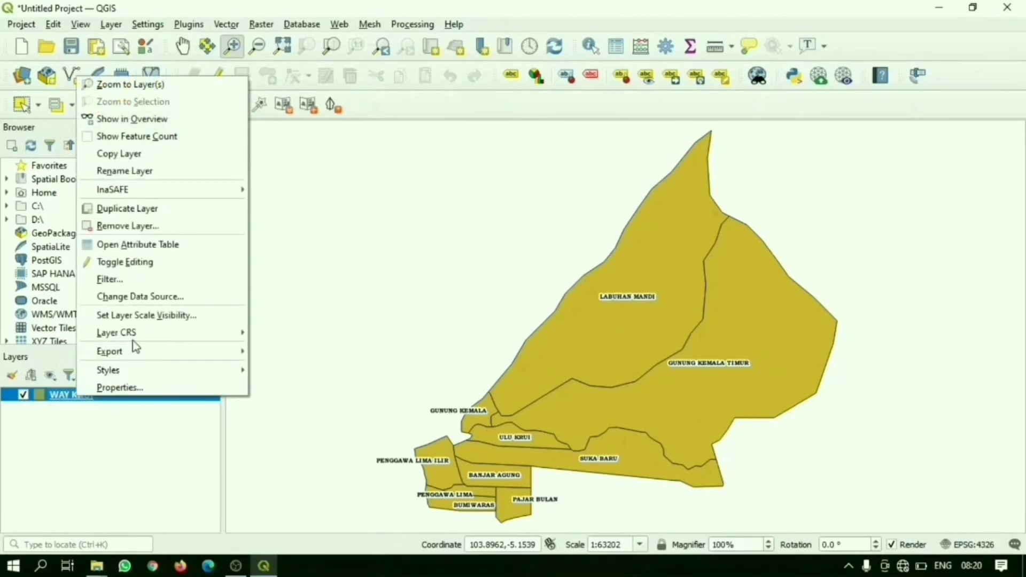
pyautogui.click(180, 248)
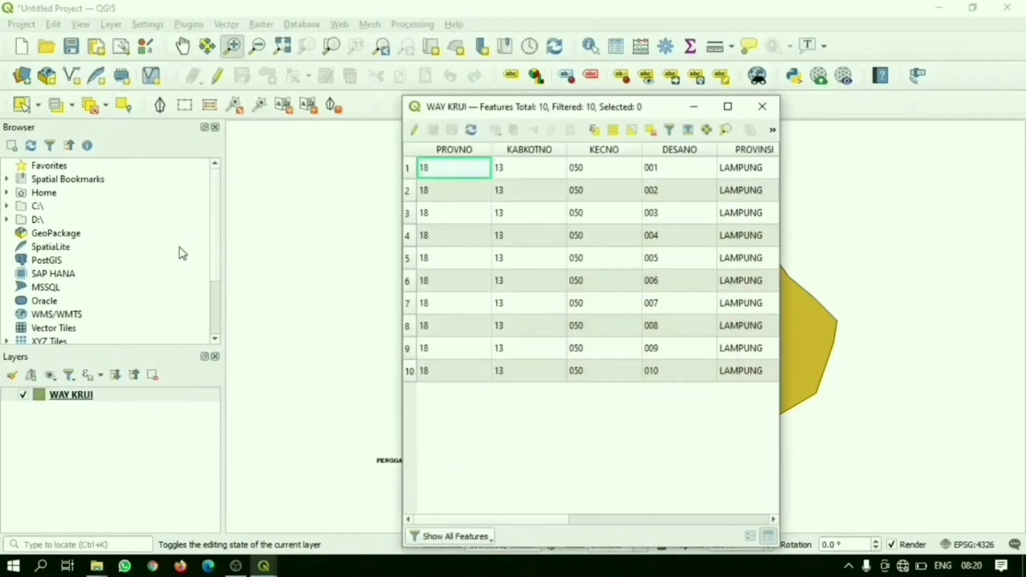
pyautogui.click(726, 107)
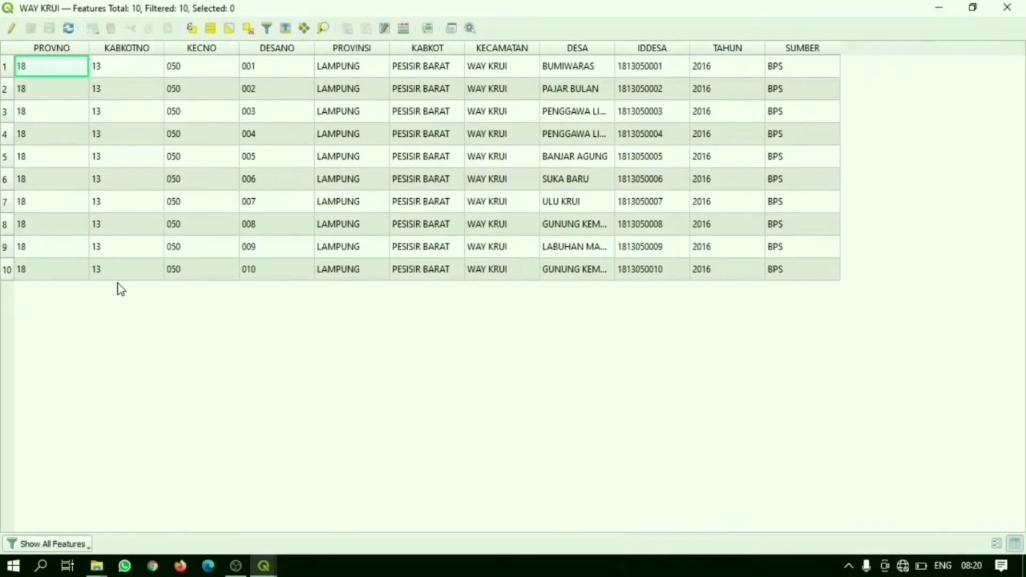
pyautogui.click(17, 31)
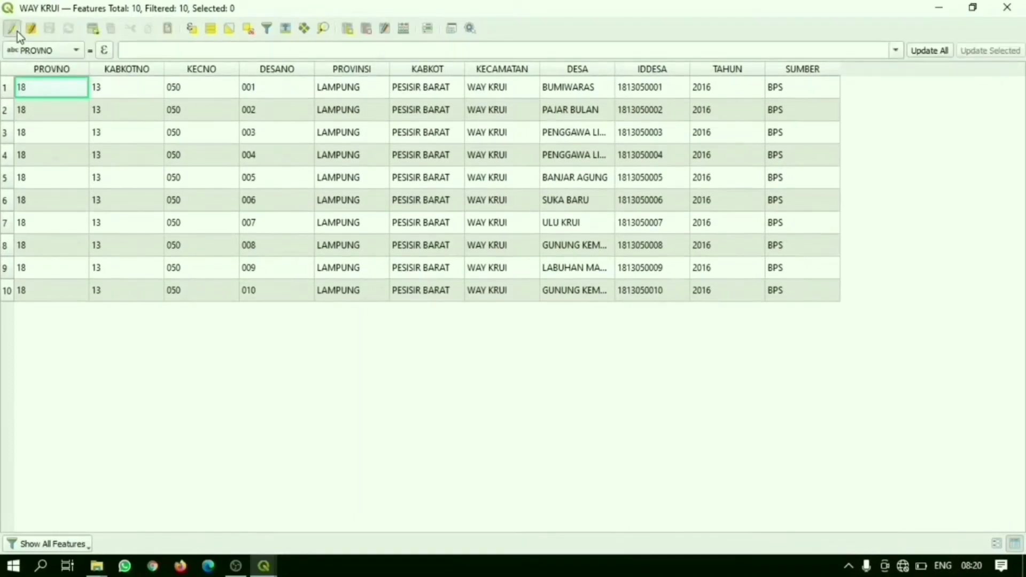
pyautogui.click(351, 38)
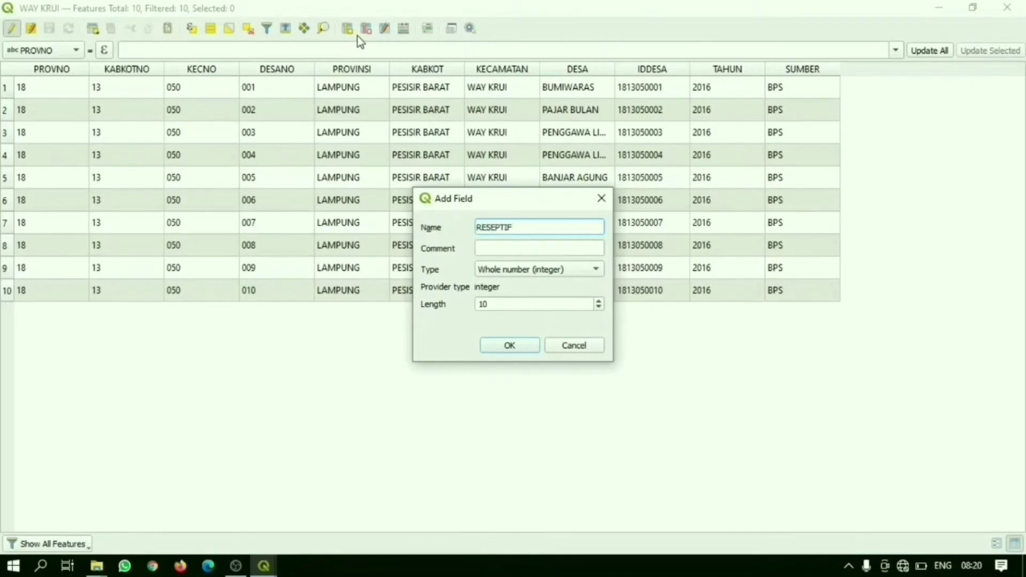
pyautogui.click(506, 346)
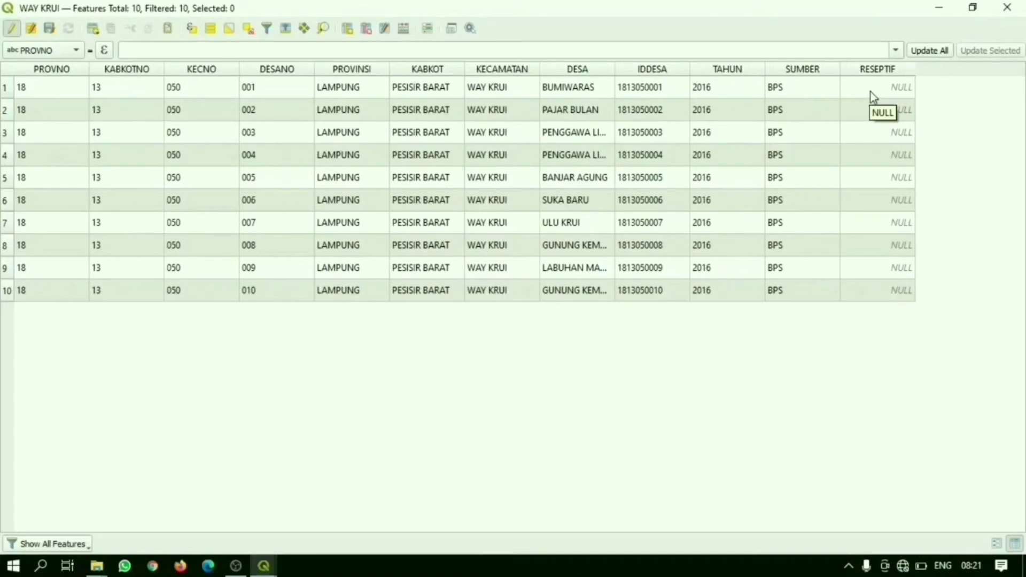
# Step: Fill in the RESEPTIF values 1, 2, 3, 3 and 2 for the villages in rows 1 to 5
pyautogui.doubleClick(873, 91)
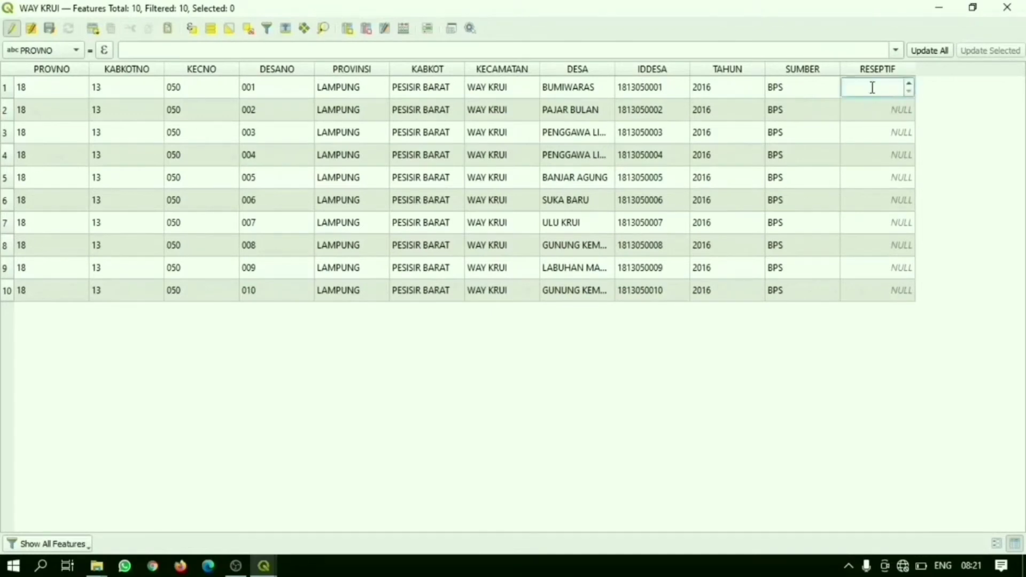
pyautogui.write('1')
pyautogui.doubleClick(860, 113)
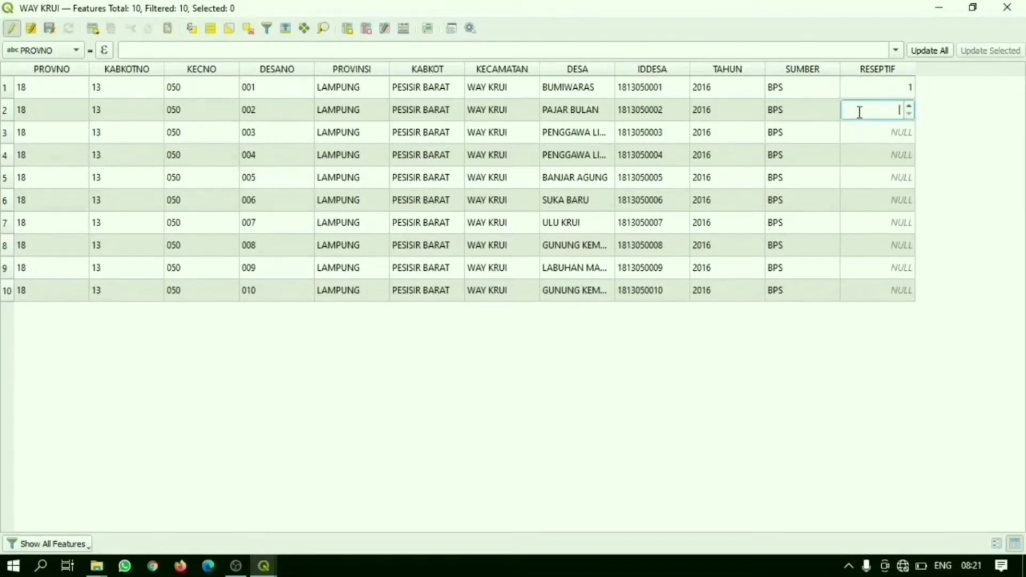
pyautogui.write('2')
pyautogui.doubleClick(864, 134)
pyautogui.write('3')
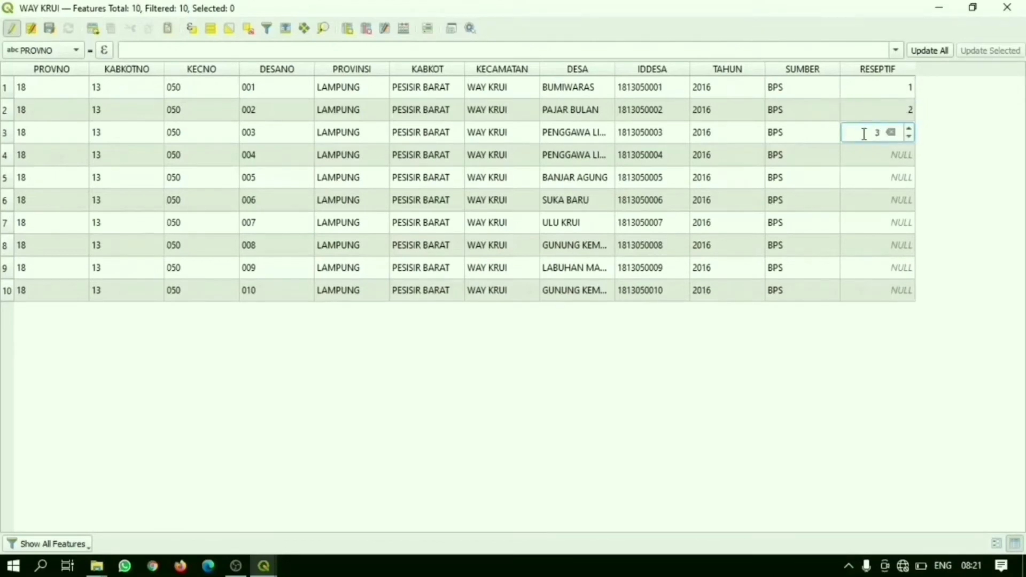
pyautogui.doubleClick(861, 159)
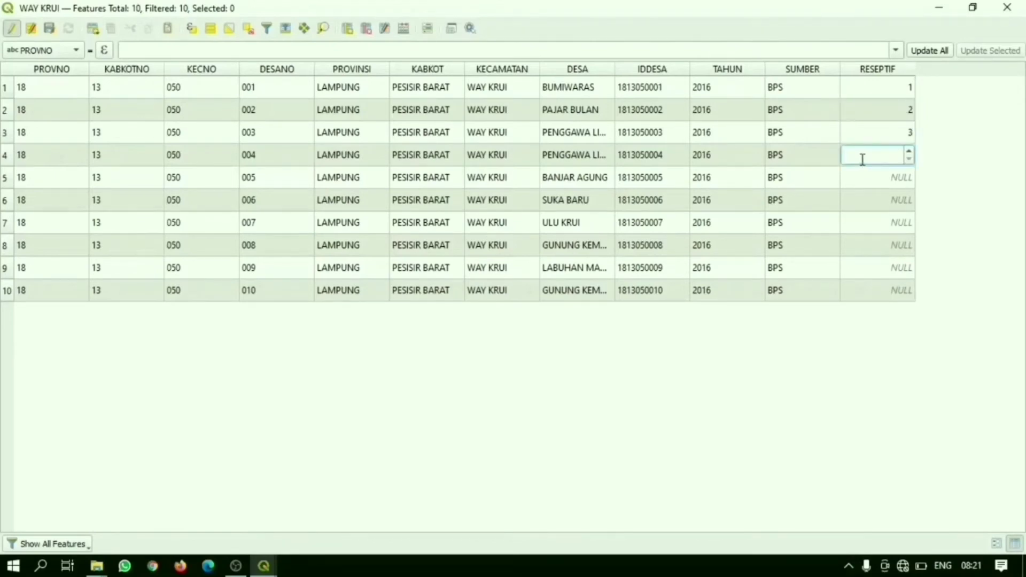
pyautogui.write('3')
pyautogui.write('2')
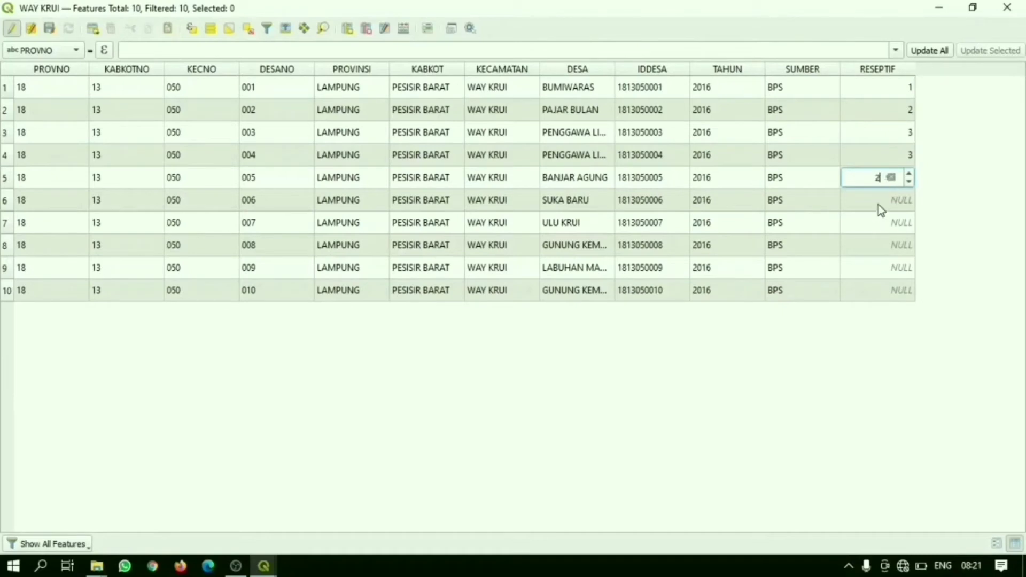
# Step: Fill in the RESEPTIF values 1, 3, 1, 2 and 3 for the villages in rows 6 to 10
pyautogui.click(877, 204)
pyautogui.write('1')
pyautogui.click(884, 223)
pyautogui.write('3')
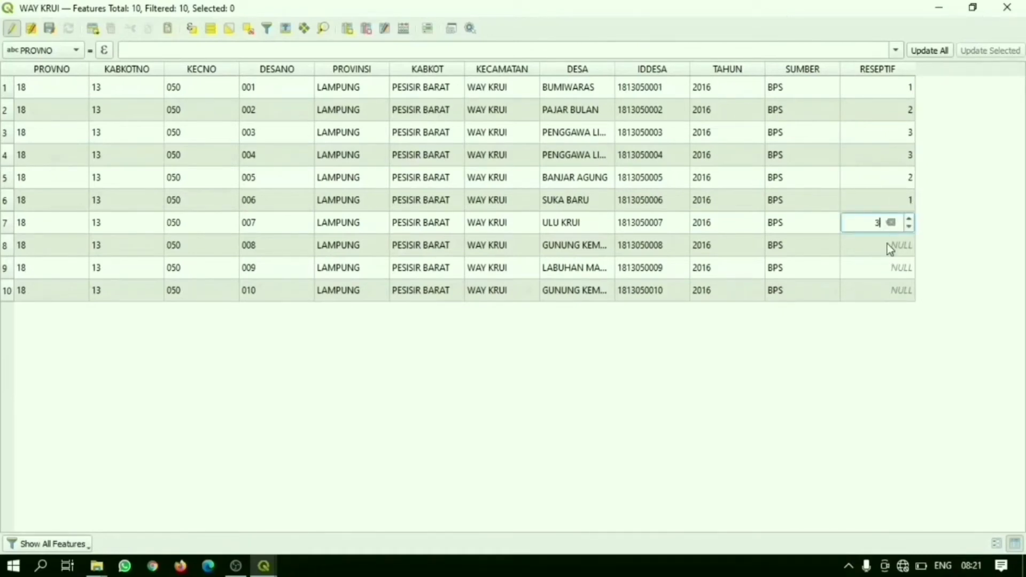
pyautogui.click(888, 246)
pyautogui.write('1')
pyautogui.click(892, 268)
pyautogui.write('2')
pyautogui.click(898, 291)
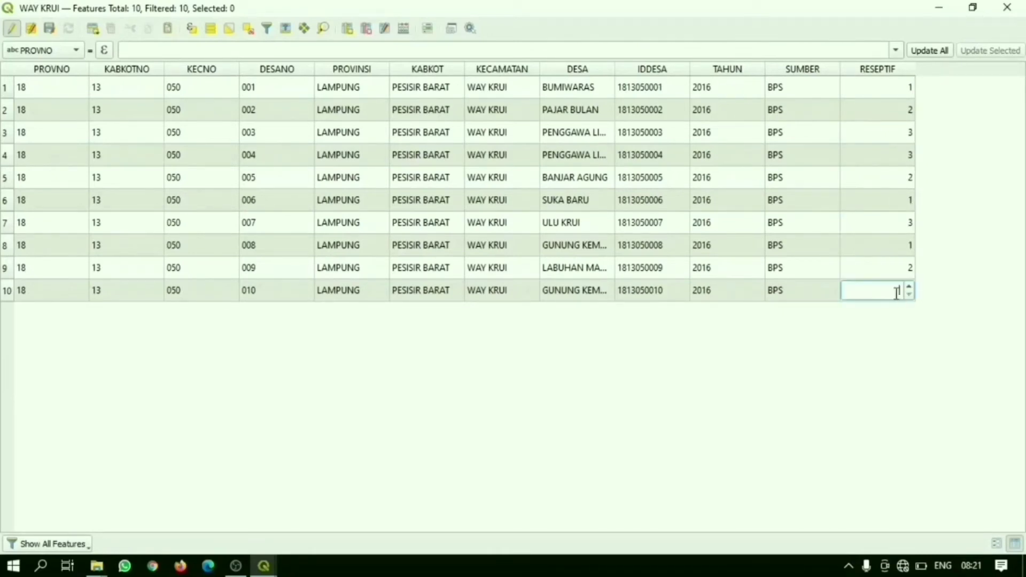
pyautogui.write('3')
pyautogui.press('Return')
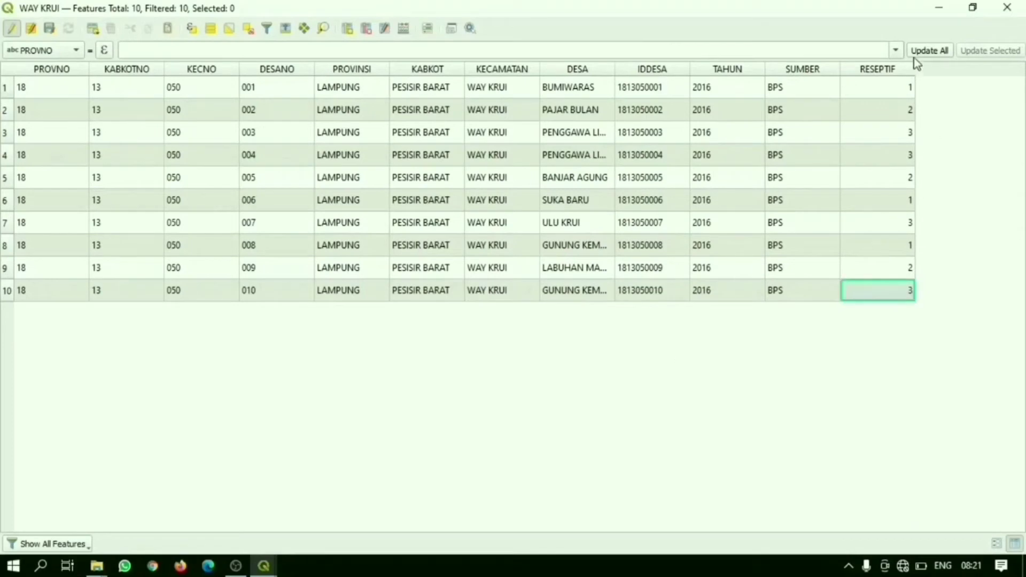
# Step: Stop editing the WAY KRUI layer with its changes saved and close the attribute table
pyautogui.click(12, 31)
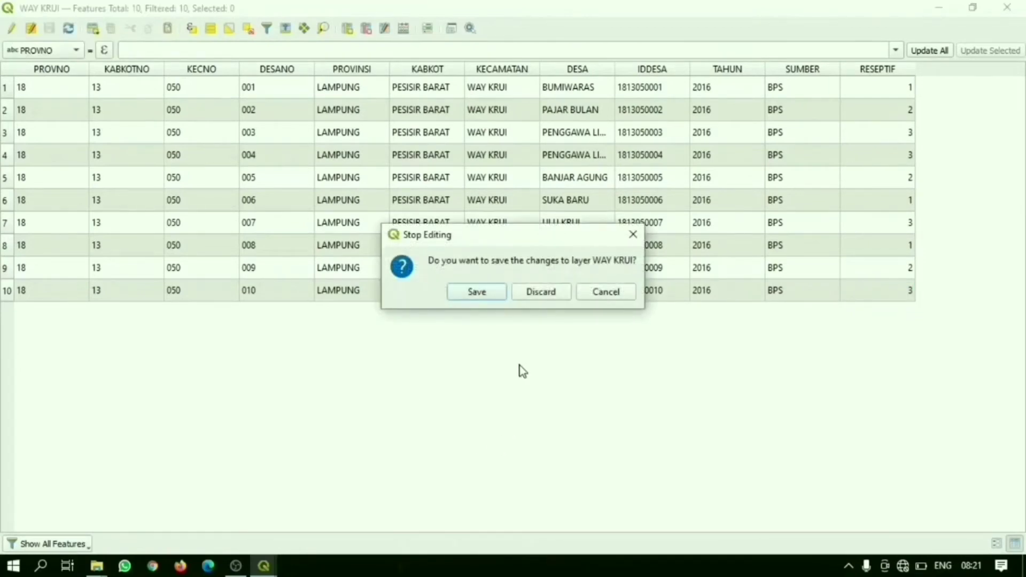
pyautogui.click(488, 293)
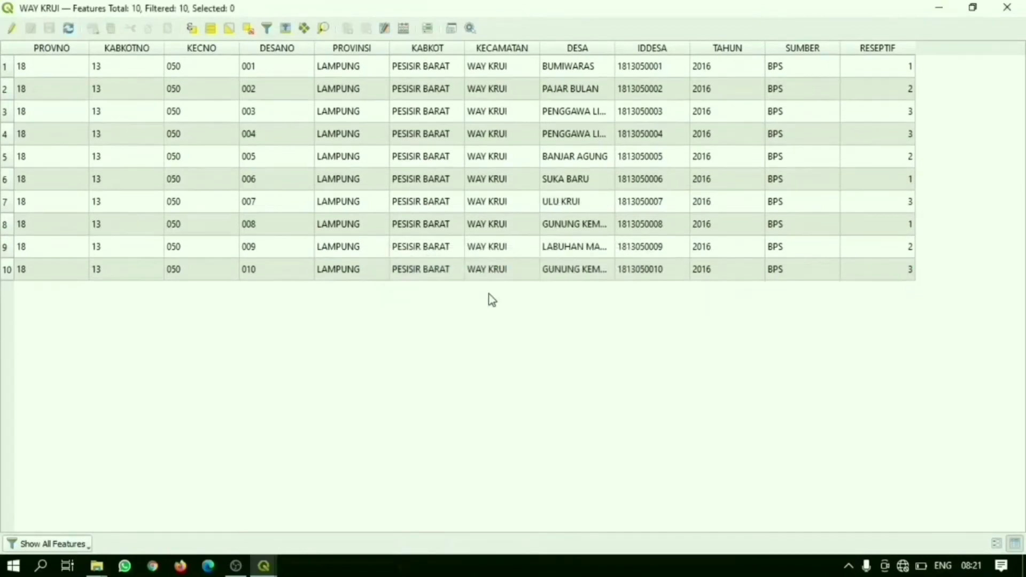
pyautogui.click(1007, 8)
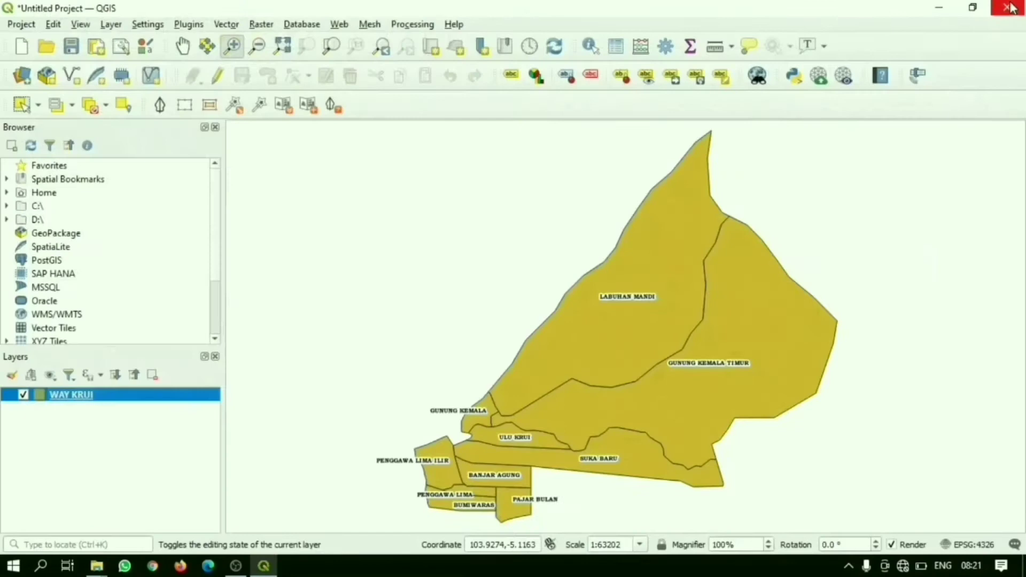
# Step: Set the WAY KRUI layer's symbology to Categorized by the RESEPTIF field and classify its values
pyautogui.rightClick(120, 398)
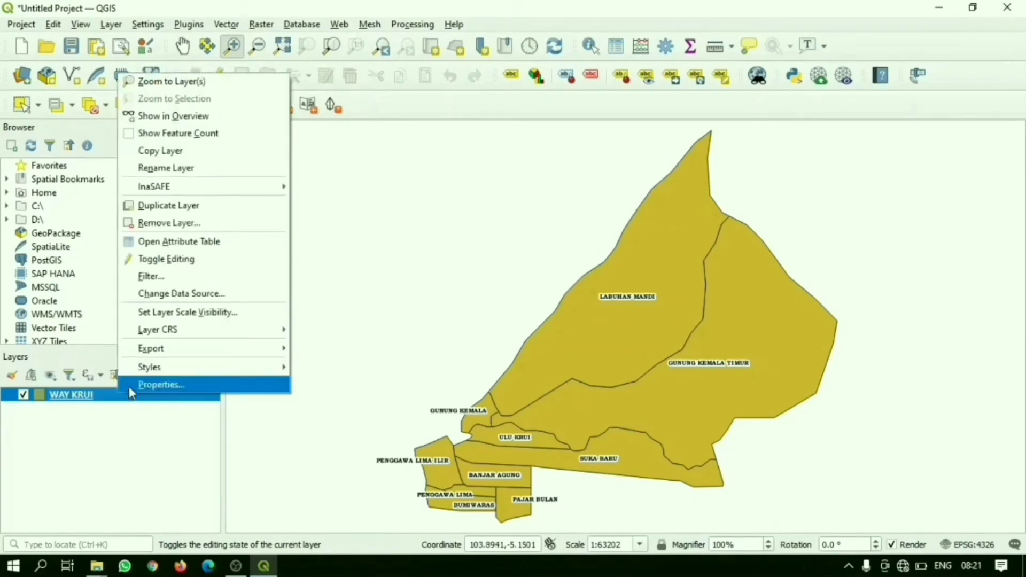
pyautogui.click(130, 386)
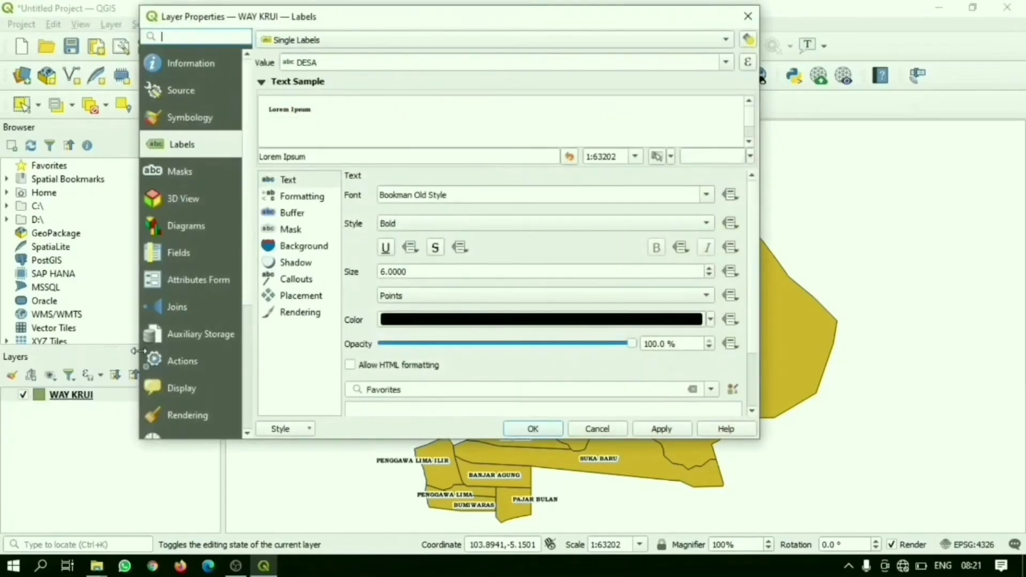
pyautogui.click(213, 115)
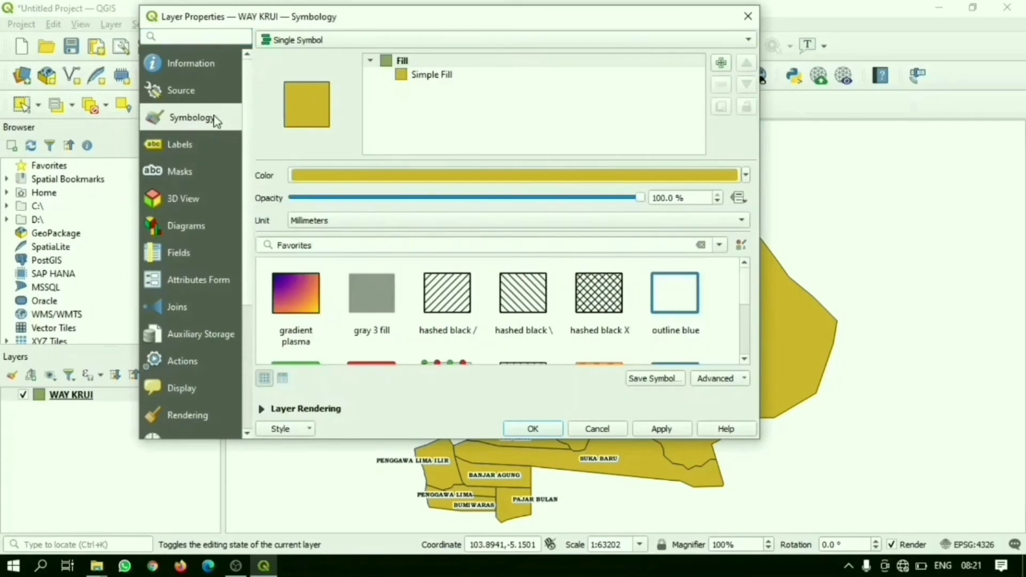
pyautogui.click(366, 42)
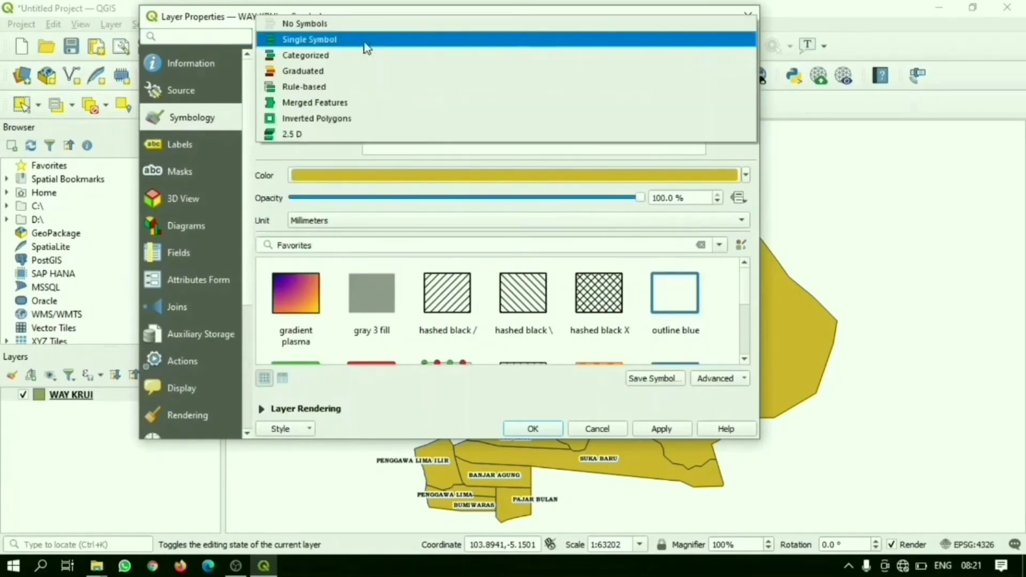
pyautogui.click(339, 54)
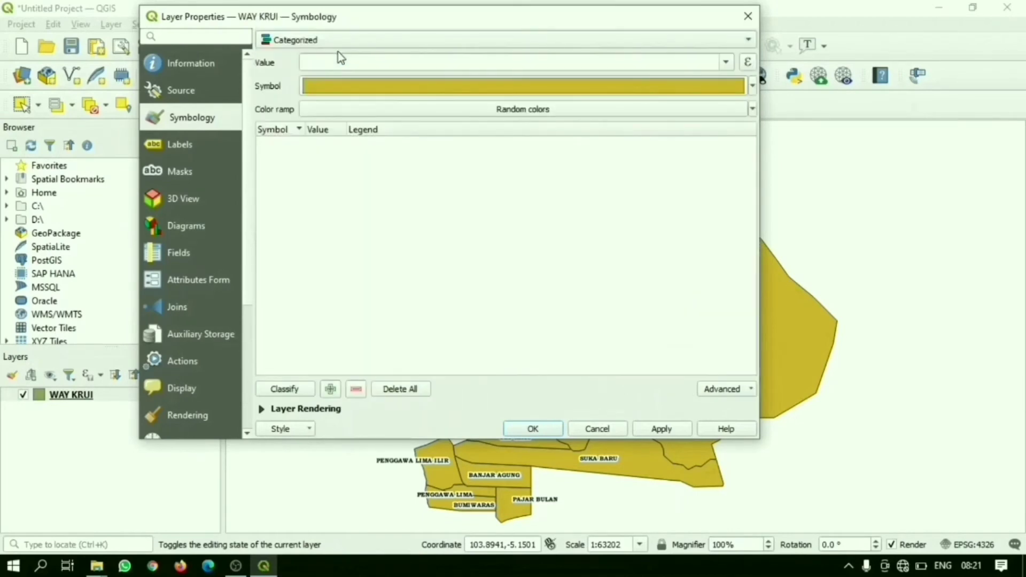
pyautogui.click(727, 63)
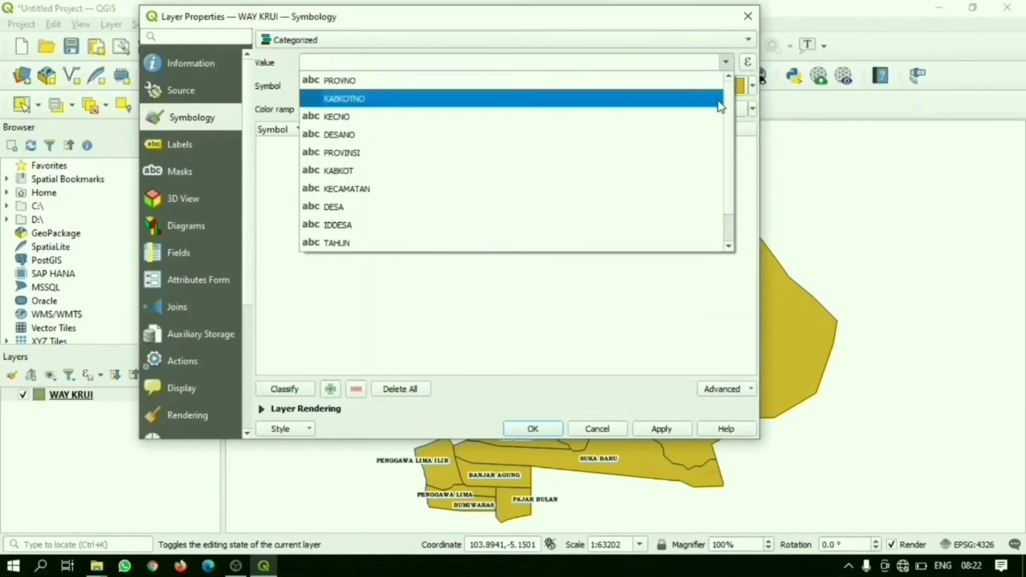
pyautogui.click(730, 248)
pyautogui.click(731, 249)
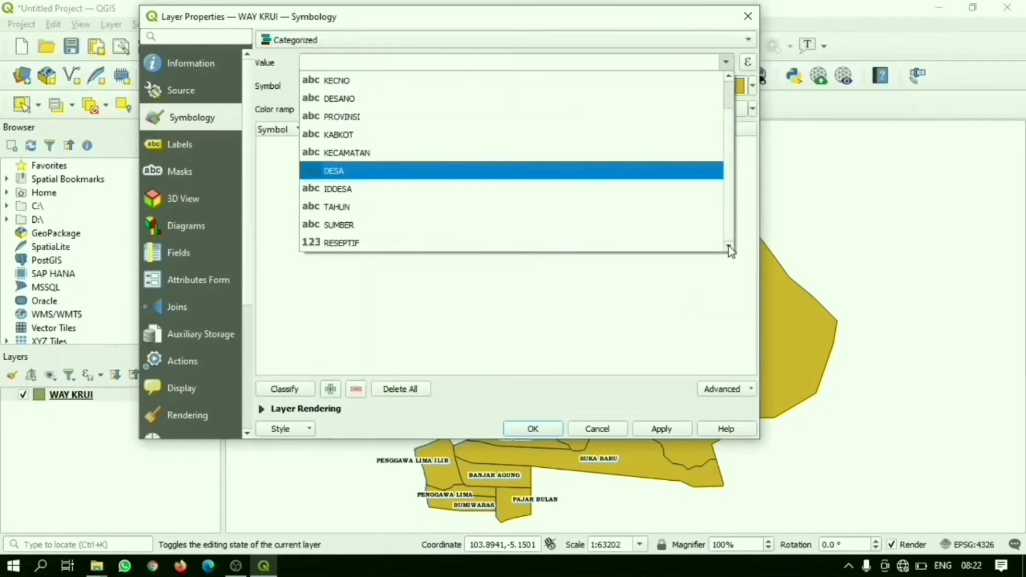
pyautogui.click(318, 244)
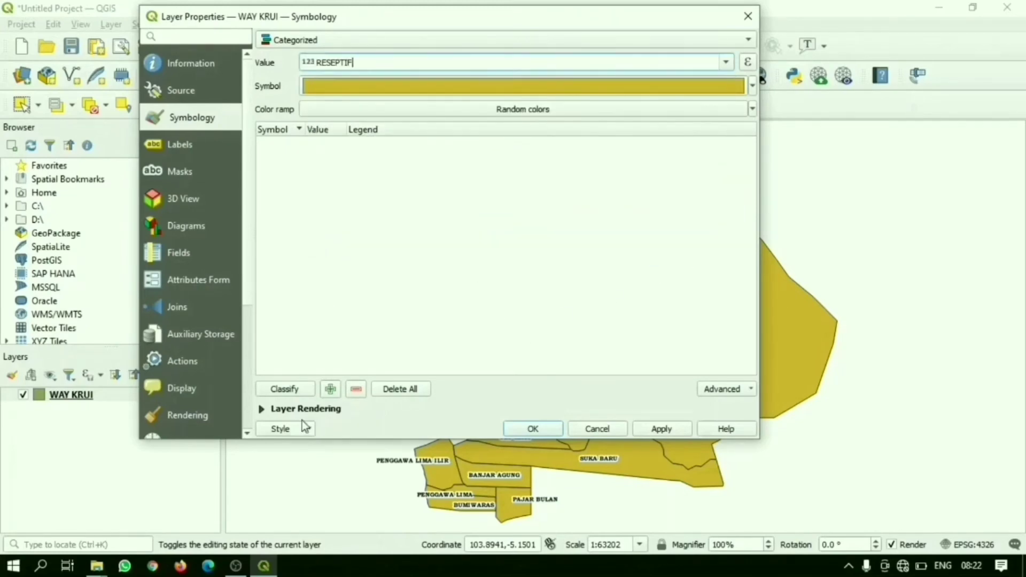
pyautogui.click(293, 391)
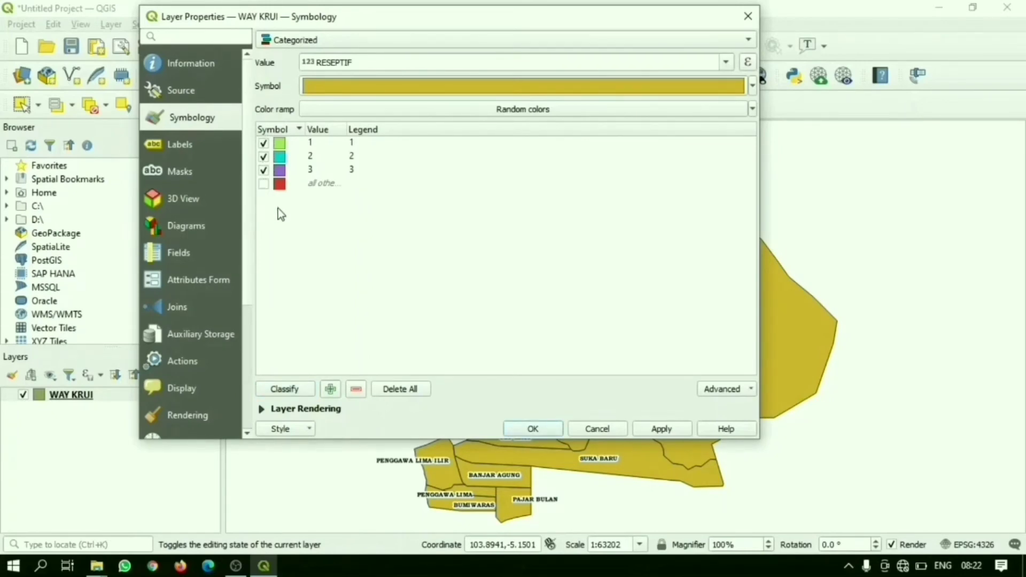
# Step: Rename the legend entries of categories 1, 2 and 3 to Reseptif Tinggi, Reseptif Rendah and Non Reseptif
pyautogui.doubleClick(355, 143)
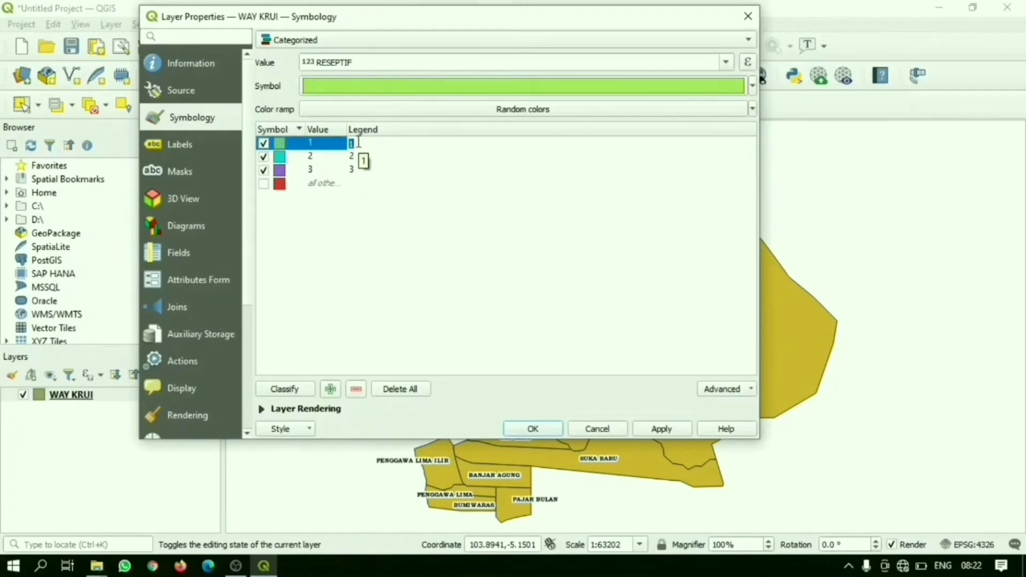
pyautogui.write('Reseptif Tinggi')
pyautogui.click(355, 161)
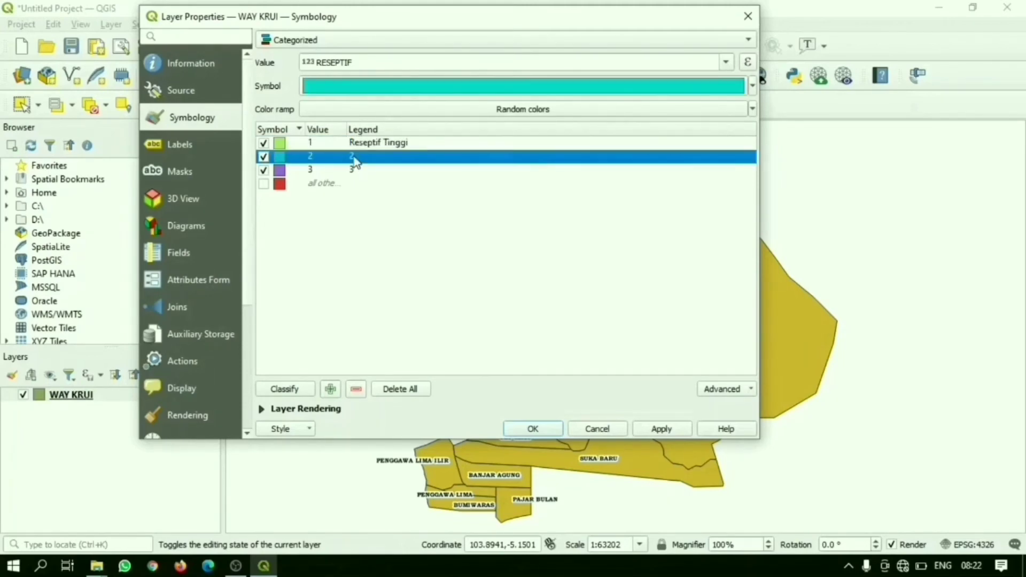
pyautogui.doubleClick(354, 158)
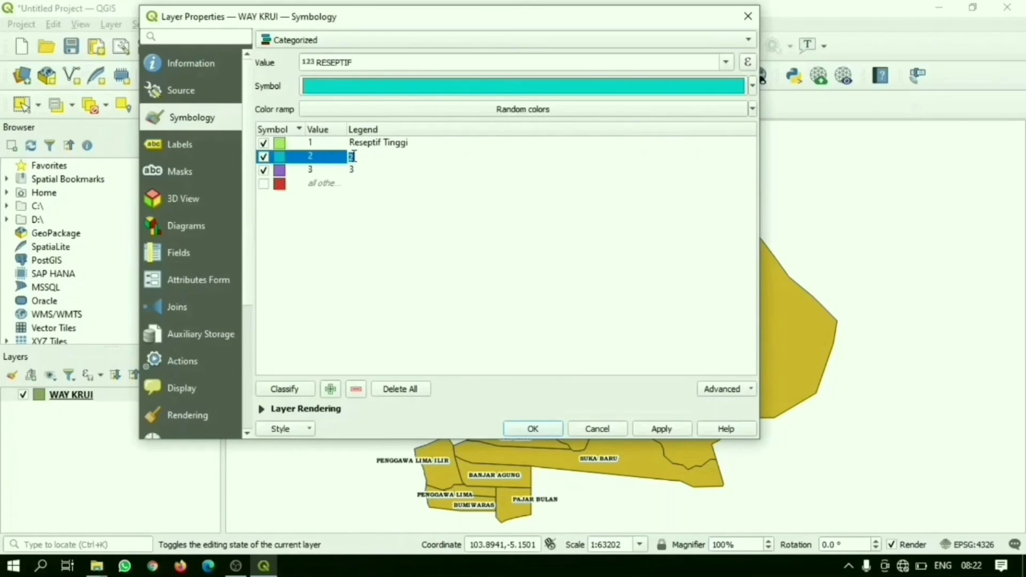
pyautogui.write('Reseptif Rendah')
pyautogui.doubleClick(354, 171)
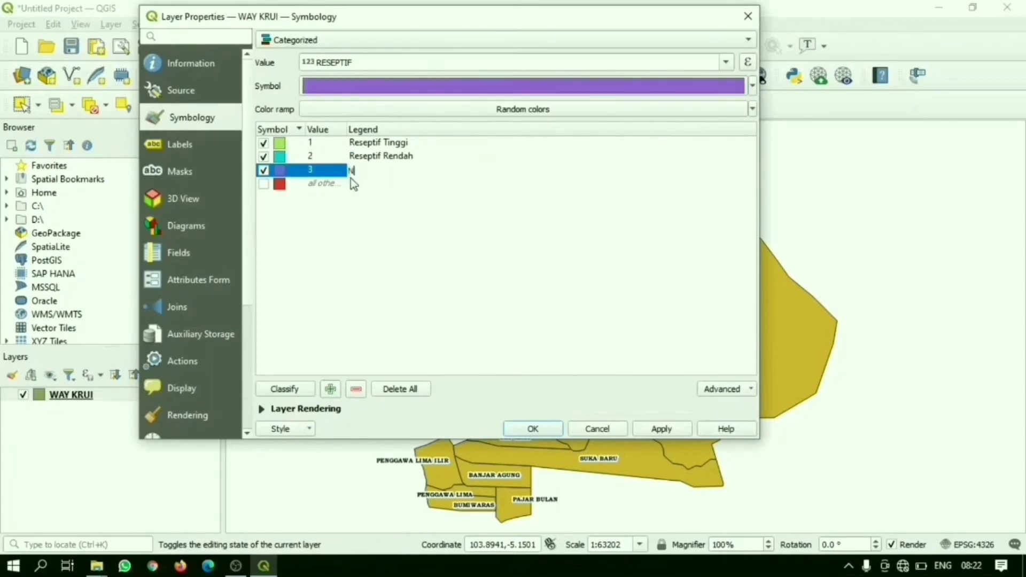
pyautogui.write('Non Reseptif')
# Step: Set the fill colour of the Reseptif Tinggi category to red
pyautogui.doubleClick(279, 144)
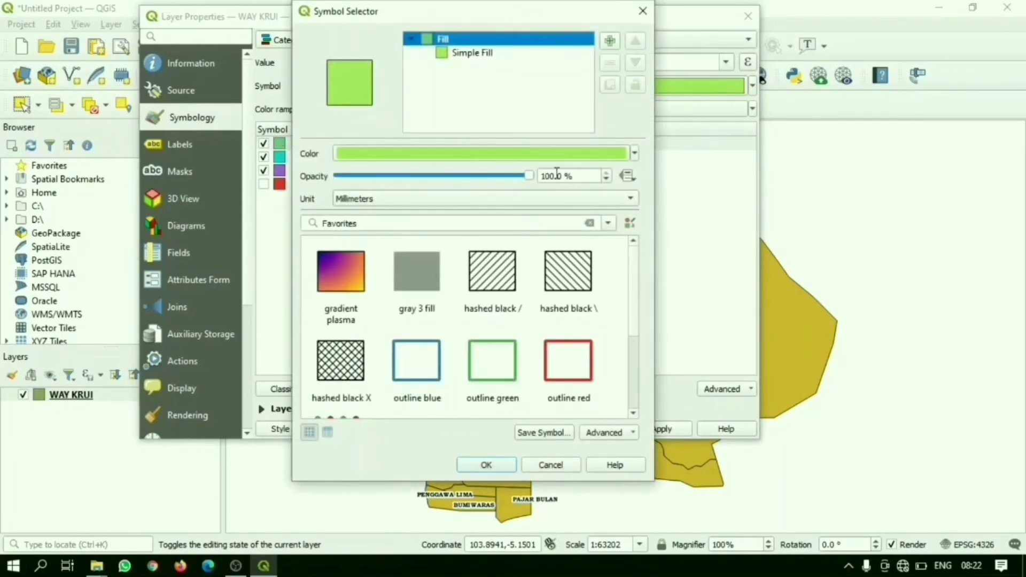
pyautogui.click(635, 154)
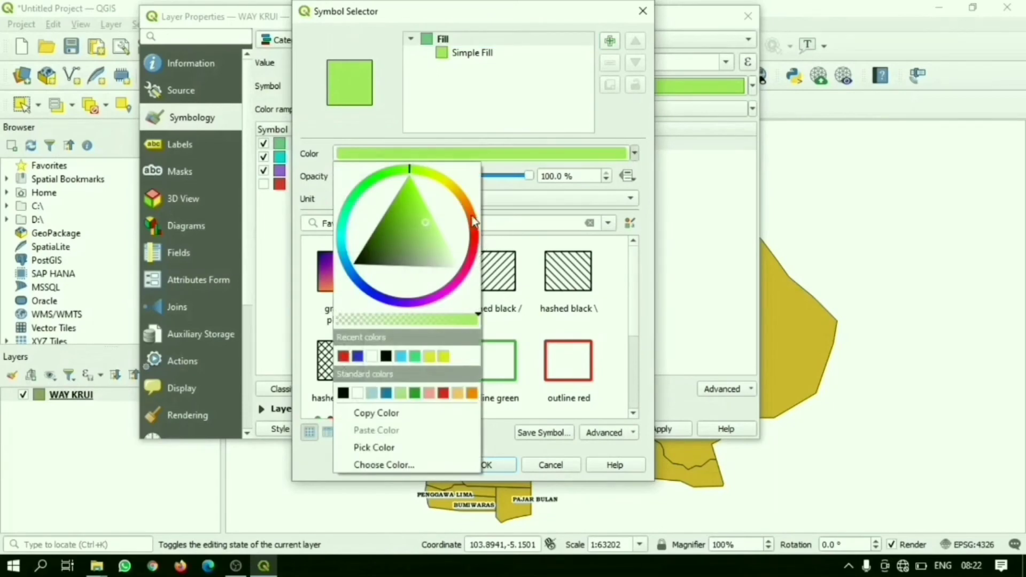
pyautogui.moveTo(473, 211); pyautogui.dragTo(468, 270)
pyautogui.click(345, 357)
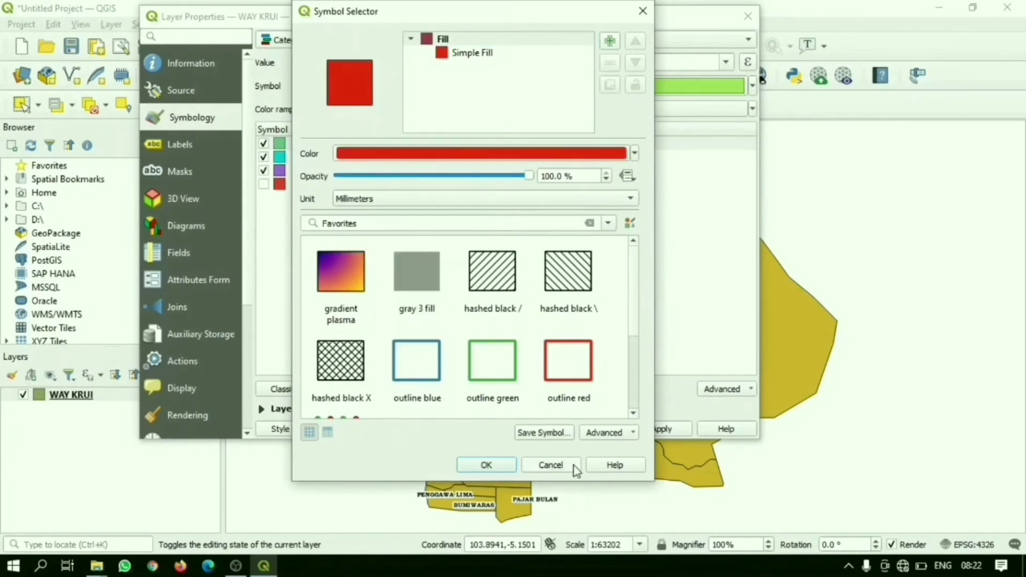
pyautogui.click(488, 465)
# Step: Set the fill colour of the Reseptif Rendah category to yellow
pyautogui.doubleClick(280, 157)
pyautogui.click(635, 154)
pyautogui.click(430, 358)
pyautogui.click(489, 466)
# Step: Set the fill colour of the Non Reseptif category to green and apply the symbology to the WAY KRUI layer
pyautogui.doubleClick(280, 171)
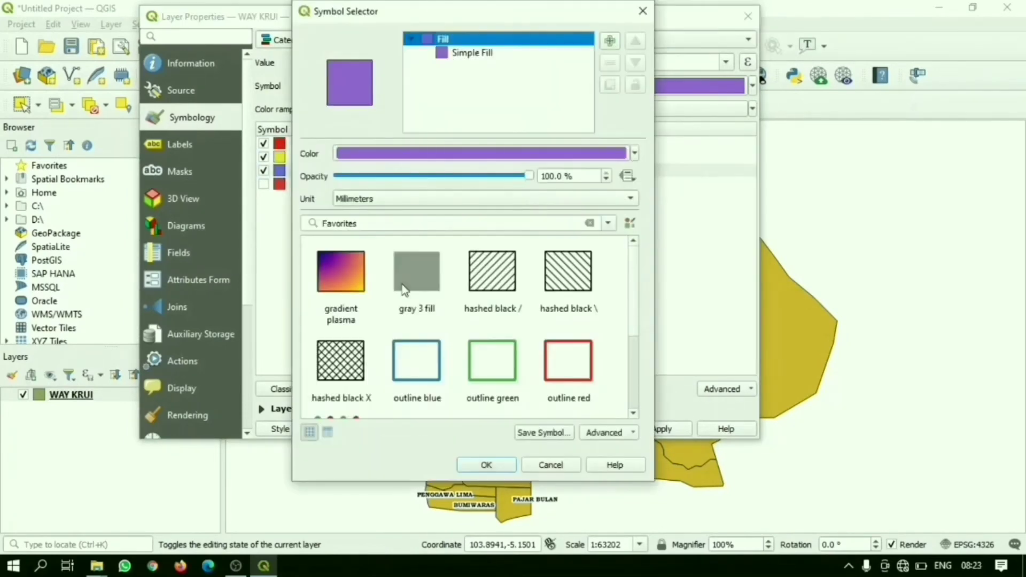
pyautogui.click(635, 154)
pyautogui.click(416, 394)
pyautogui.click(489, 466)
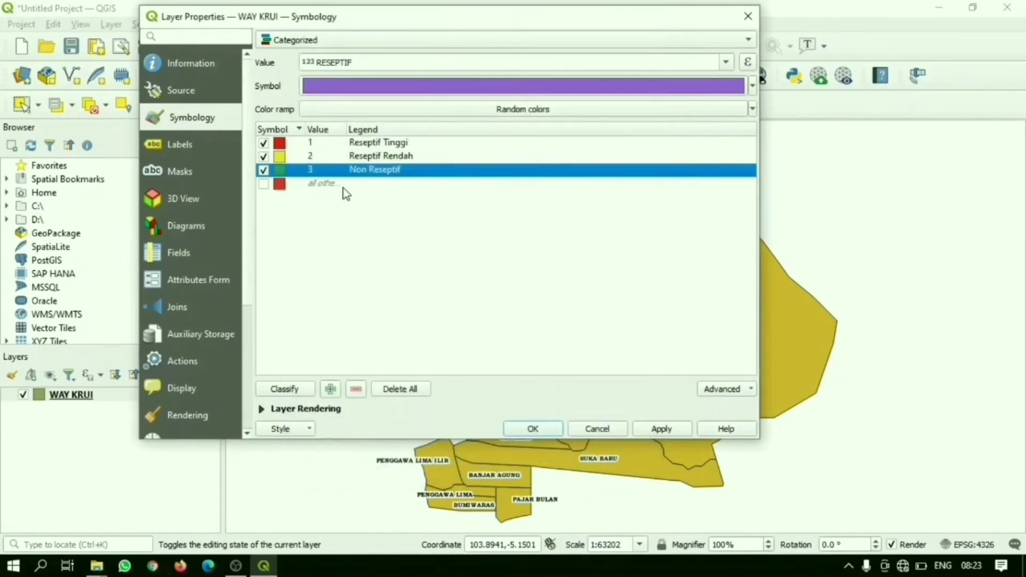
pyautogui.click(662, 431)
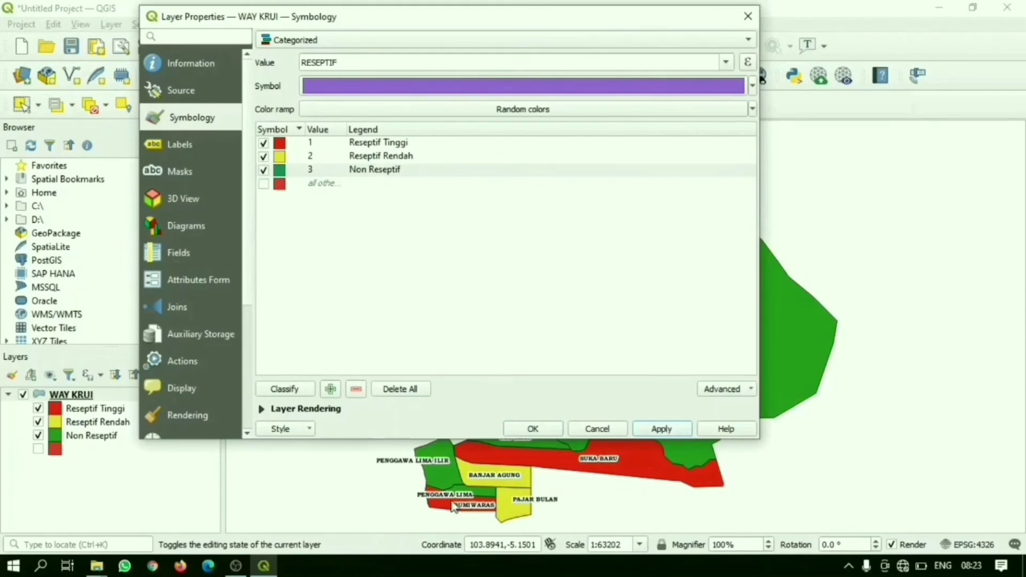
pyautogui.click(534, 430)
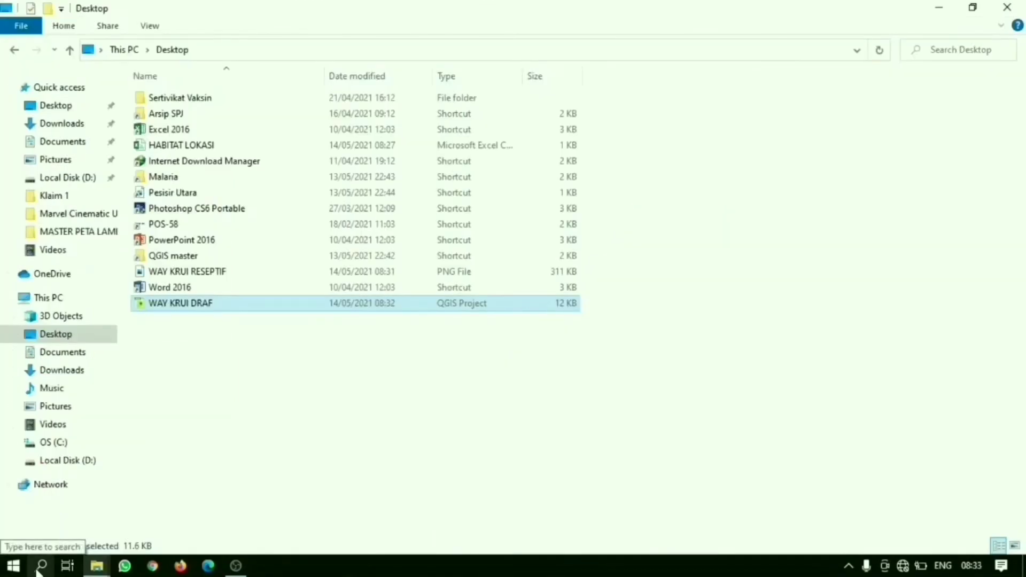
# Step: Open the Windows region settings and choose English (United Kingdom) as the regional format
pyautogui.click(40, 566)
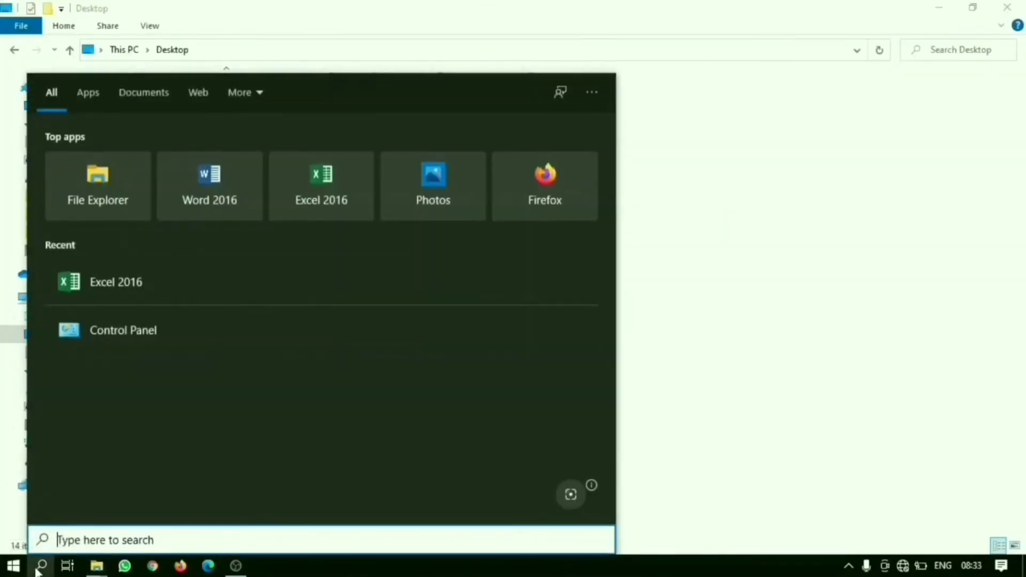
pyautogui.write('REGION')
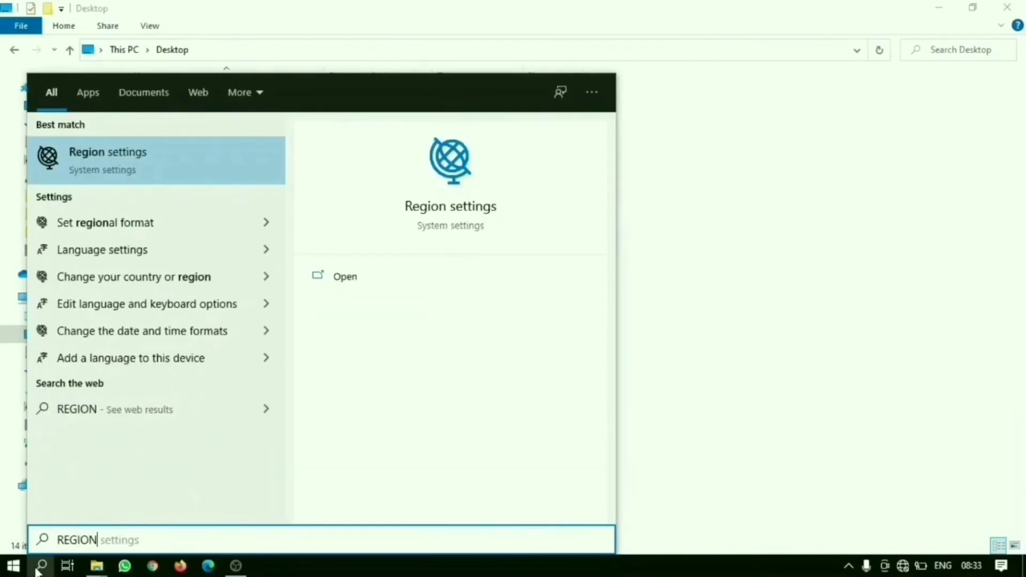
pyautogui.click(162, 234)
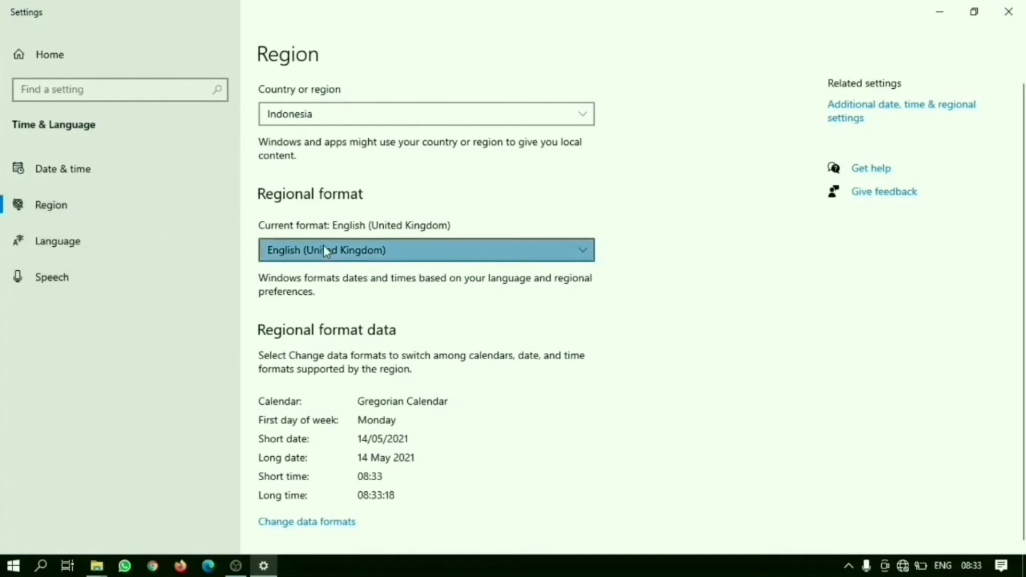
pyautogui.click(325, 250)
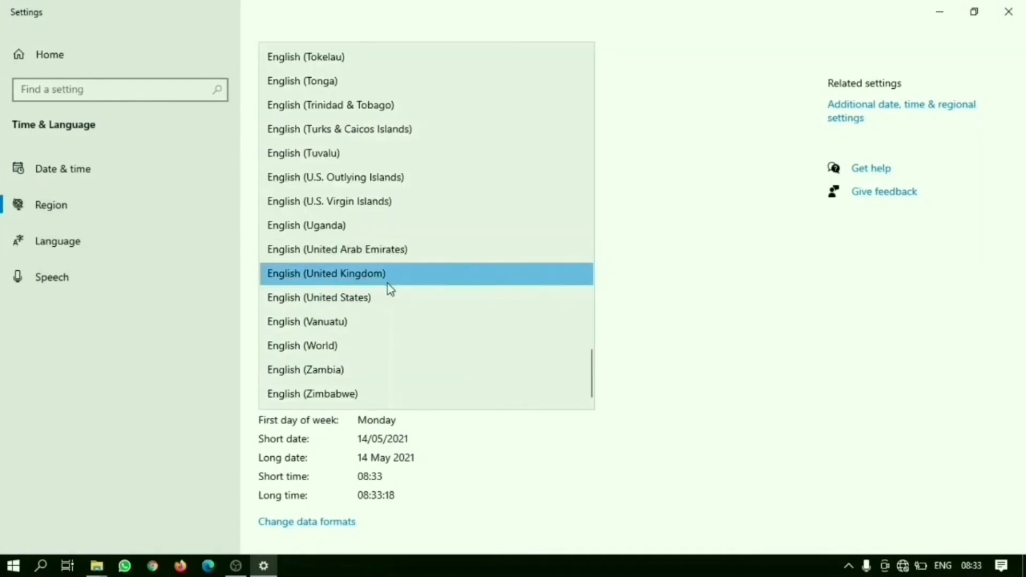
pyautogui.scroll(1, 387, 283)
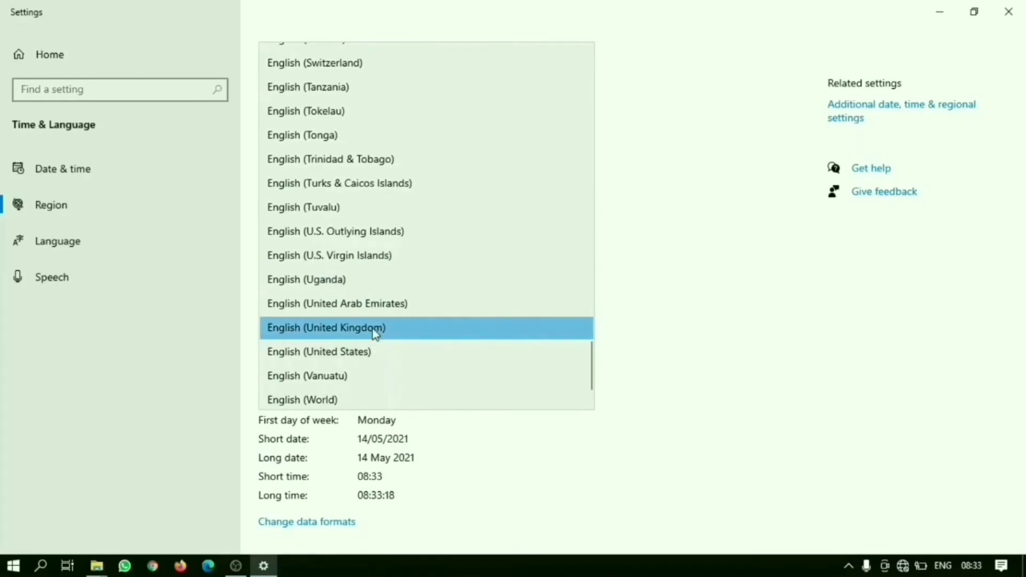
pyautogui.click(375, 333)
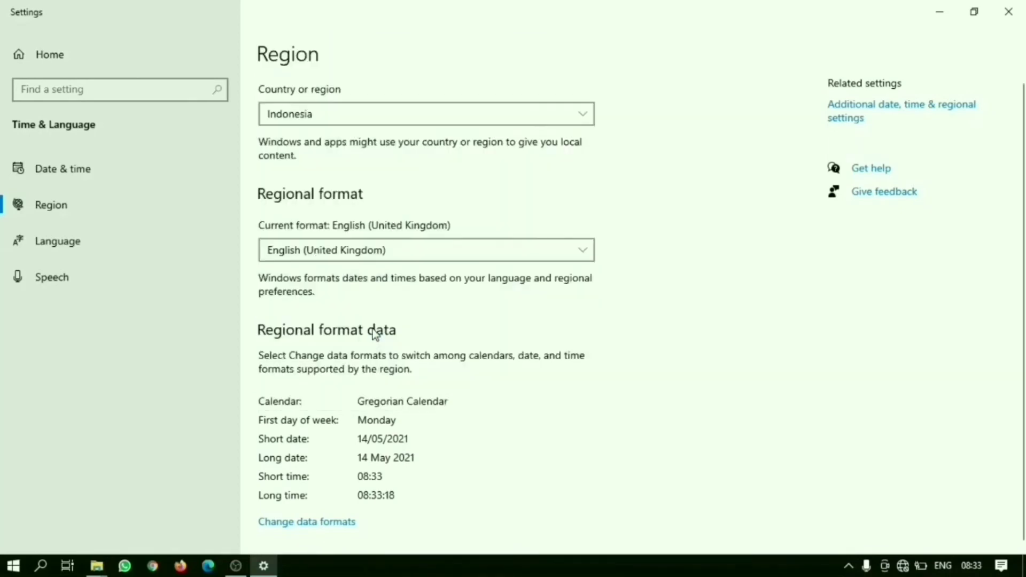
pyautogui.click(380, 259)
pyautogui.scroll(1, 592, 383)
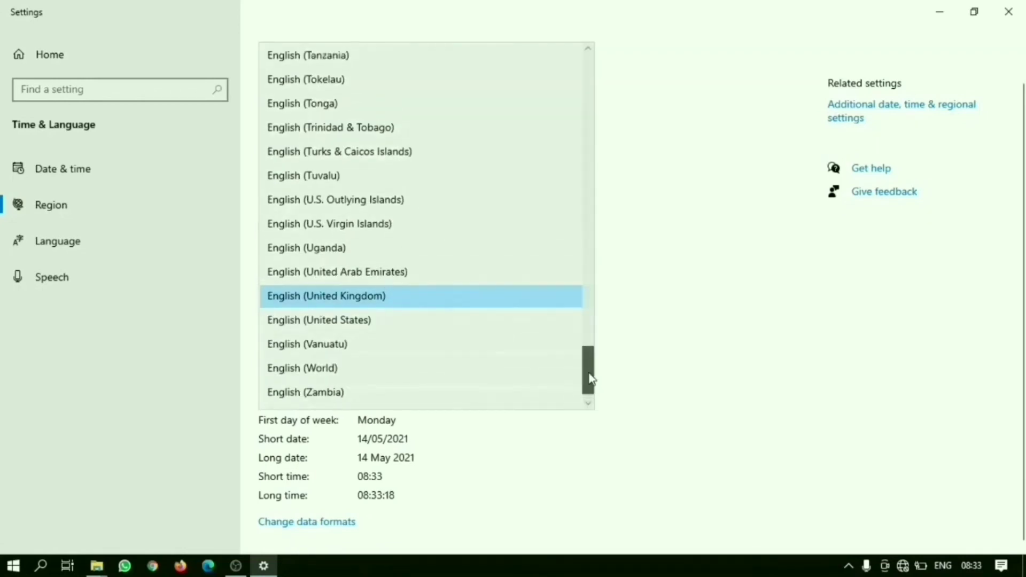
pyautogui.moveTo(592, 379); pyautogui.dragTo(569, 394)
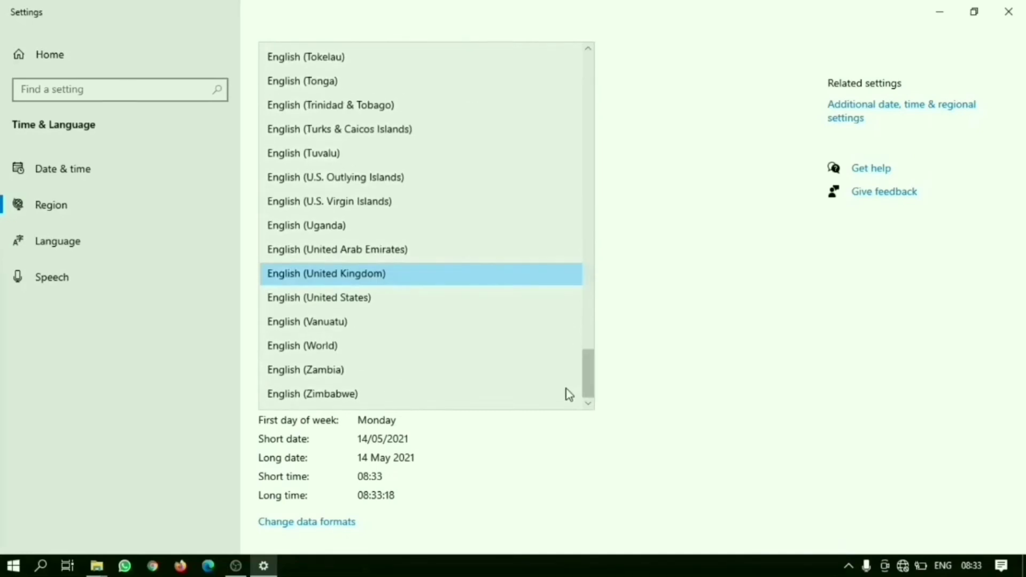
pyautogui.click(543, 492)
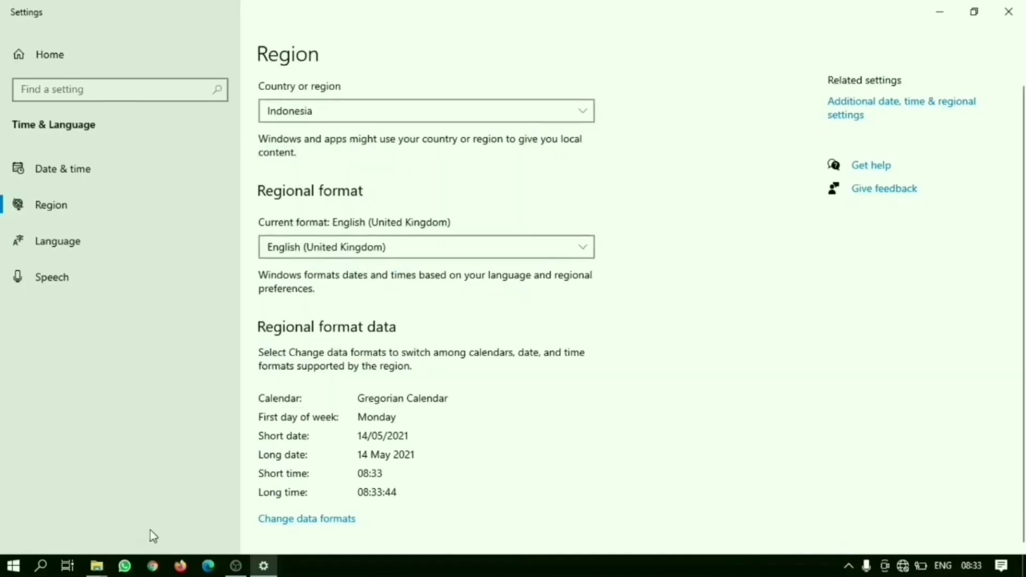
# Step: Check the format choices in the Control Panel Region dialog, keep English (United Kingdom), and close the settings windows
pyautogui.click(917, 104)
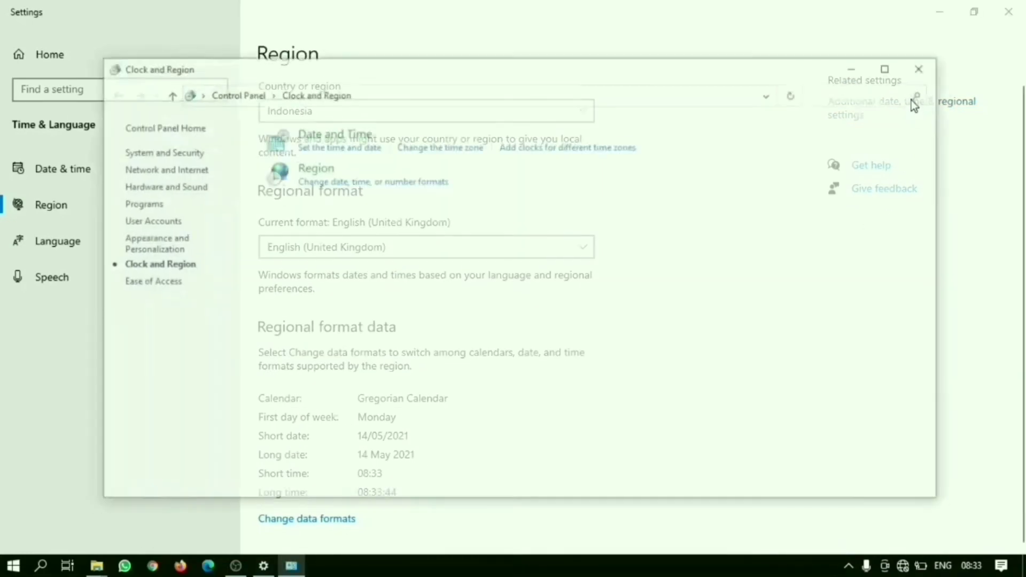
pyautogui.click(382, 184)
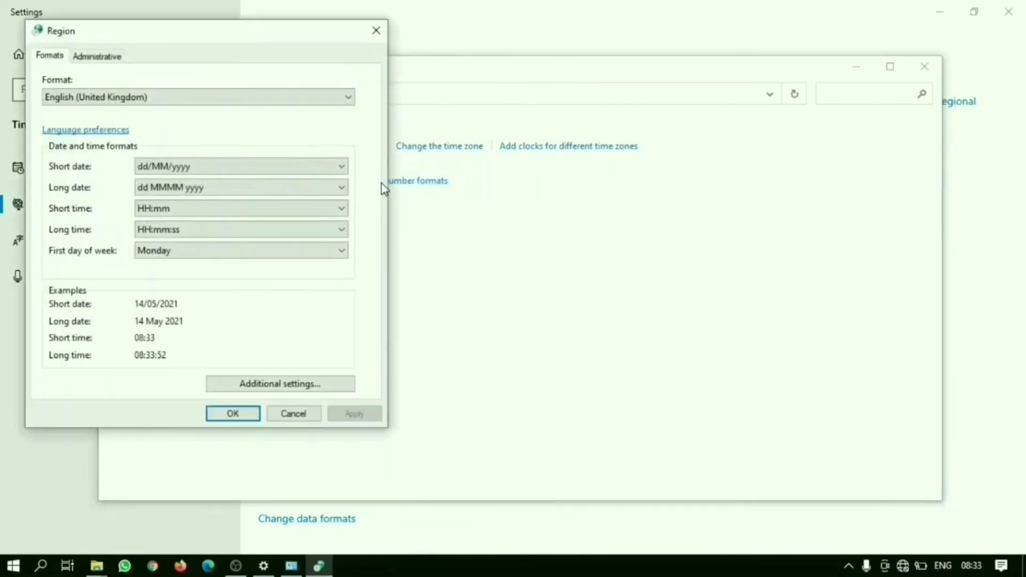
pyautogui.click(158, 95)
pyautogui.scroll(-10, 192, 258)
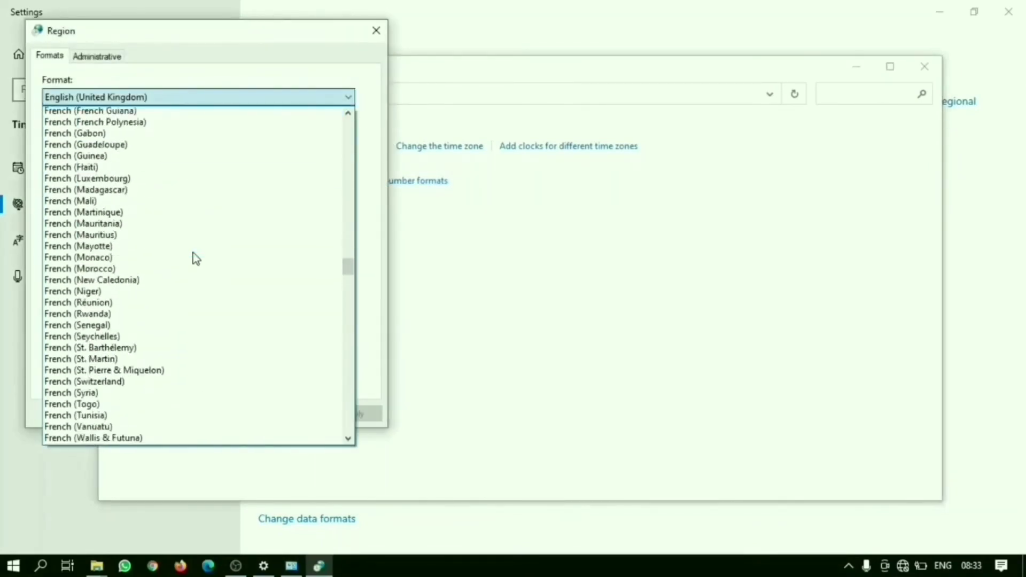
pyautogui.scroll(-20, 197, 259)
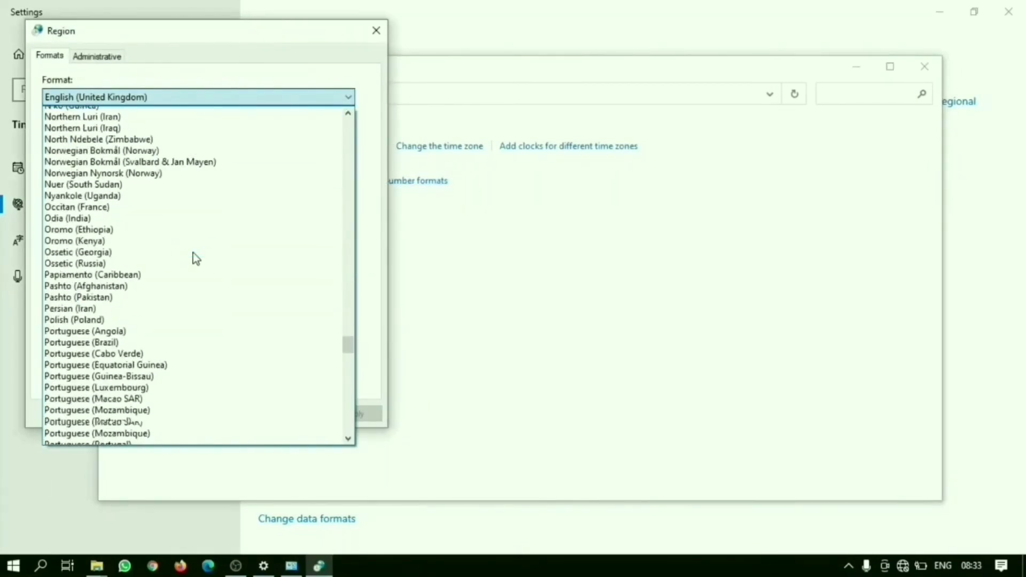
pyautogui.scroll(-1, 196, 259)
pyautogui.moveTo(348, 345); pyautogui.dragTo(362, 152)
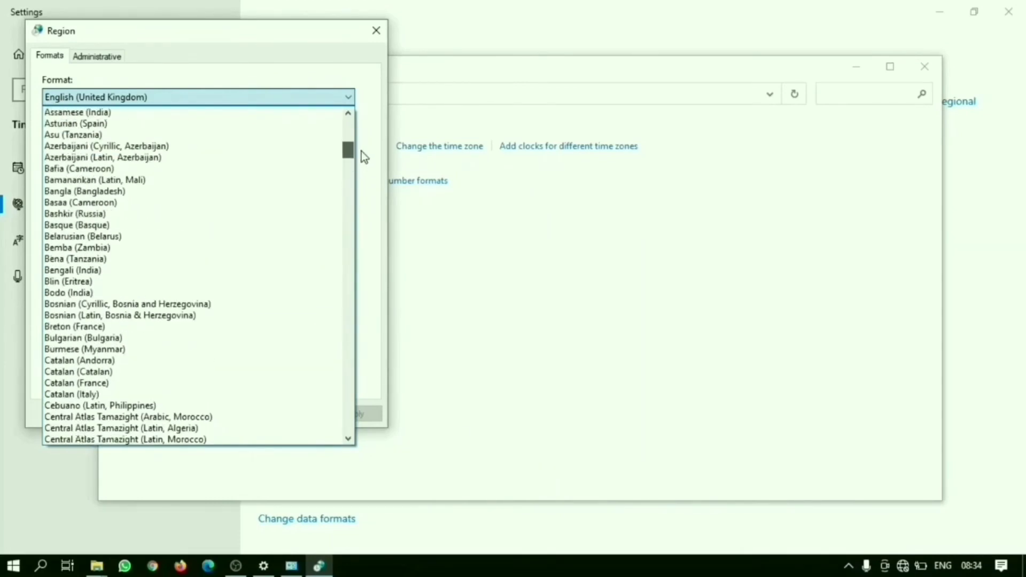
pyautogui.click(190, 99)
pyautogui.click(246, 416)
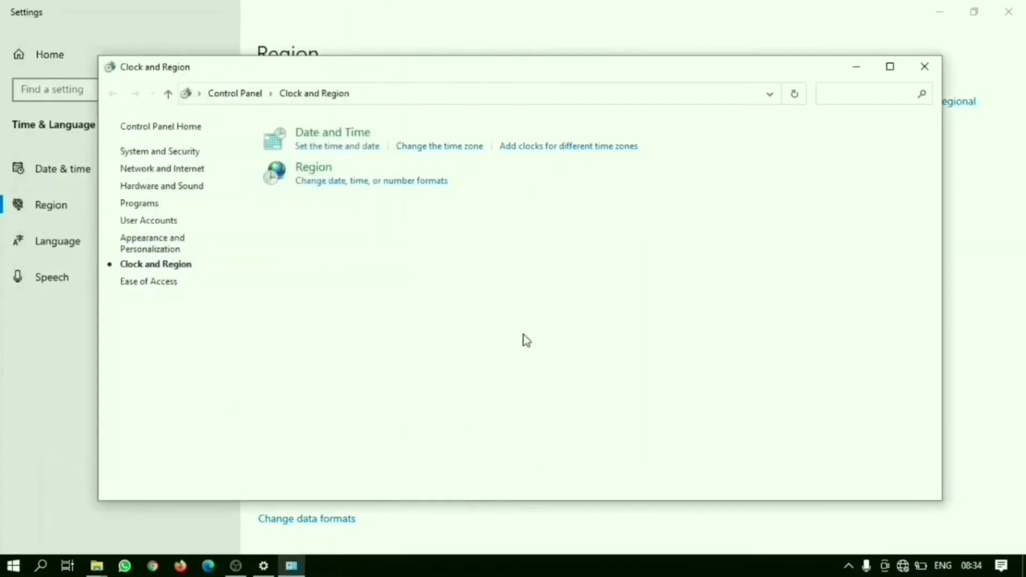
pyautogui.click(925, 66)
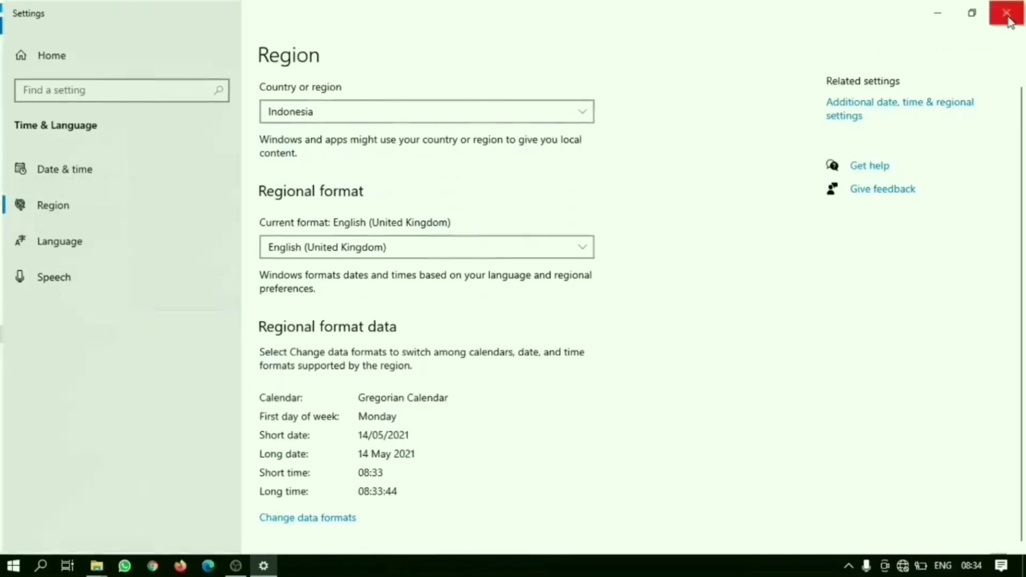
pyautogui.click(1009, 18)
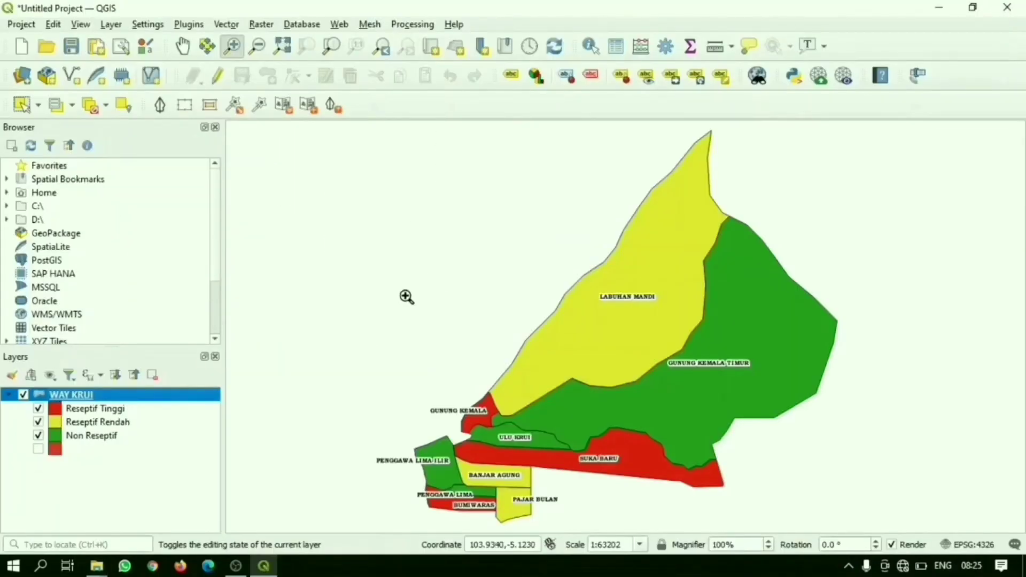
# Step: Launch Excel 2016 and create a blank workbook
pyautogui.click(42, 566)
pyautogui.write('ex')
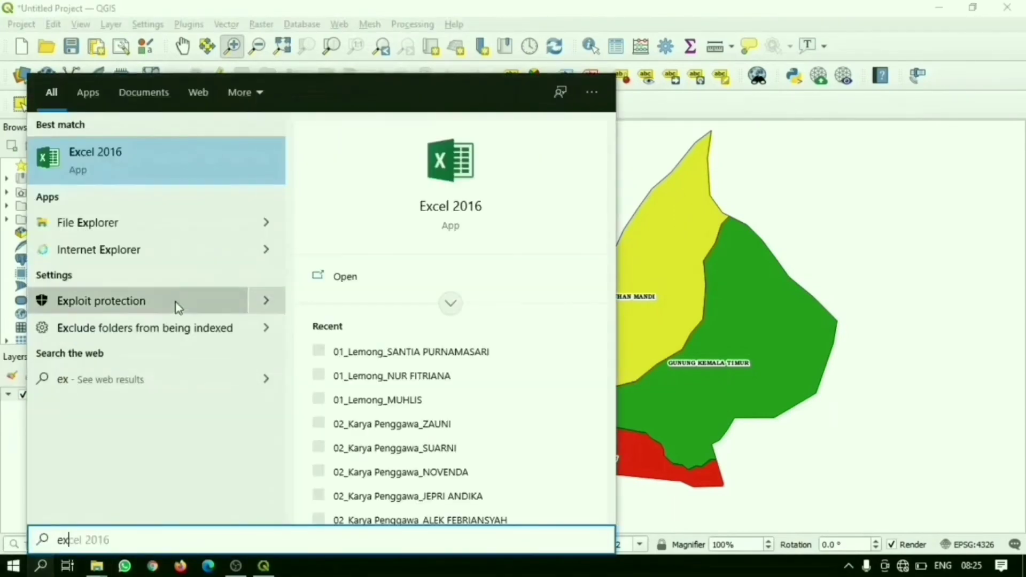
pyautogui.click(145, 170)
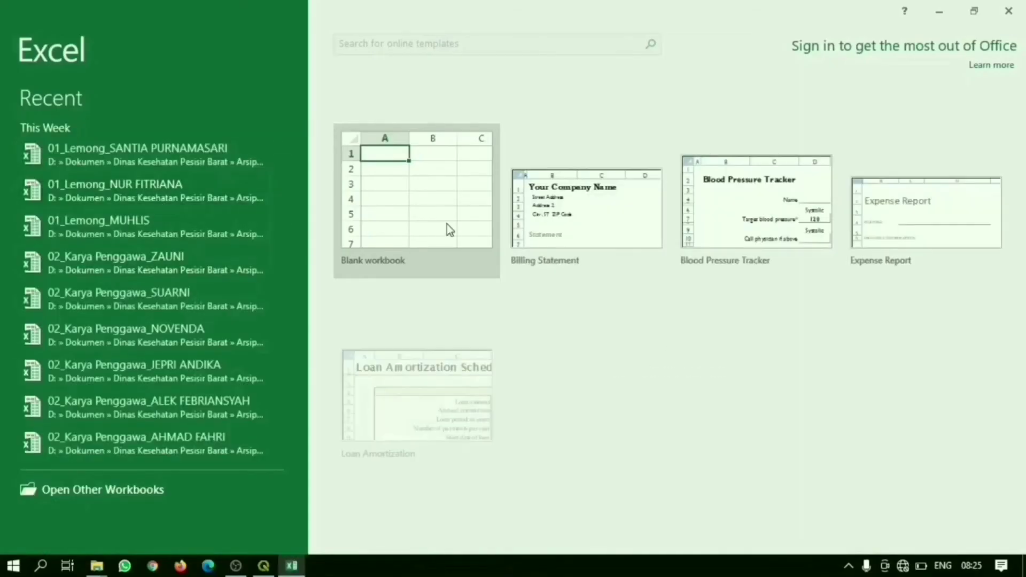
pyautogui.click(448, 225)
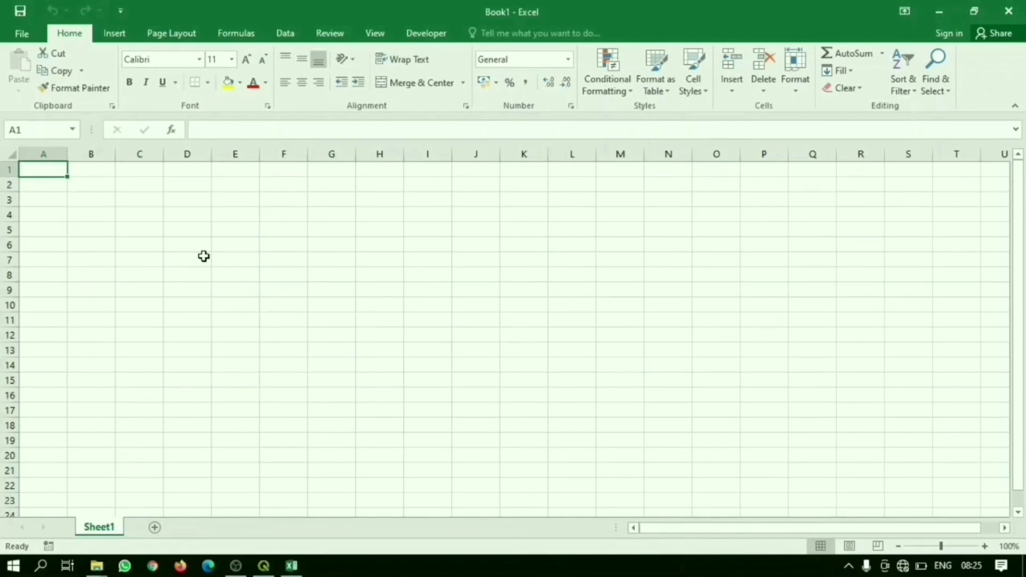
# Step: Enter the column headers Bujur in A1 and Lintang in B1
pyautogui.write('Bujur')
pyautogui.press('Tab')
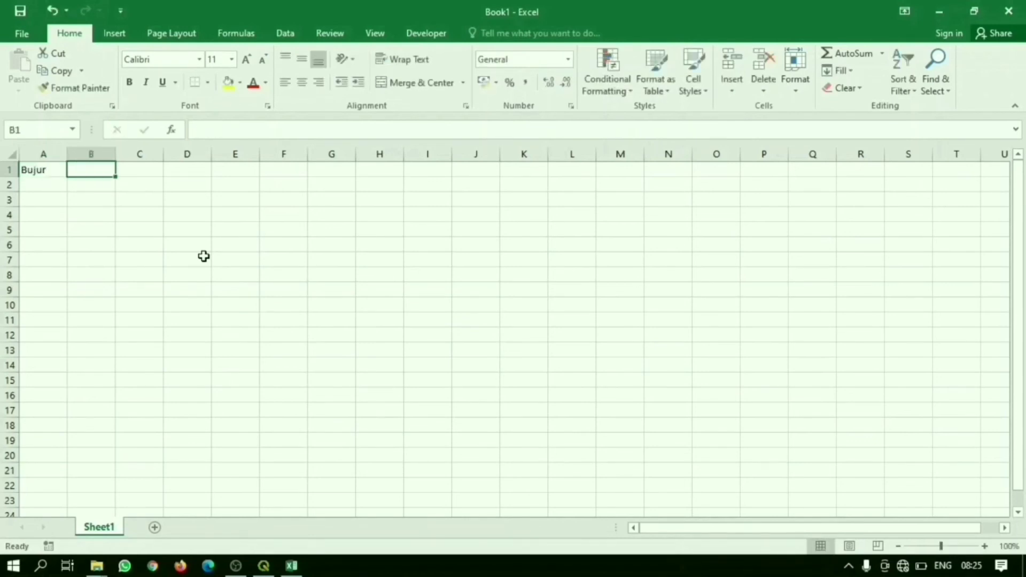
pyautogui.write('Lintang')
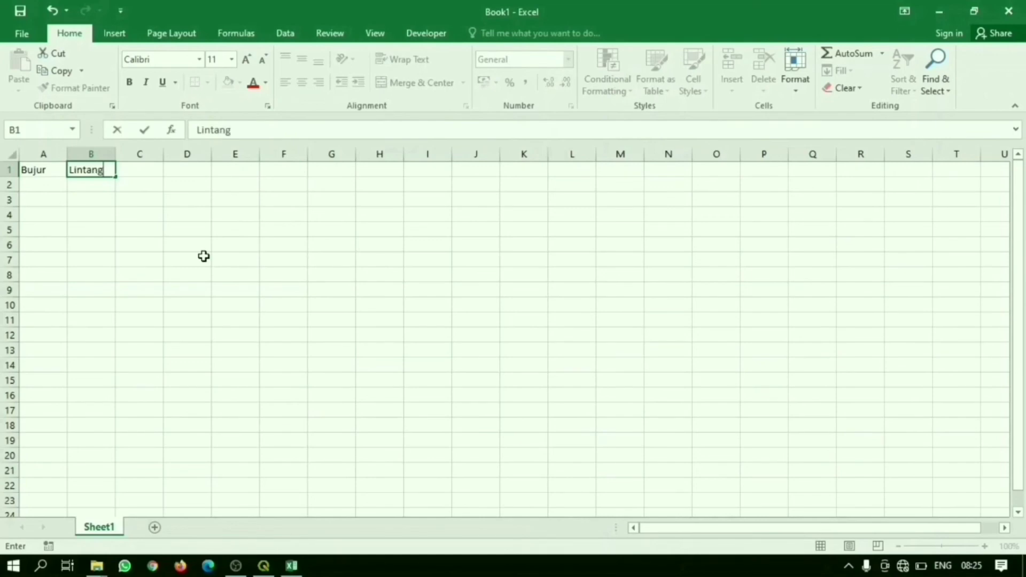
pyautogui.press('Return')
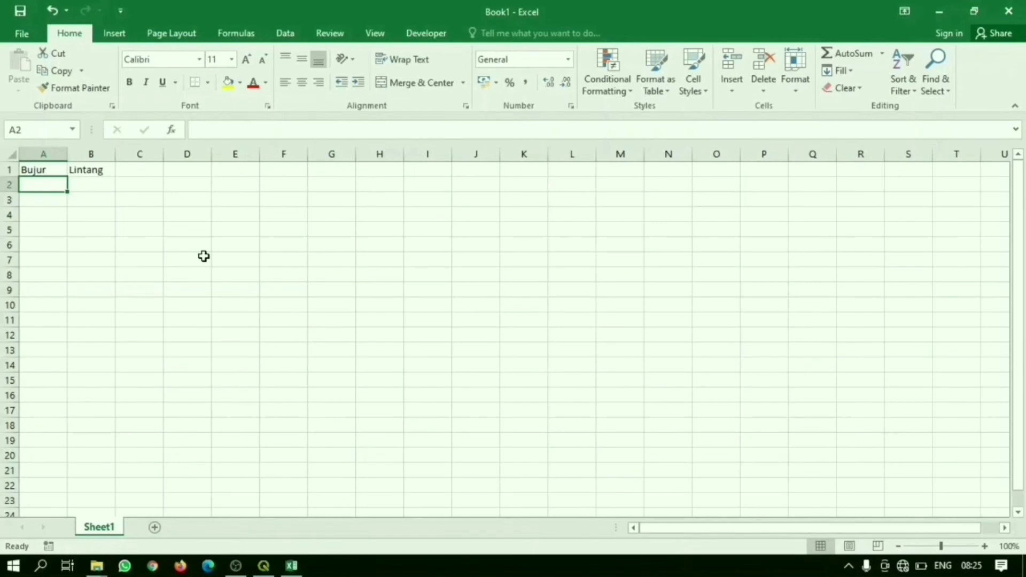
# Step: Enter the first coordinate pair in row 2, with 103.9491 for Bujur and -5.1510052 for Lintang
pyautogui.write('103')
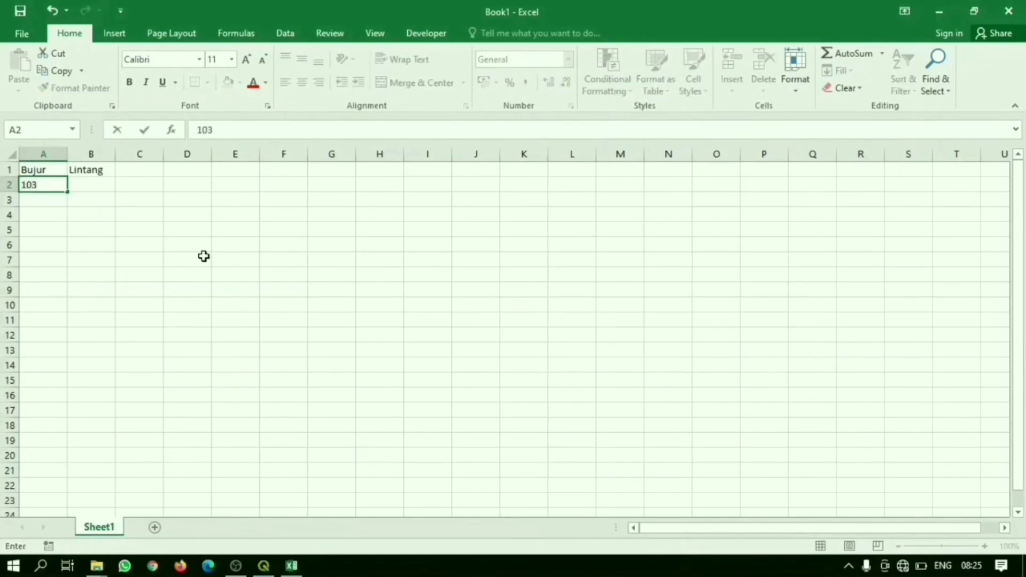
pyautogui.write('.9491')
pyautogui.press('Tab')
pyautogui.write('-51510052')
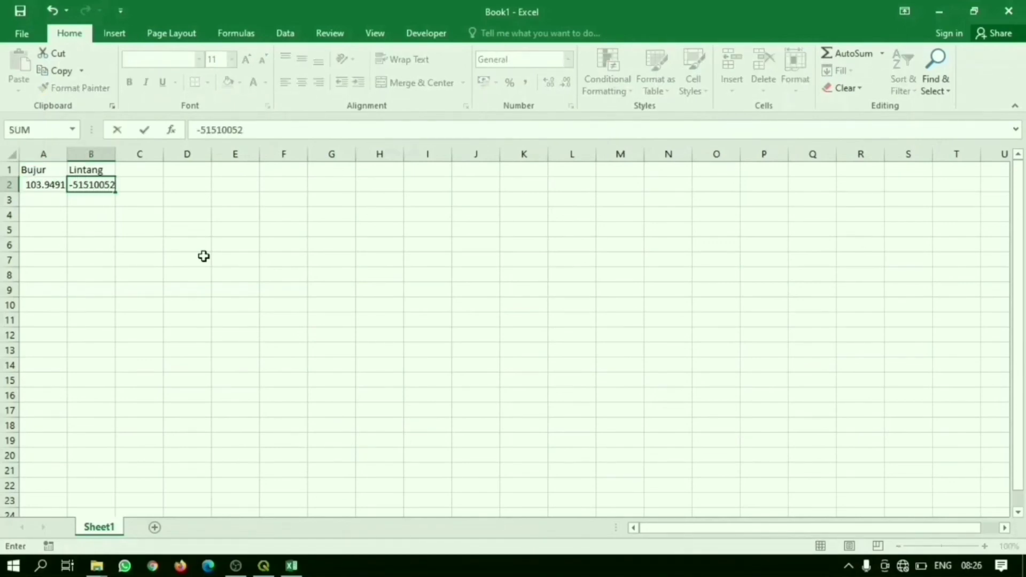
pyautogui.click(208, 130)
pyautogui.write('.')
# Step: Fill row 3 with the same coordinates, using 103.9491 for Bujur and copying the Lintang value from B2
pyautogui.click(46, 200)
pyautogui.click(93, 185)
pyautogui.moveTo(247, 131); pyautogui.dragTo(160, 134)
pyautogui.hotkey('ctrl', 'c')
pyautogui.click(92, 200)
pyautogui.hotkey('ctrl', 'v')
pyautogui.click(102, 230)
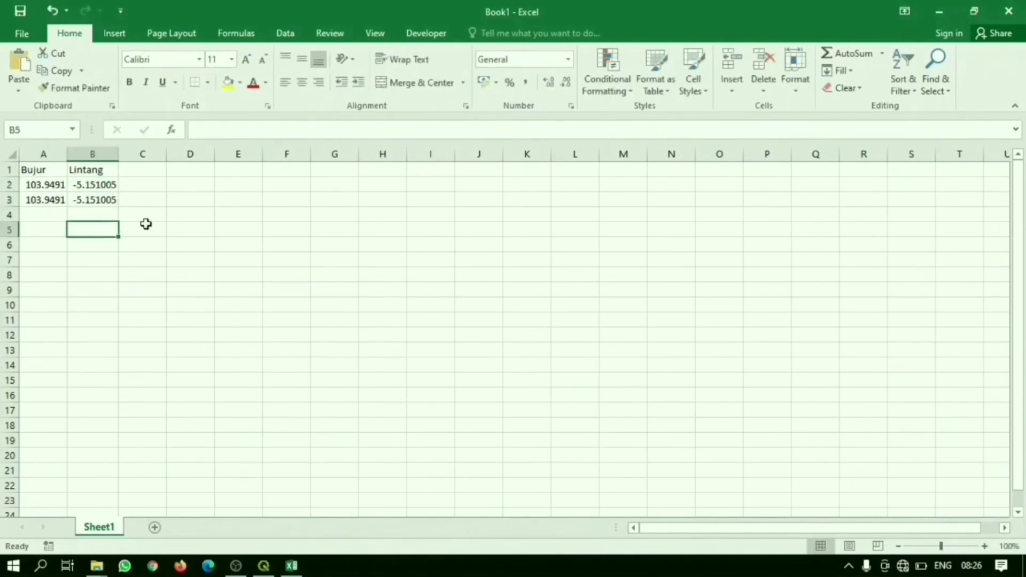
# Step: Start saving the workbook to the Desktop folder under the file name HABITAT LOKASI
pyautogui.click(31, 32)
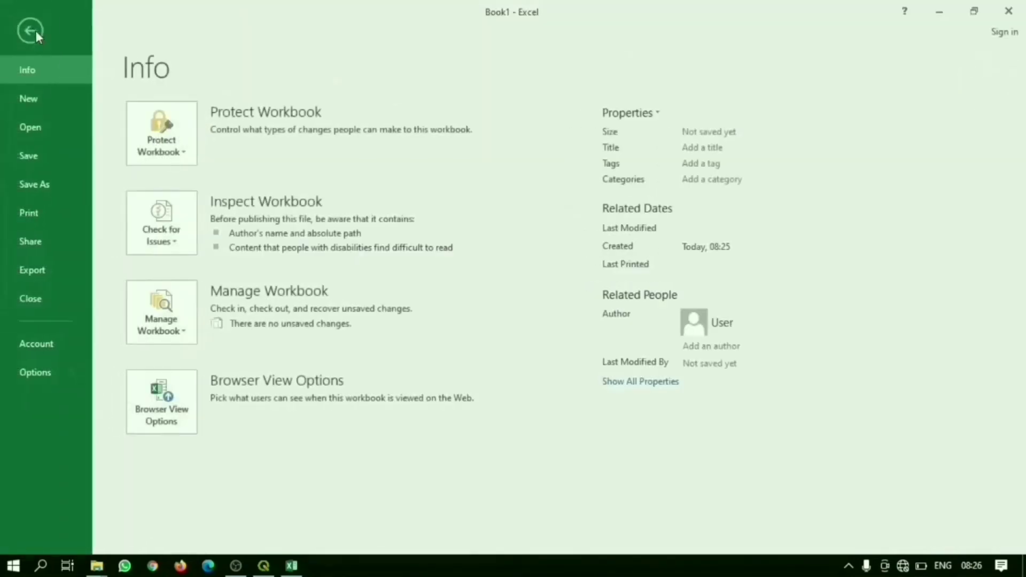
pyautogui.click(59, 190)
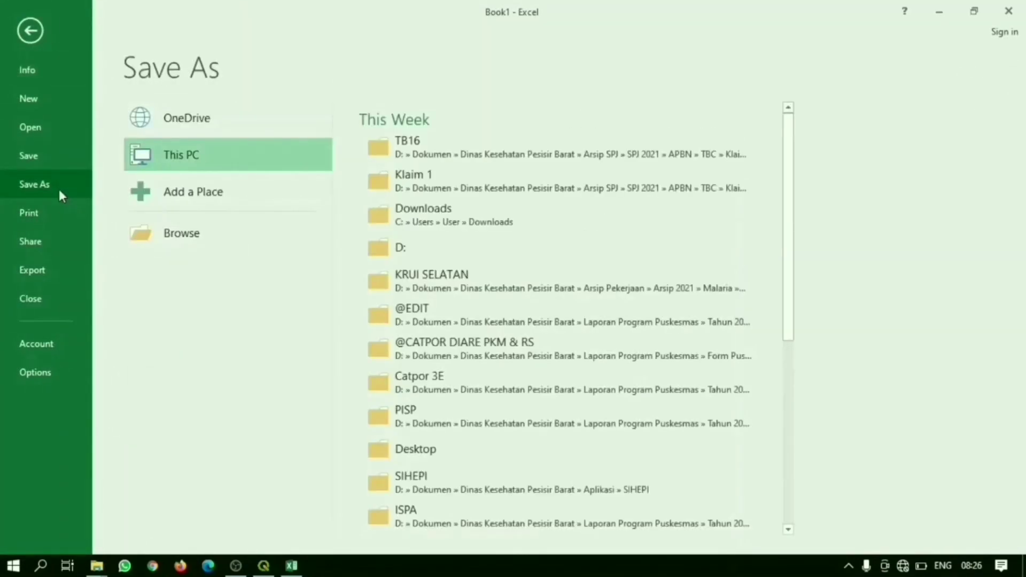
pyautogui.click(179, 233)
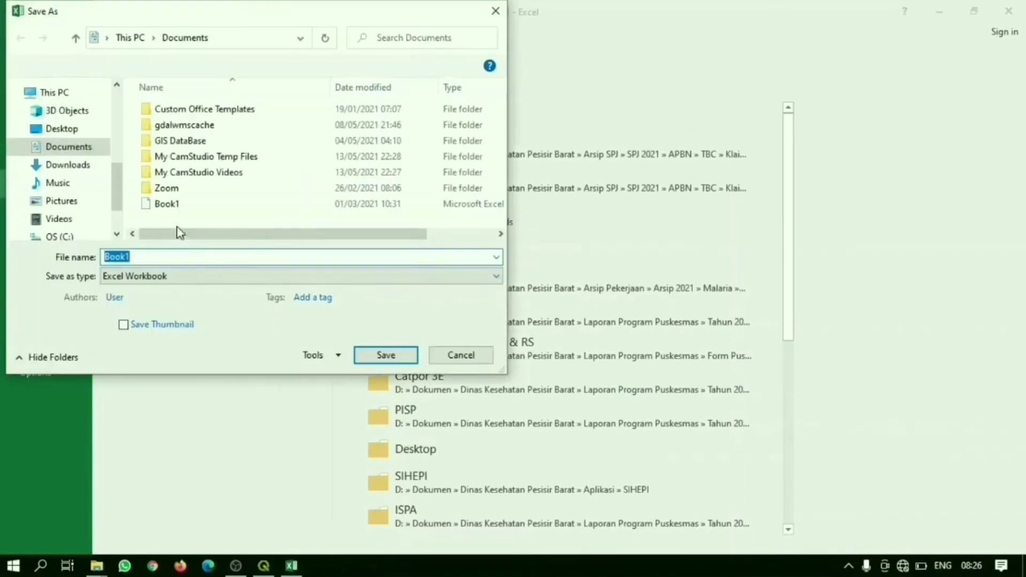
pyautogui.scroll(-1, 113, 200)
pyautogui.scroll(2, 96, 187)
pyautogui.click(85, 179)
pyautogui.doubleClick(117, 257)
pyautogui.write('HABITAT LOKASI')
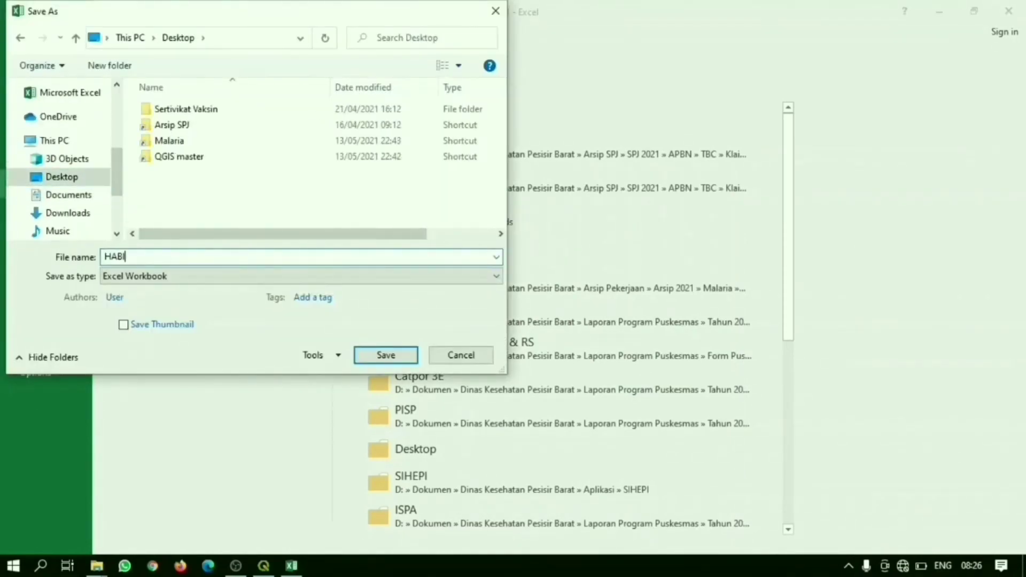
# Step: Save the file as CSV (Comma delimited), keep using that format, and close Excel
pyautogui.click(166, 276)
pyautogui.click(155, 176)
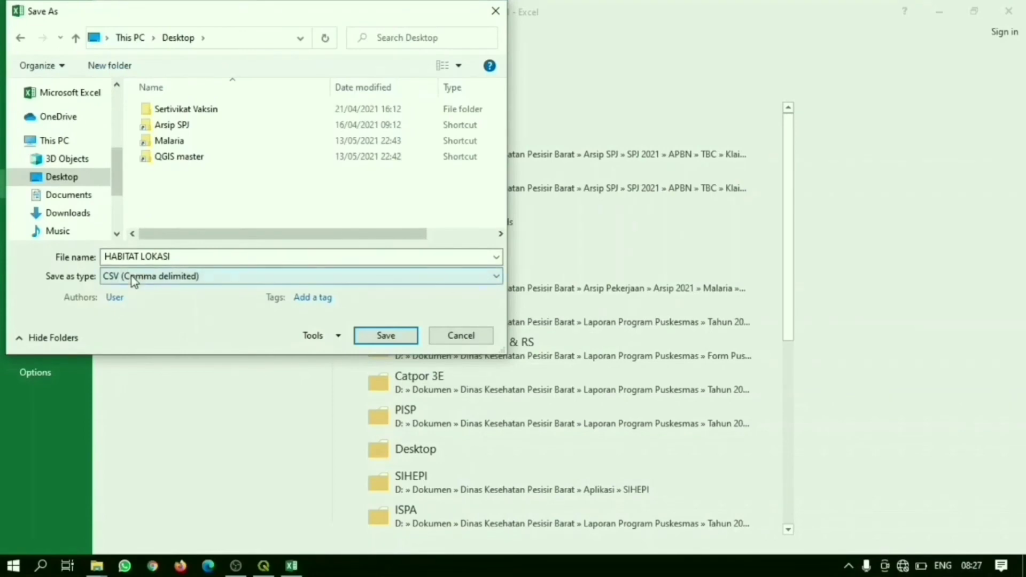
pyautogui.click(381, 338)
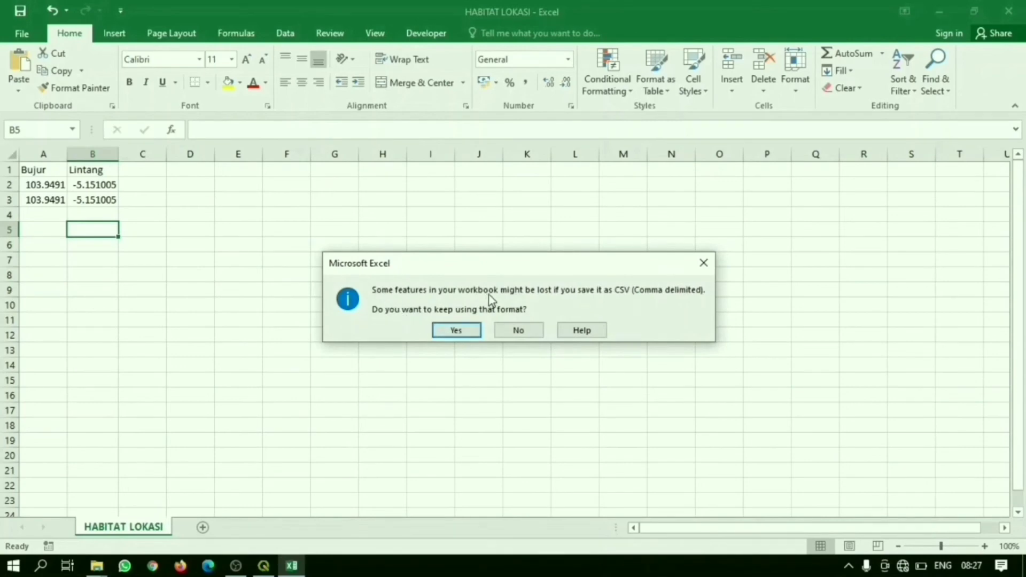
pyautogui.click(450, 335)
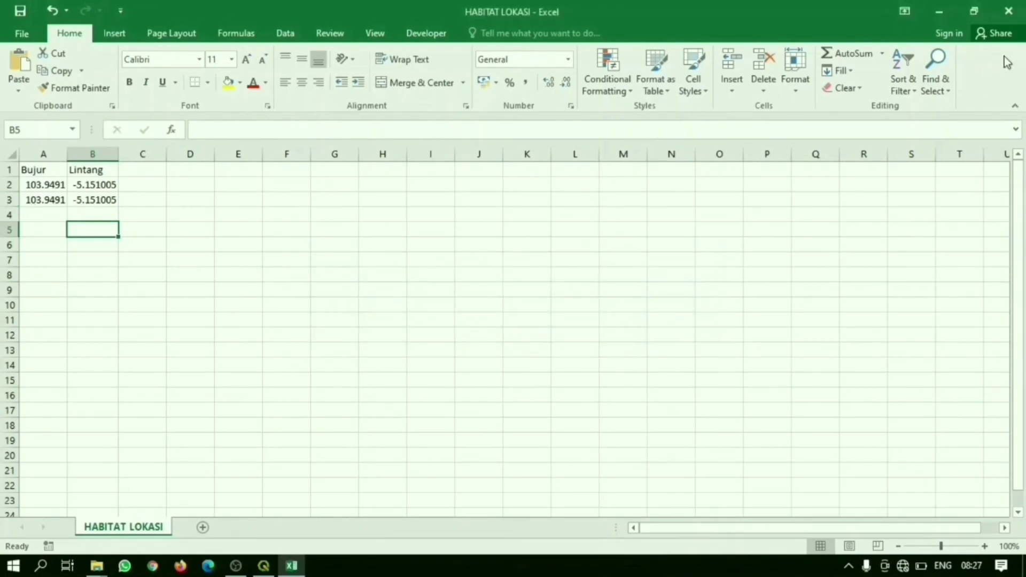
pyautogui.click(1009, 11)
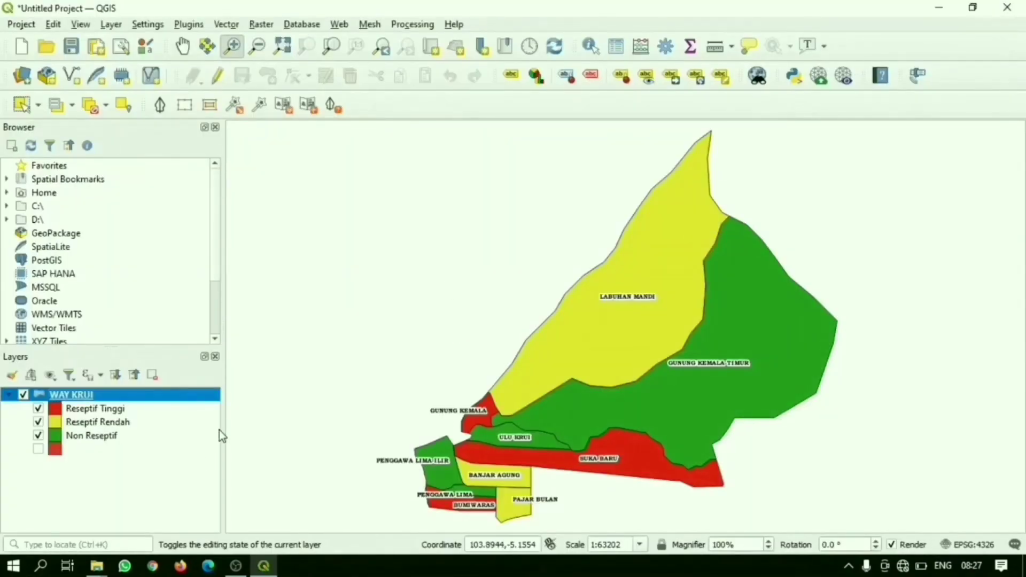
# Step: Start adding a delimited text layer and load HABITAT LOKASI.csv from the Desktop folder as its source
pyautogui.click(110, 25)
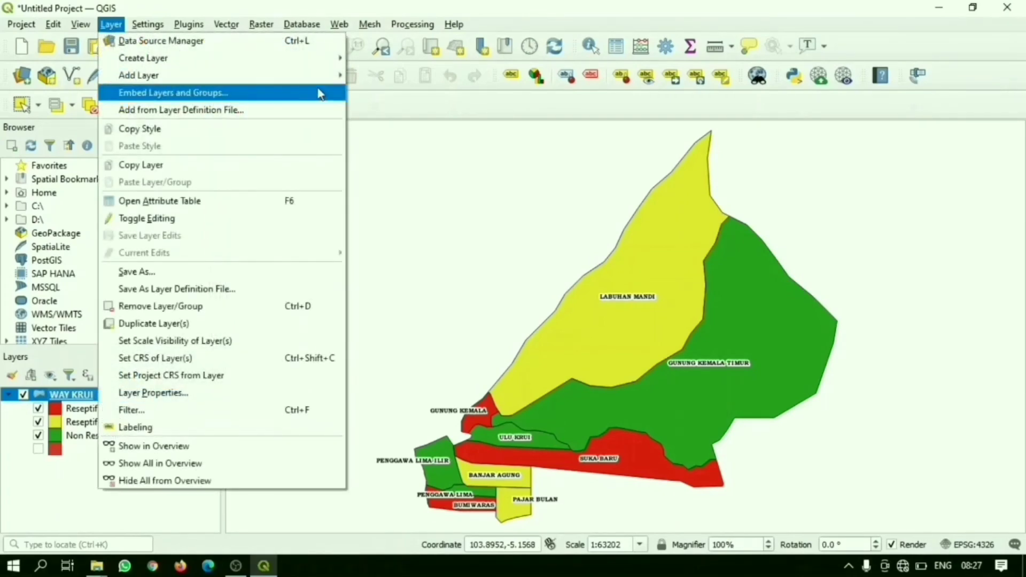
pyautogui.moveTo(339, 81)
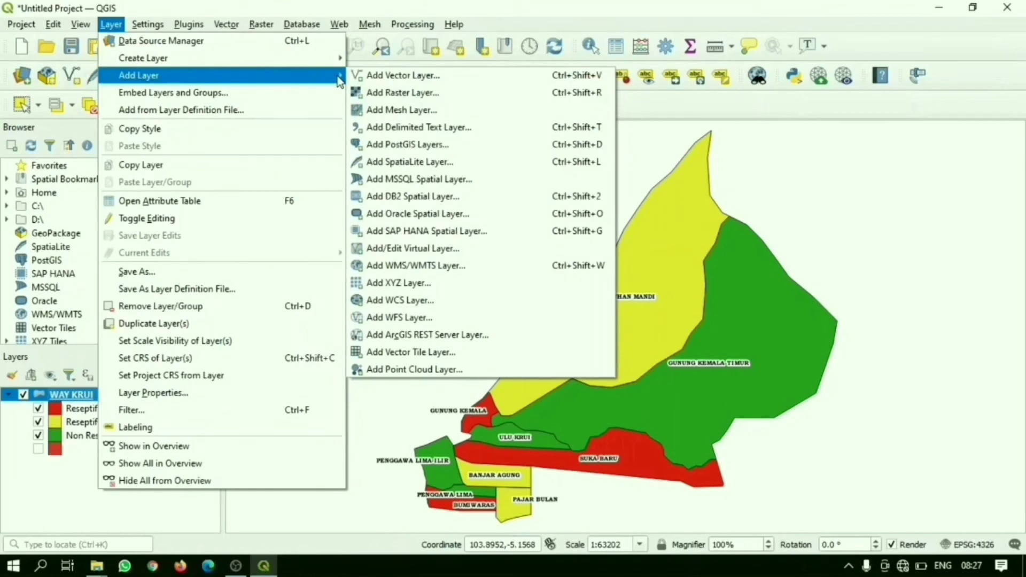
pyautogui.click(399, 130)
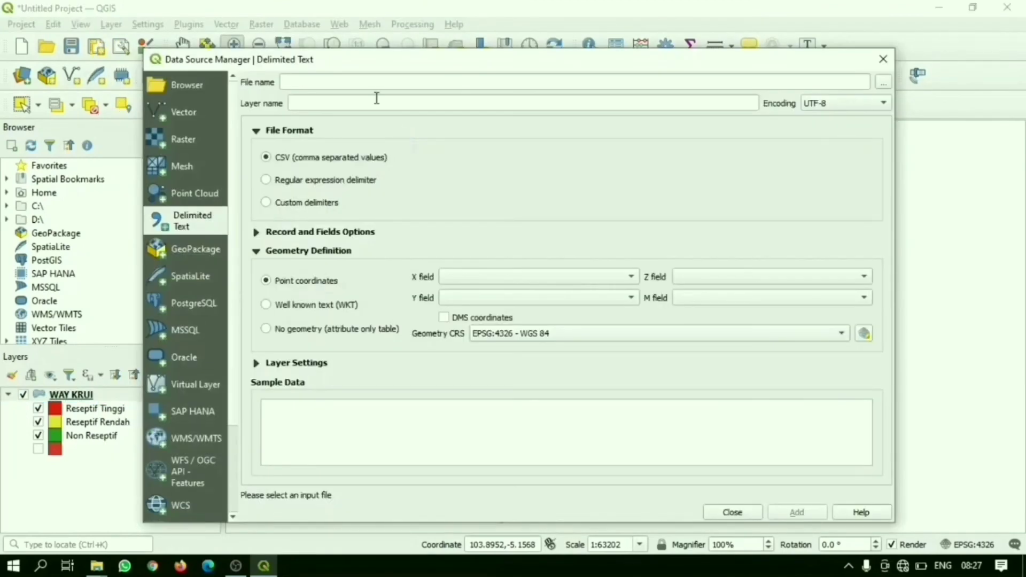
pyautogui.click(883, 82)
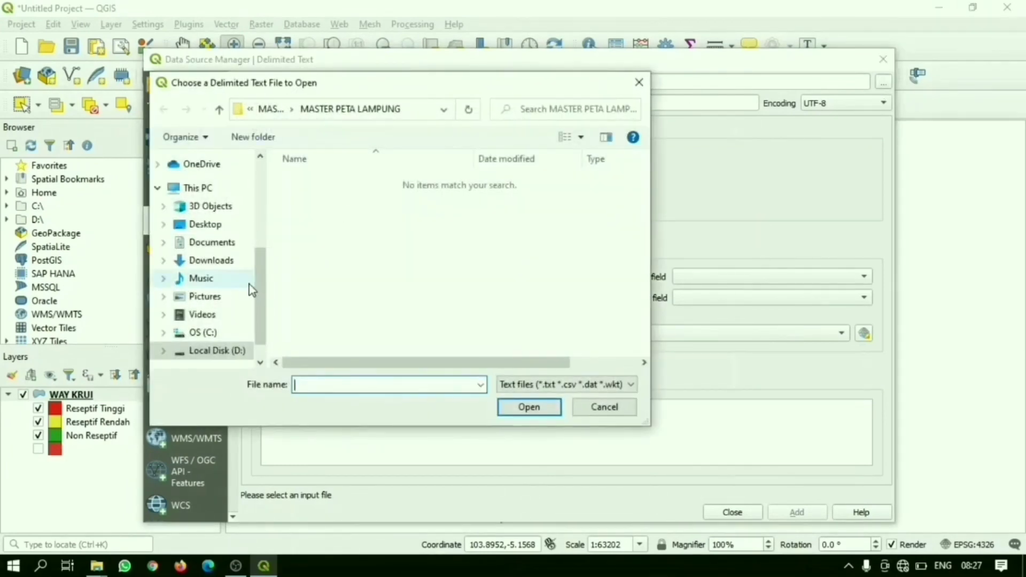
pyautogui.click(214, 226)
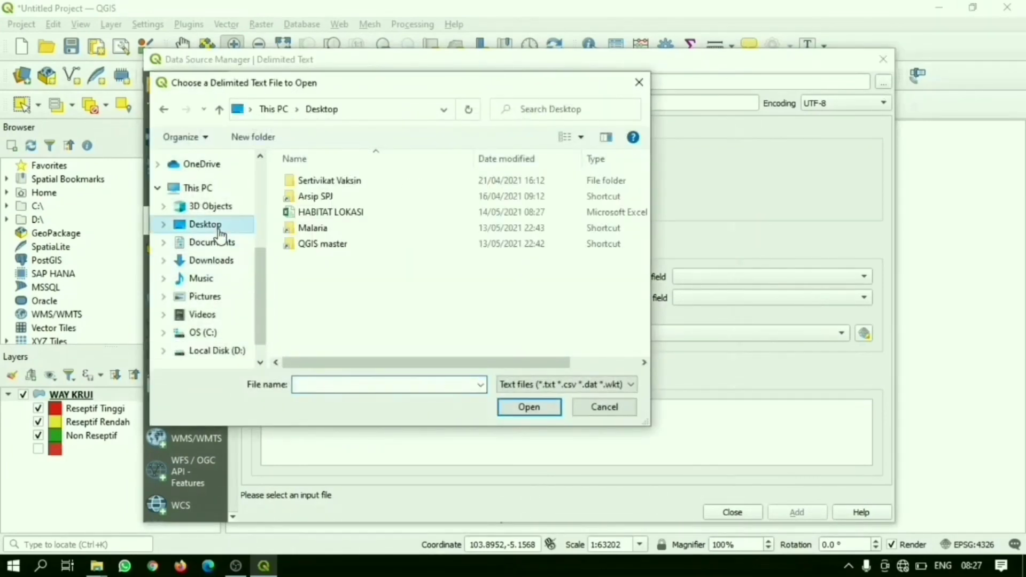
pyautogui.doubleClick(341, 213)
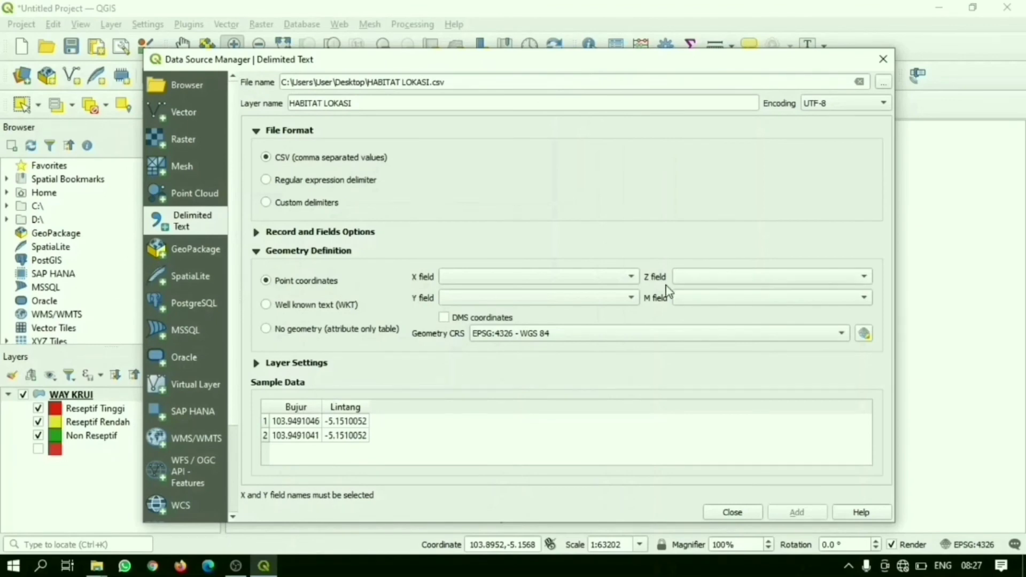
# Step: Set Bujur as the X field and Lintang as the Y field, add the layer, and close the data source dialog
pyautogui.click(631, 277)
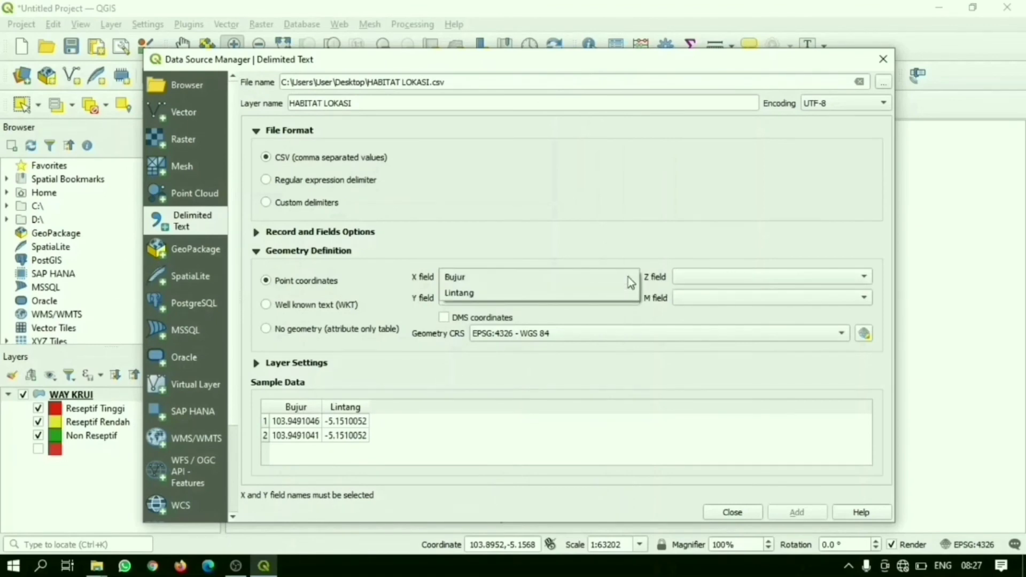
pyautogui.click(447, 277)
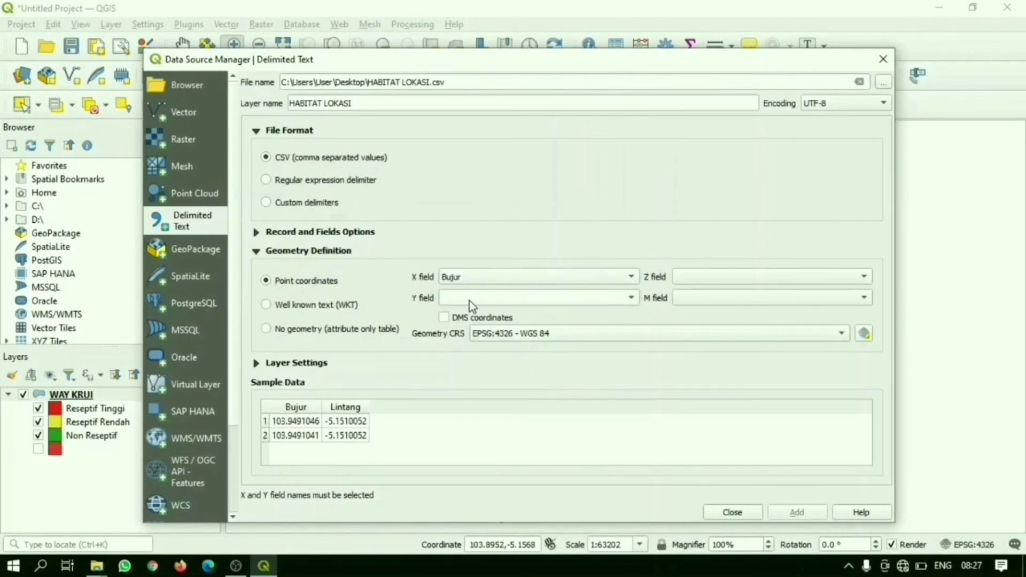
pyautogui.click(469, 301)
pyautogui.click(469, 315)
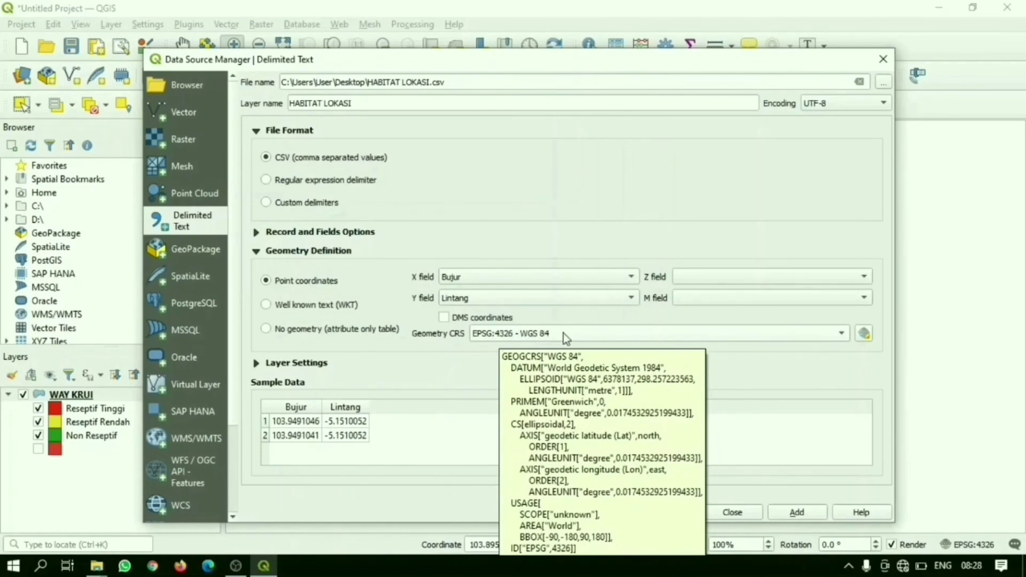
pyautogui.click(796, 516)
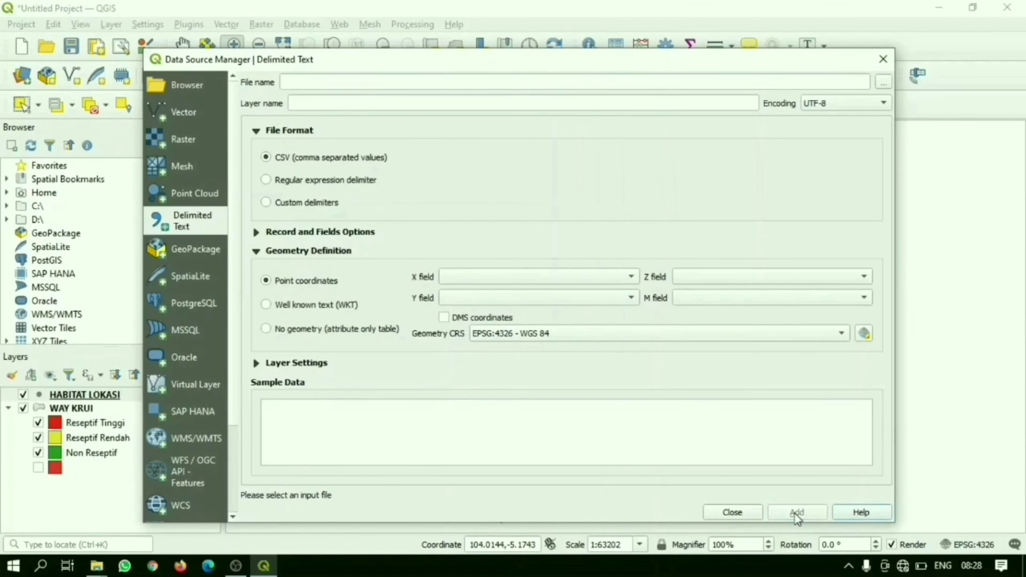
pyautogui.click(753, 518)
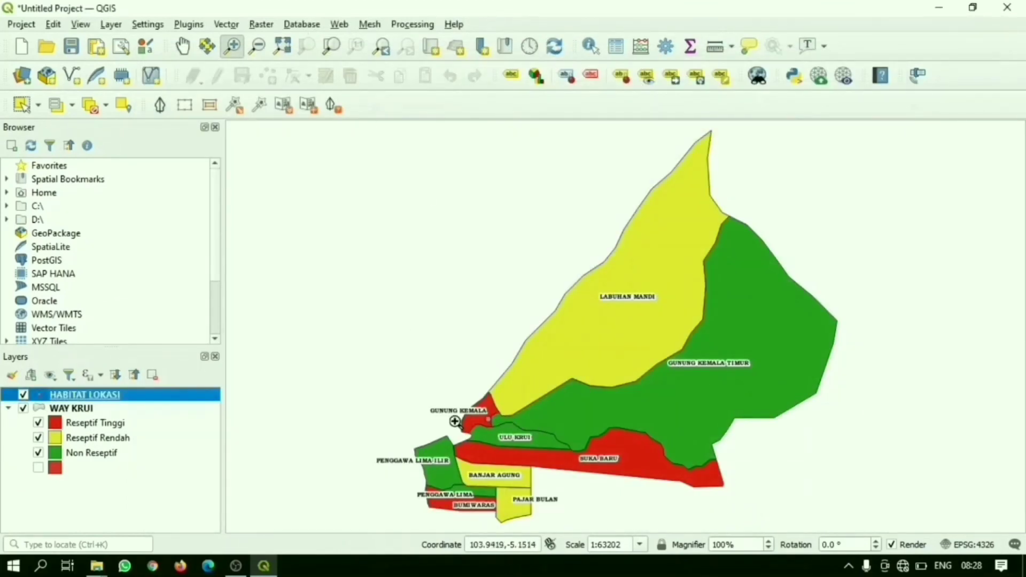
# Step: Examine the habitat point's location in Gunung Kemala, up close and with the WAY KRUI layer temporarily hidden, ending at full extent
pyautogui.moveTo(462, 404); pyautogui.dragTo(523, 442)
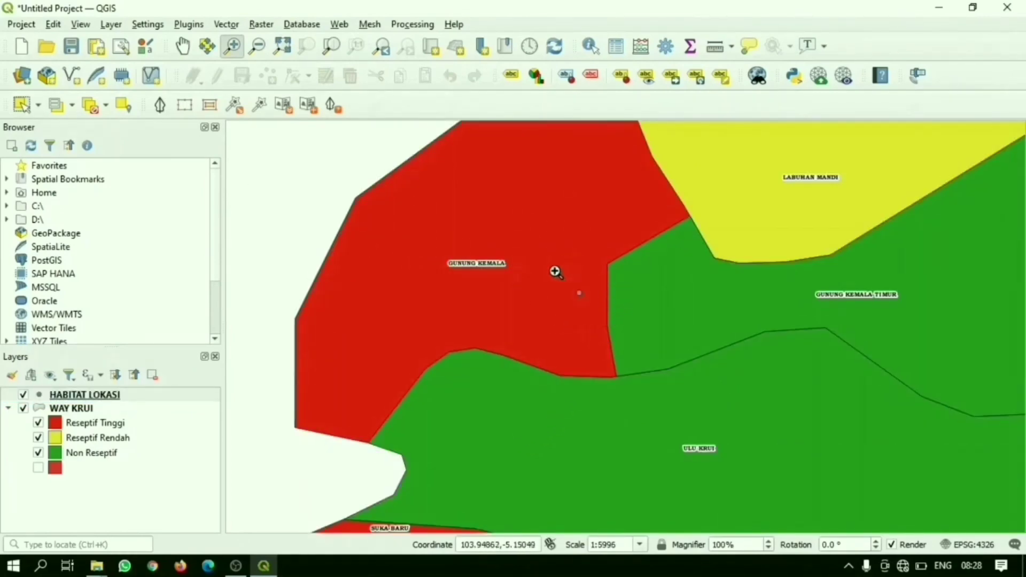
pyautogui.moveTo(548, 262); pyautogui.dragTo(619, 334)
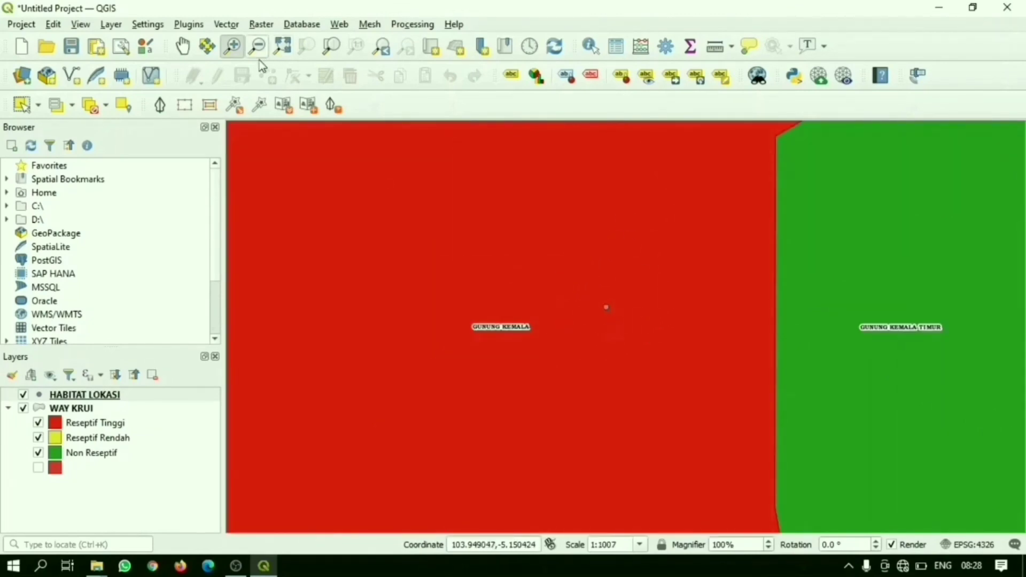
pyautogui.click(279, 56)
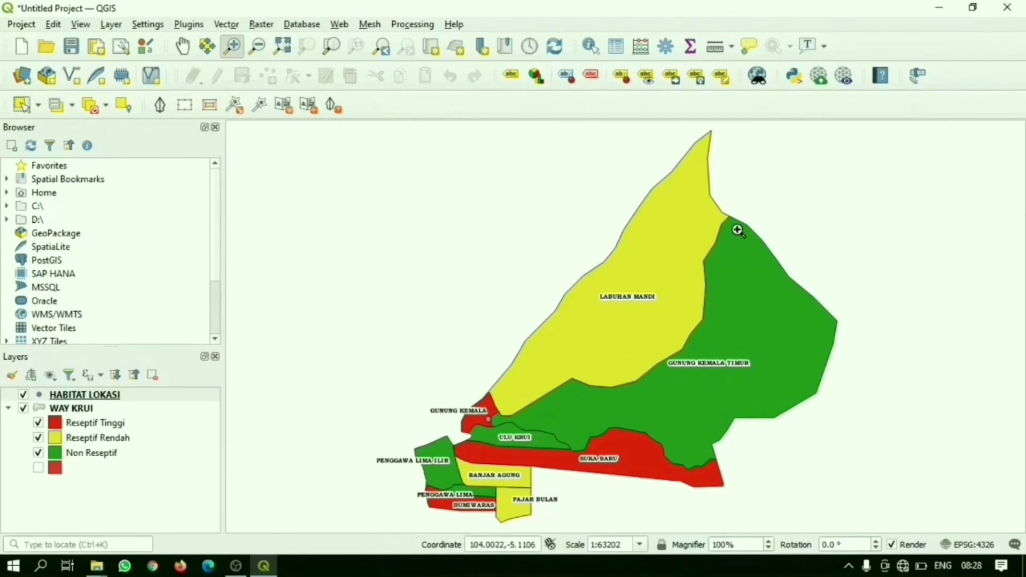
pyautogui.click(22, 410)
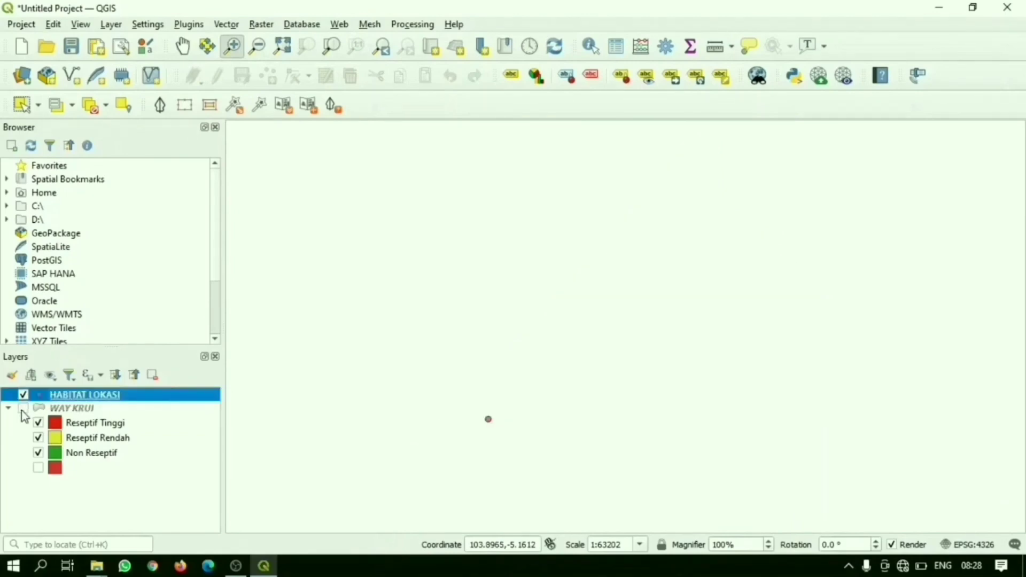
pyautogui.scroll(-2, 470, 381)
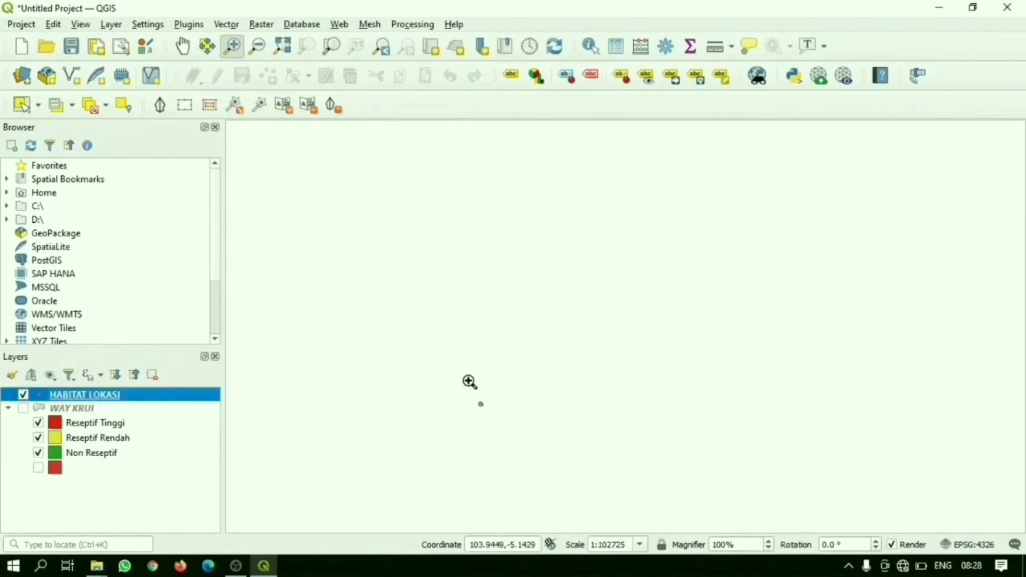
pyautogui.click(23, 410)
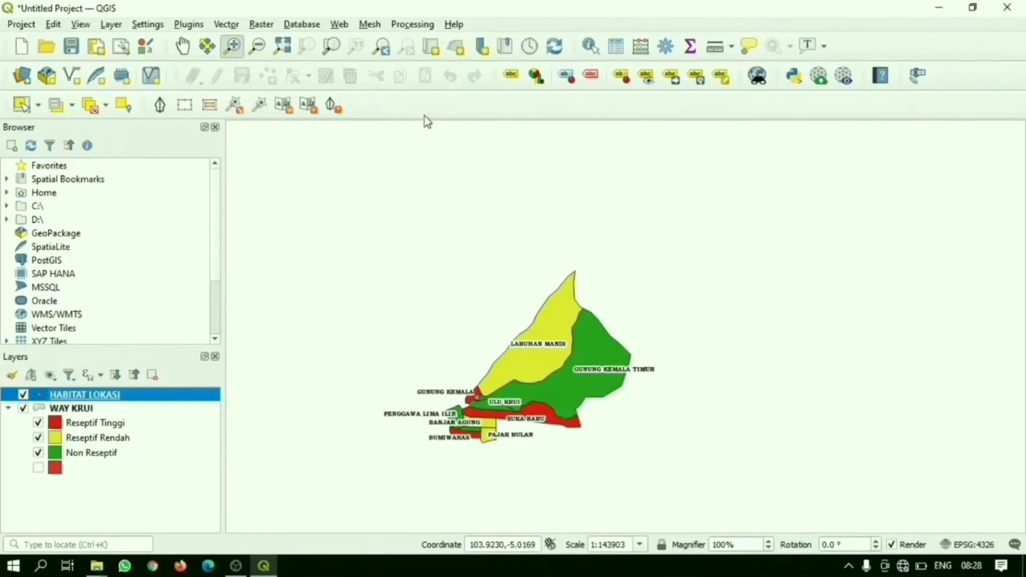
pyautogui.click(282, 46)
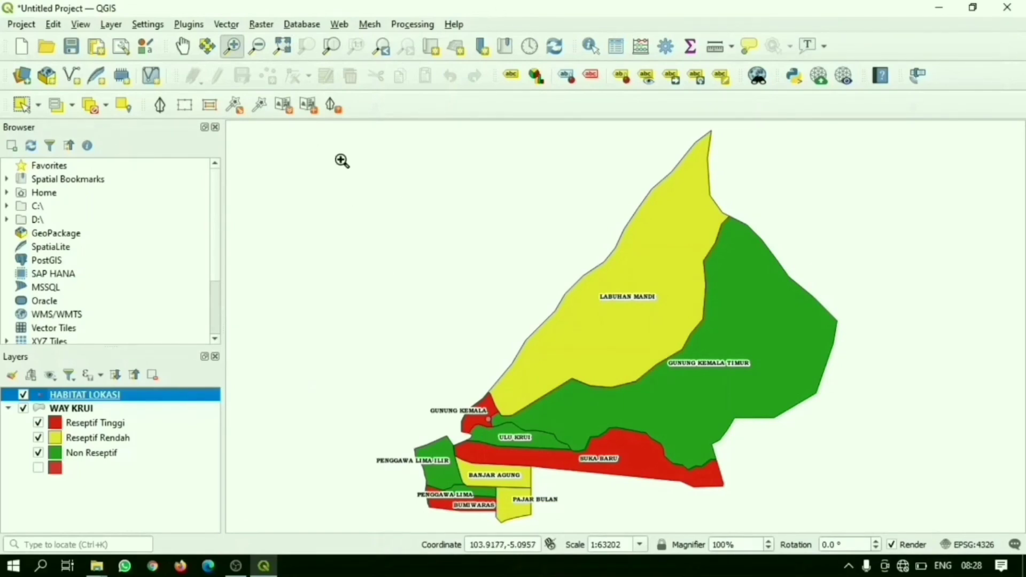
# Step: Create a print layout titled WAY KRUI RESEPTIF and add a map covering nearly the whole page
pyautogui.click(30, 25)
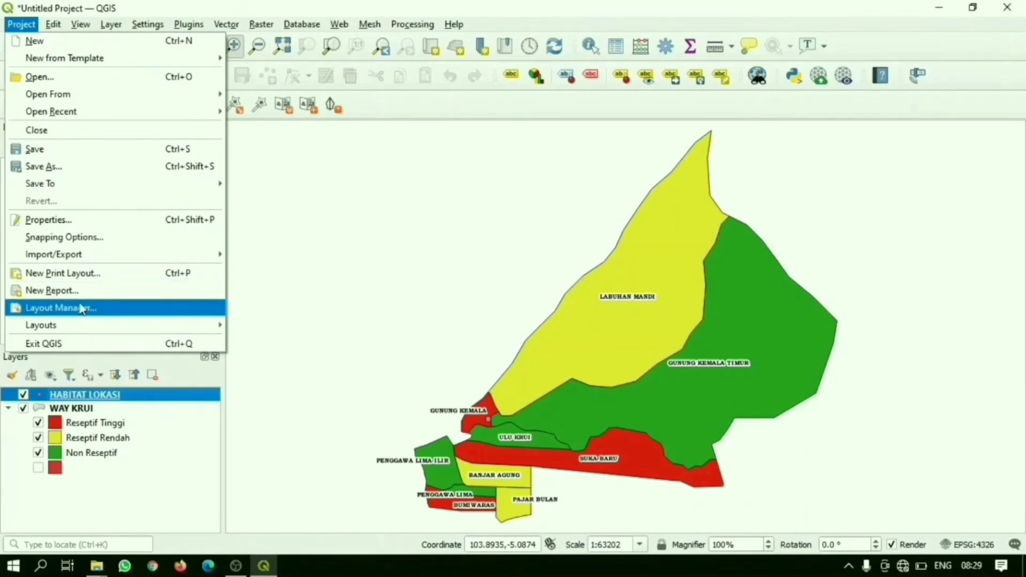
pyautogui.click(85, 274)
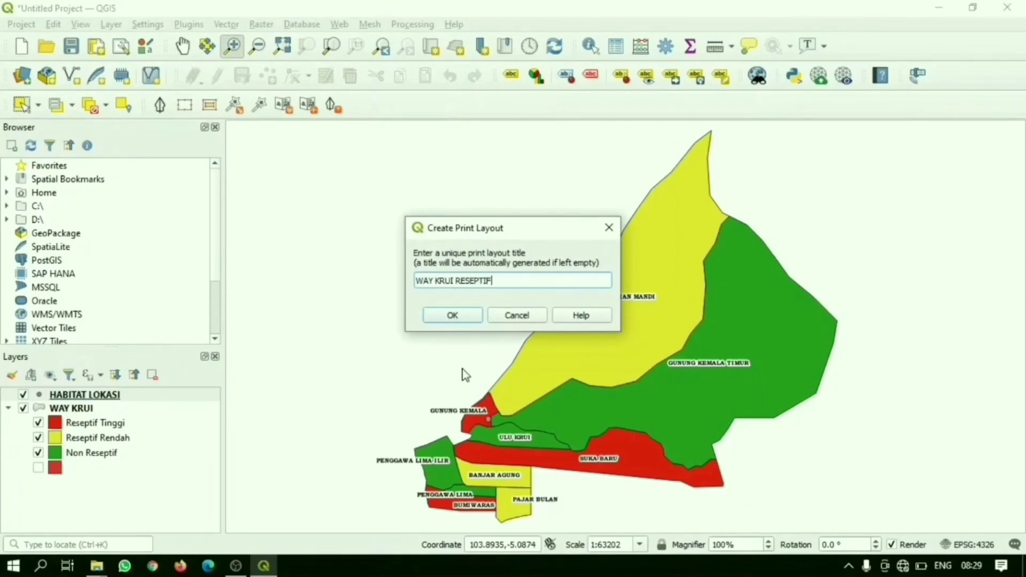
pyautogui.click(453, 315)
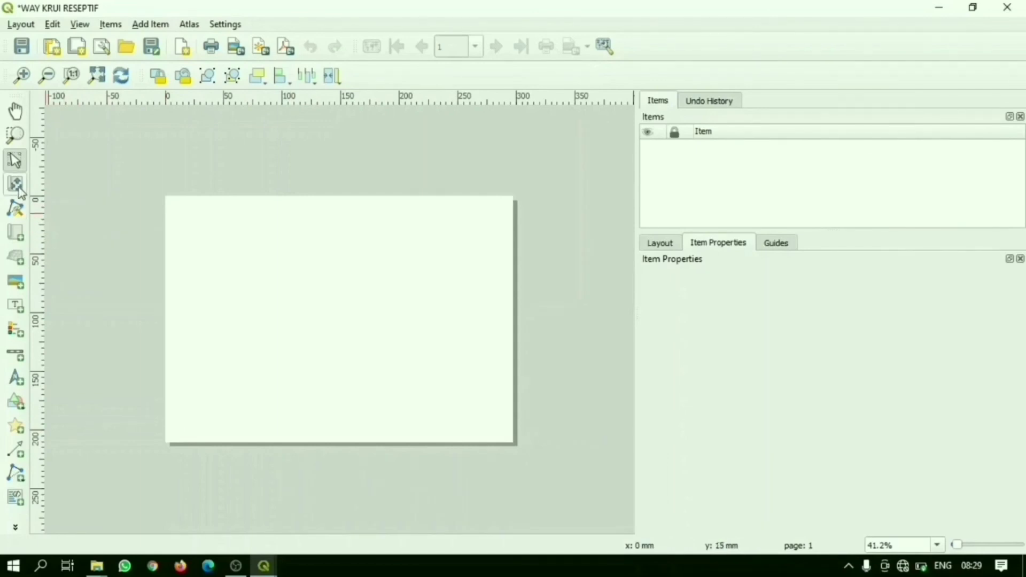
pyautogui.click(17, 231)
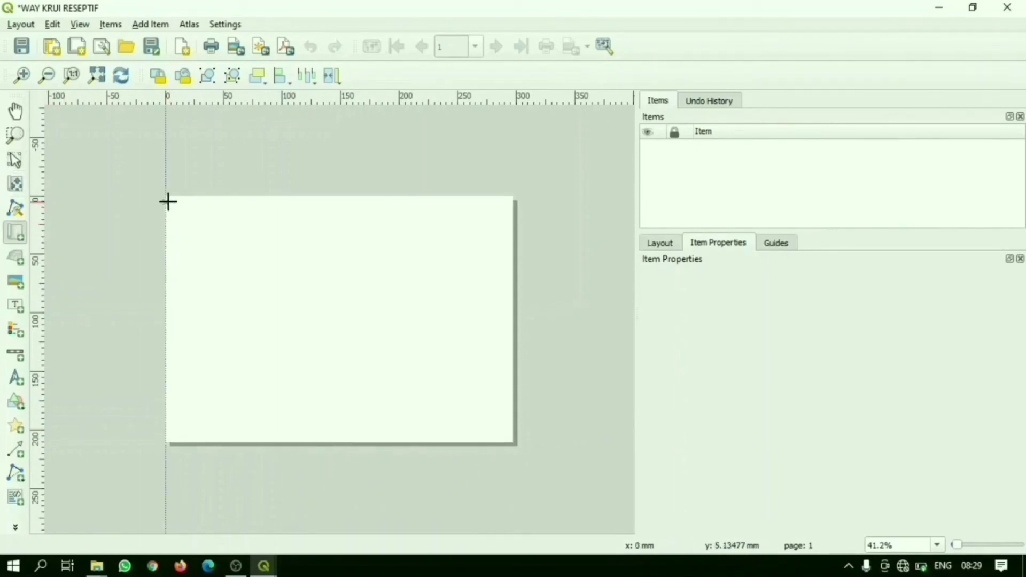
pyautogui.moveTo(168, 201); pyautogui.dragTo(512, 441)
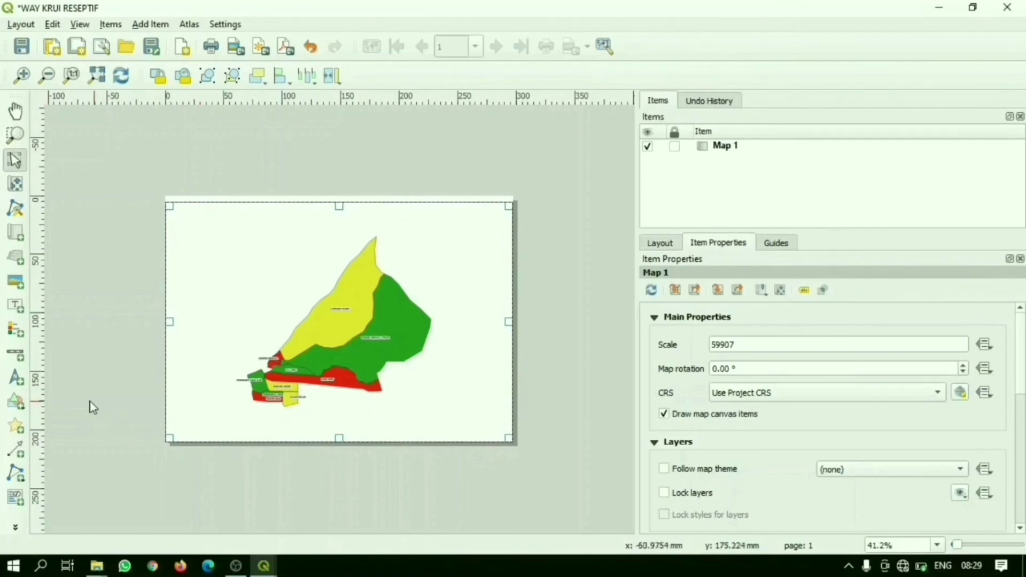
# Step: Add a legend in the empty area left of the mapped villages and select its unnamed red entry under WAY KRUI
pyautogui.click(22, 337)
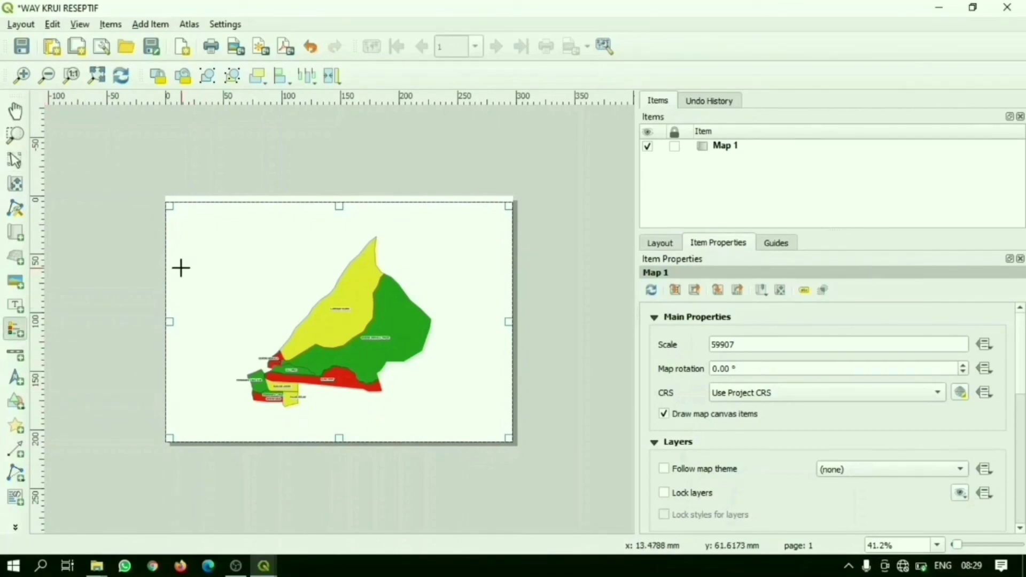
pyautogui.moveTo(181, 268); pyautogui.dragTo(235, 332)
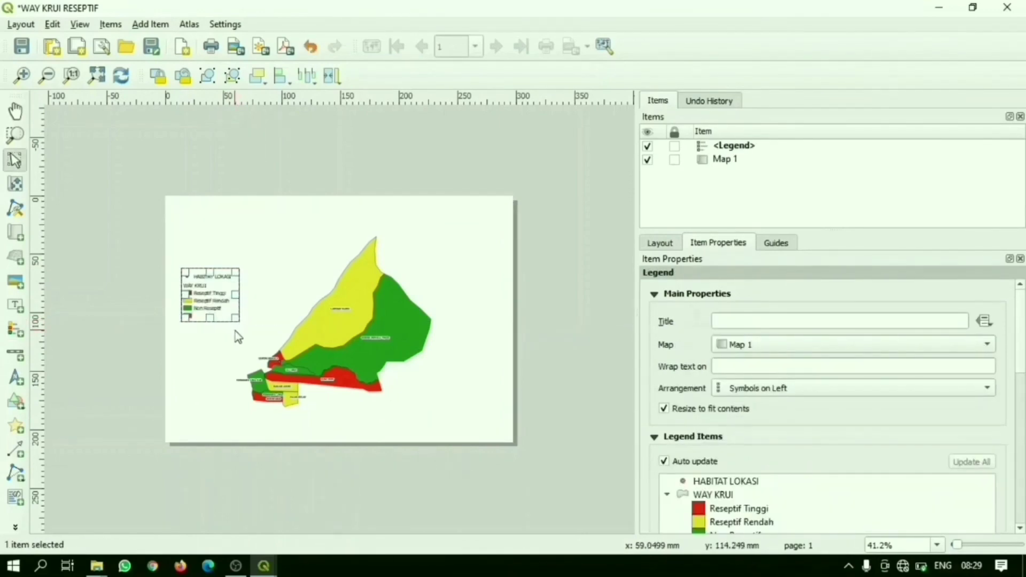
pyautogui.scroll(3, 235, 332)
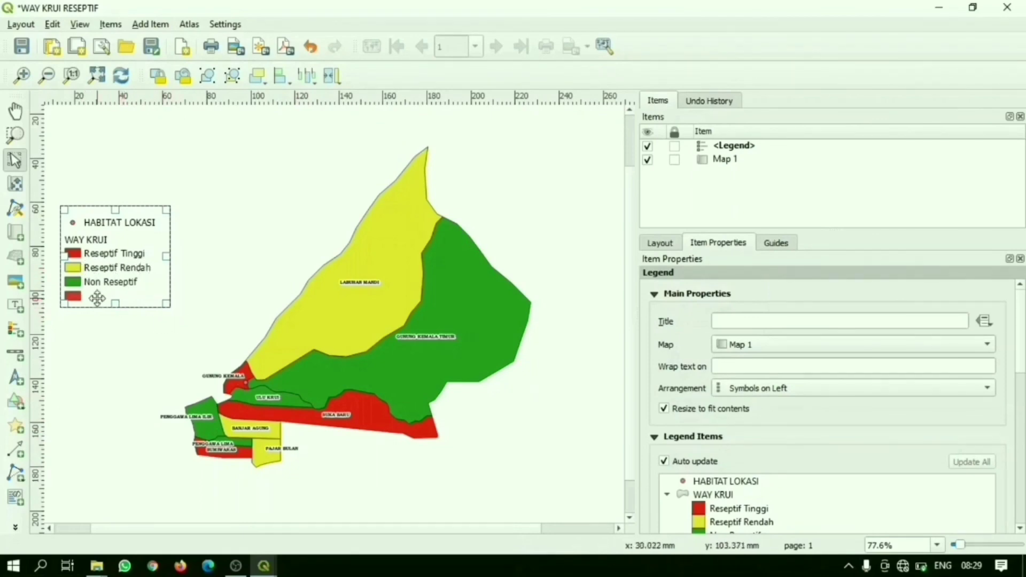
pyautogui.scroll(-4, 374, 249)
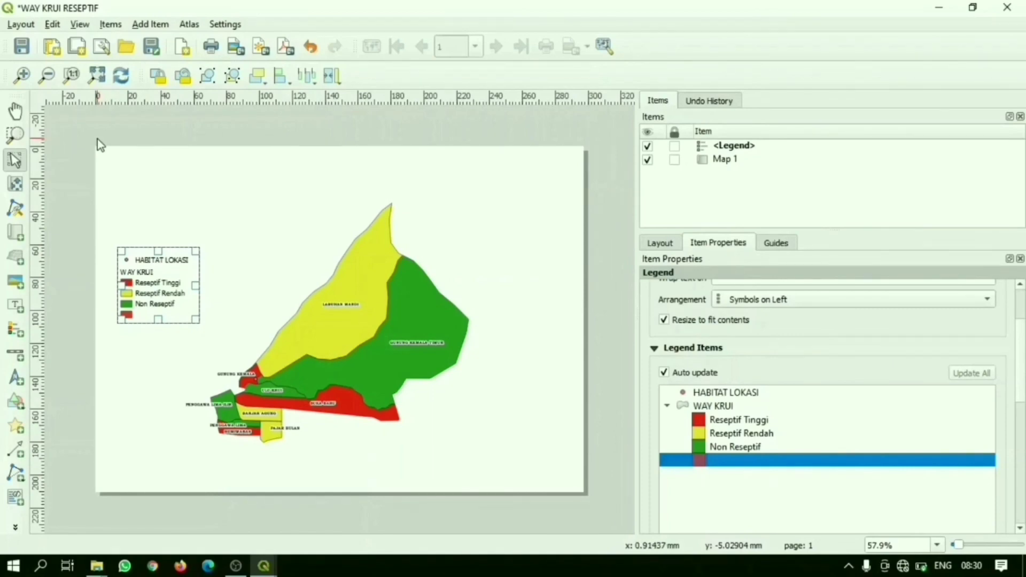
# Step: Add a 54.557 by 56.483 mm text label above the legend, near the page's upper-left corner, and extend its top edge slightly upward
pyautogui.click(24, 303)
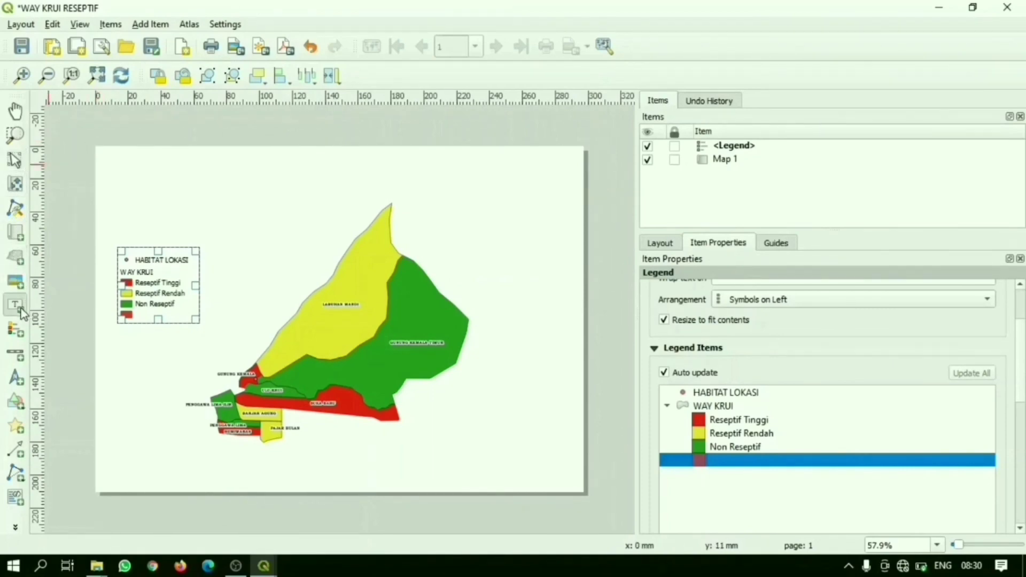
pyautogui.click(113, 169)
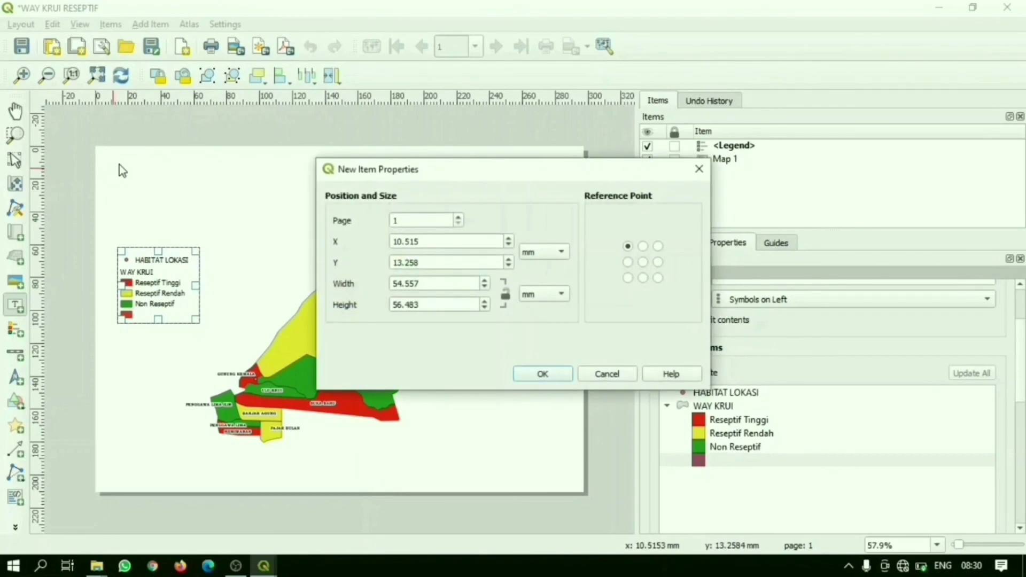
pyautogui.click(562, 373)
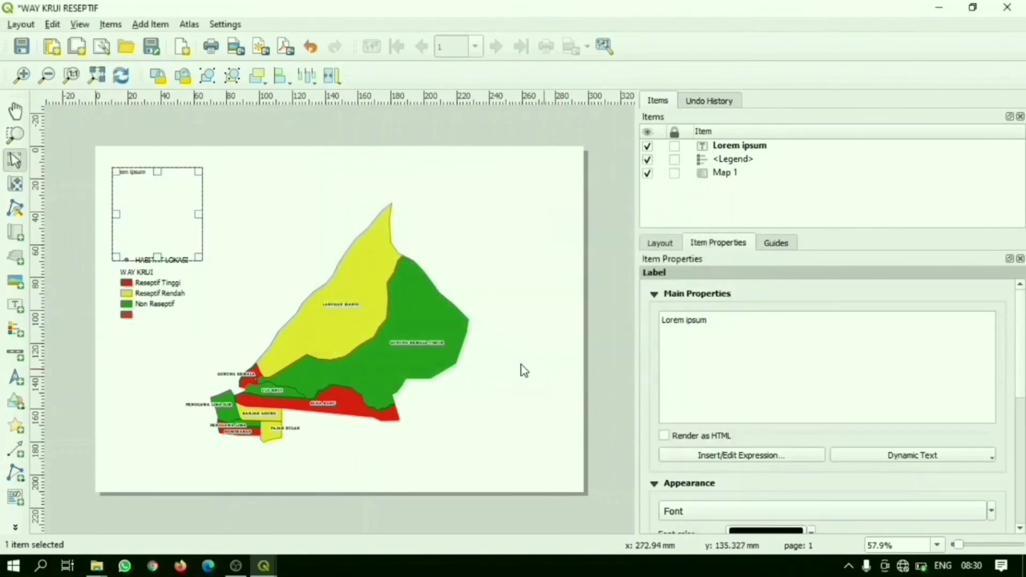
pyautogui.moveTo(152, 170); pyautogui.dragTo(105, 164)
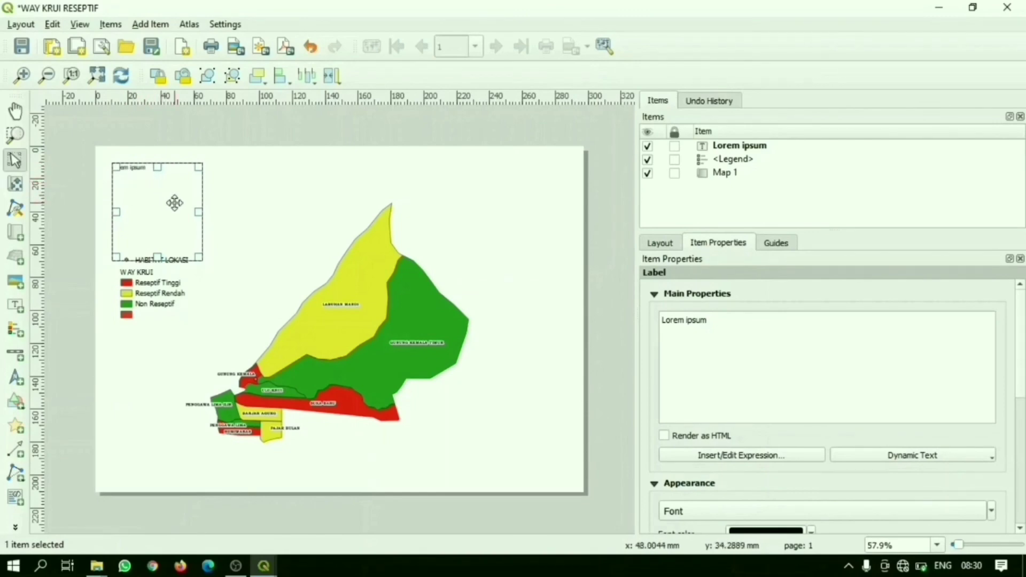
# Step: Replace the label's placeholder text with PETA RESEPTIF KECAMATAN WAY KRUI and, on a second line, KABUPATEN PESISIR BARAT
pyautogui.moveTo(723, 325); pyautogui.dragTo(637, 320)
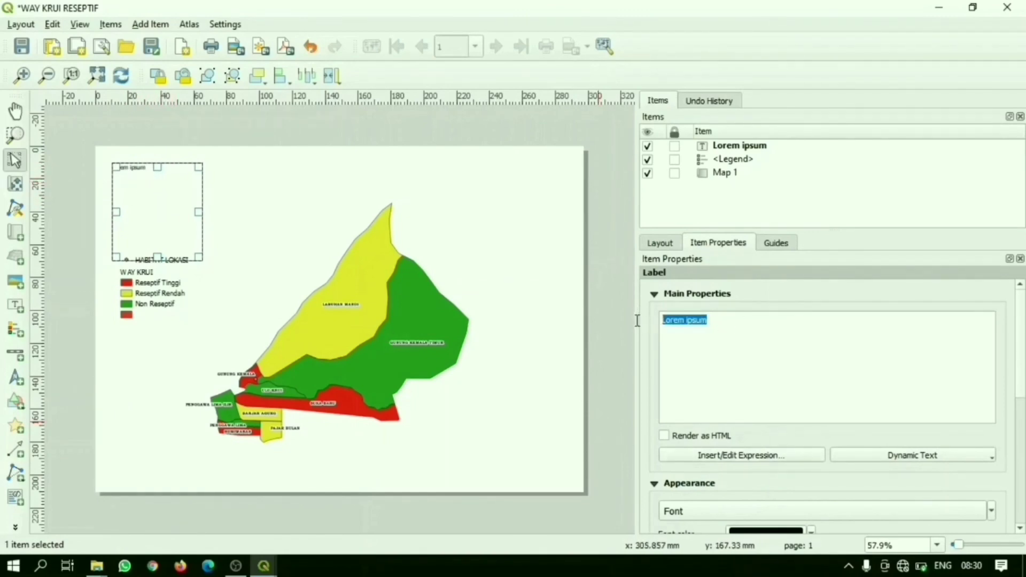
pyautogui.write('PET')
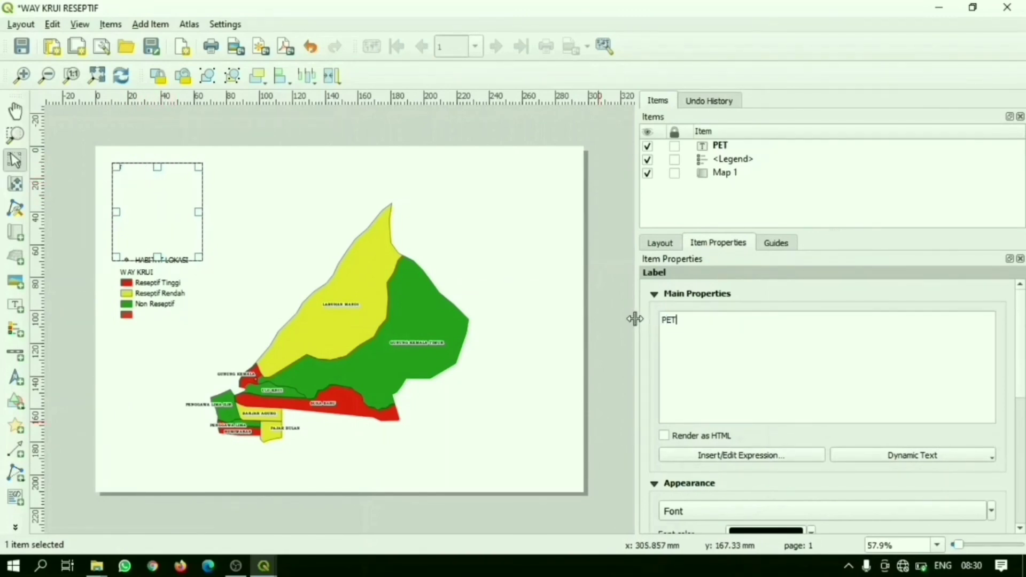
pyautogui.write('A RESEPT')
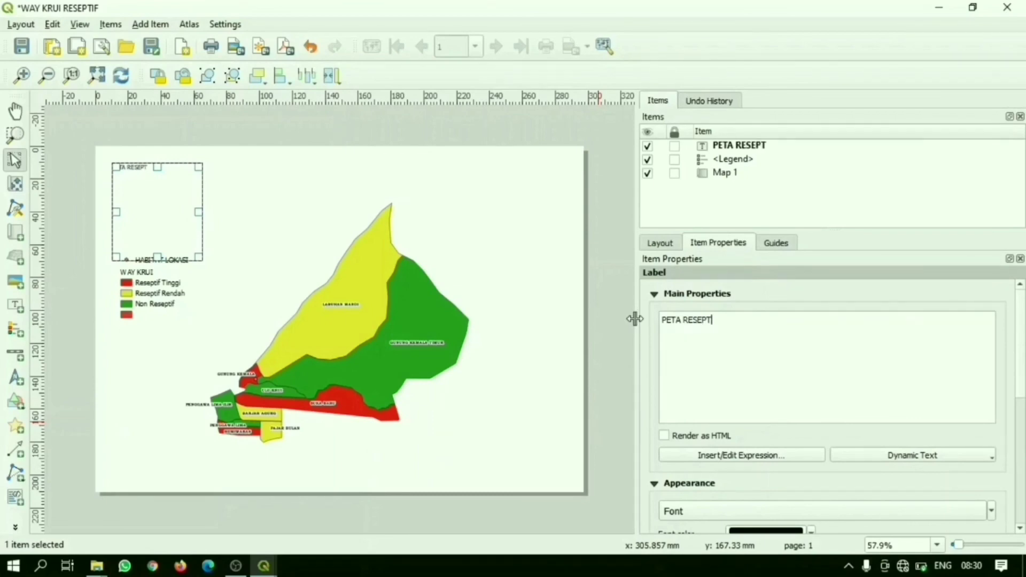
pyautogui.write('IF KECAMATAN WAY KRUI')
pyautogui.press('Return')
pyautogui.write('KABUPATEN PESISIR BARAT')
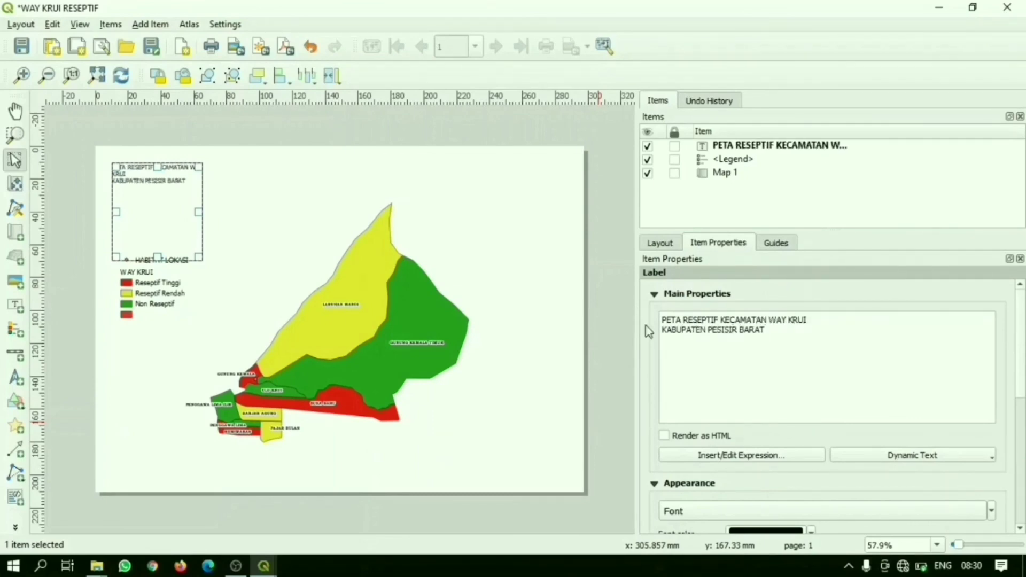
# Step: Format the title label's text in a larger Bookman Old Style Bold font
pyautogui.scroll(-2, 808, 415)
pyautogui.click(809, 414)
pyautogui.click(533, 195)
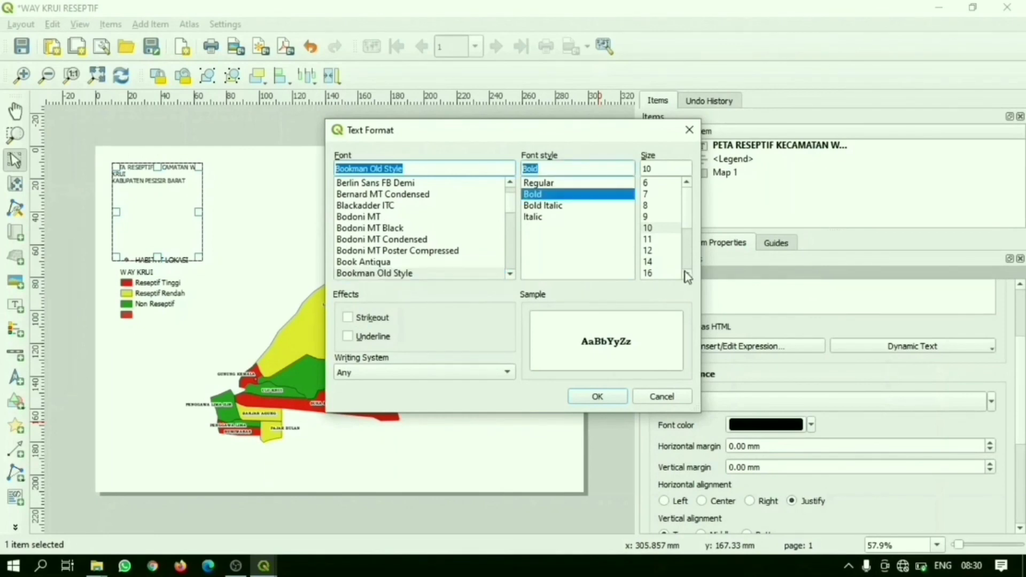
pyautogui.click(687, 274)
pyautogui.click(648, 262)
pyautogui.click(598, 397)
# Step: Reshape the title label into a wide, shallow band across the head of the page, with text aligned Center horizontally and Middle vertically
pyautogui.moveTo(198, 213); pyautogui.dragTo(522, 212)
pyautogui.moveTo(320, 257); pyautogui.dragTo(321, 208)
pyautogui.scroll(-1, 1008, 516)
pyautogui.click(702, 456)
pyautogui.click(702, 492)
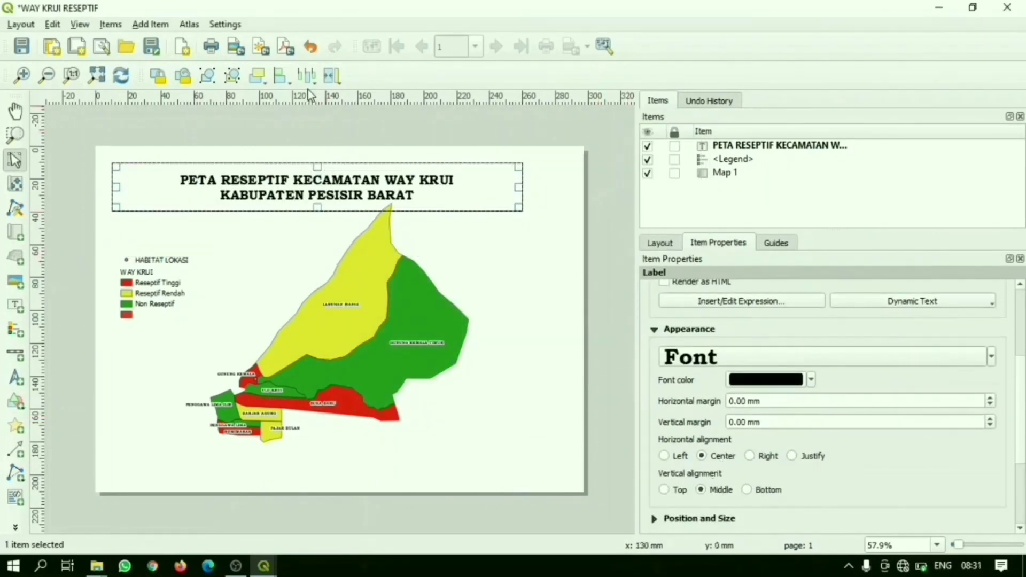
pyautogui.moveTo(519, 188); pyautogui.dragTo(574, 188)
pyautogui.click(441, 264)
pyautogui.click(596, 160)
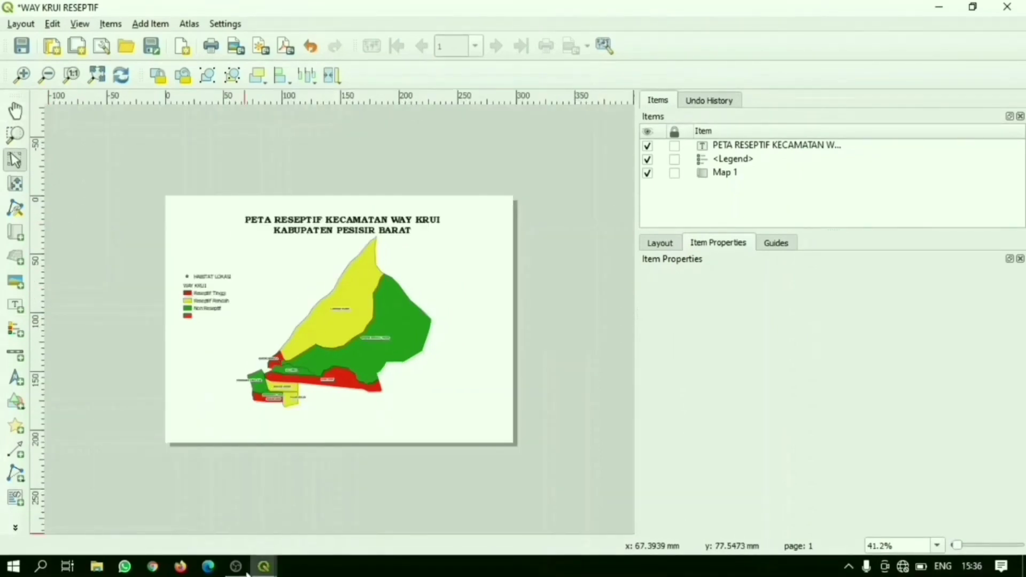
# Step: Add a scale bar in the empty area near the page's lower-right corner
pyautogui.click(21, 354)
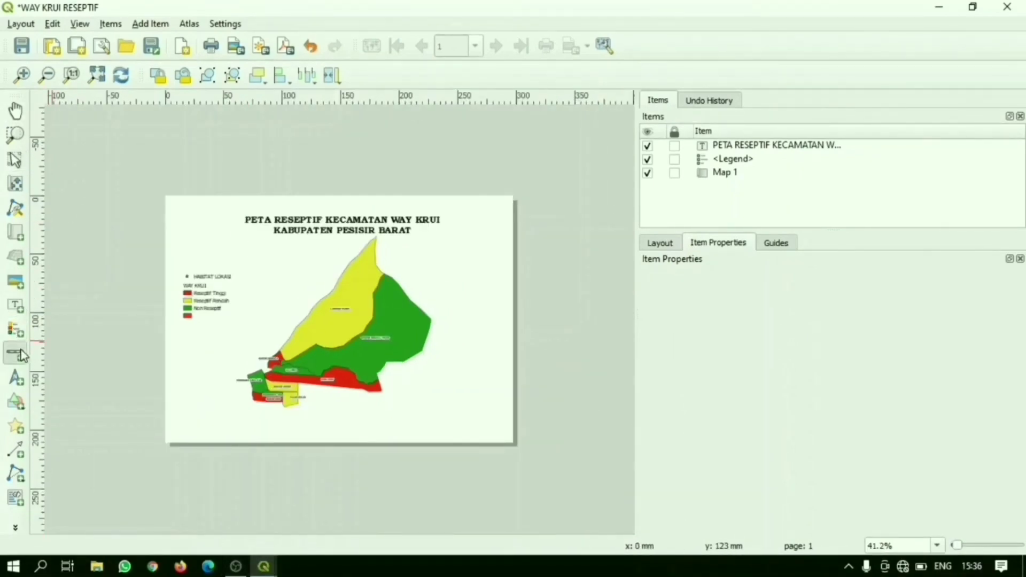
pyautogui.moveTo(431, 410); pyautogui.dragTo(495, 422)
pyautogui.click(556, 358)
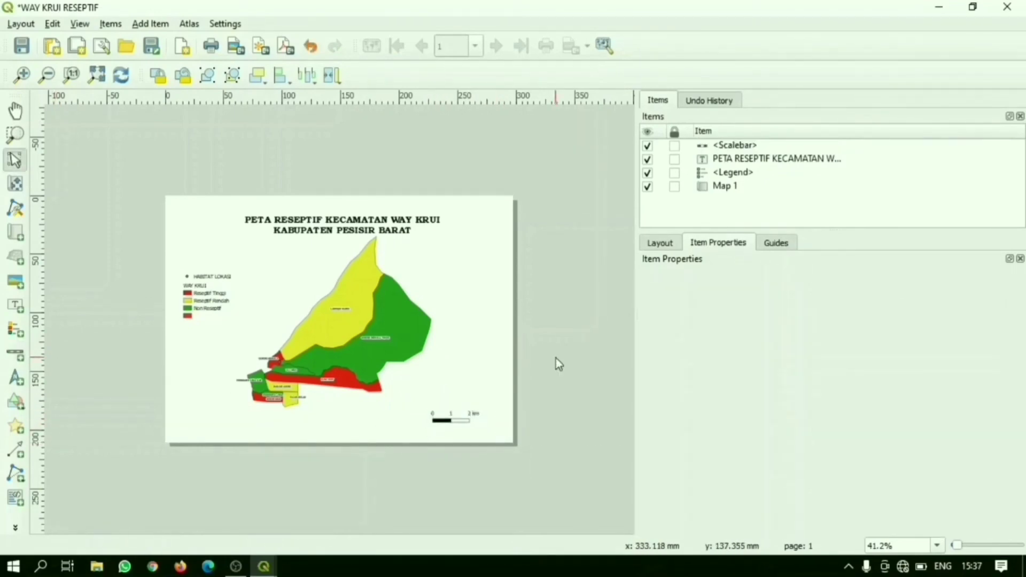
# Step: Add a north arrow just right of the scale bar, near the page's lower-right corner
pyautogui.click(17, 377)
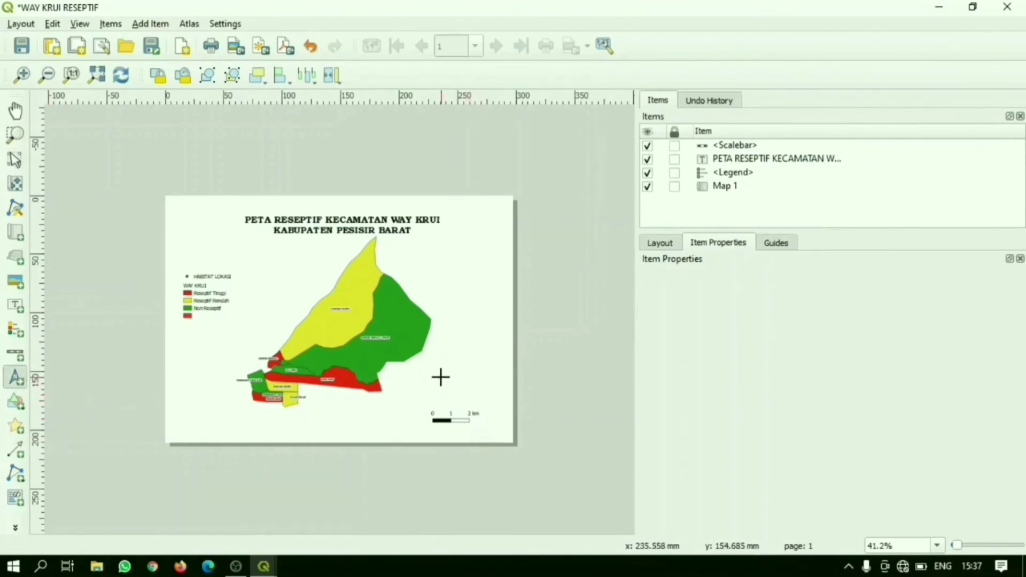
pyautogui.moveTo(480, 385); pyautogui.dragTo(505, 425)
pyautogui.click(476, 360)
pyautogui.click(585, 274)
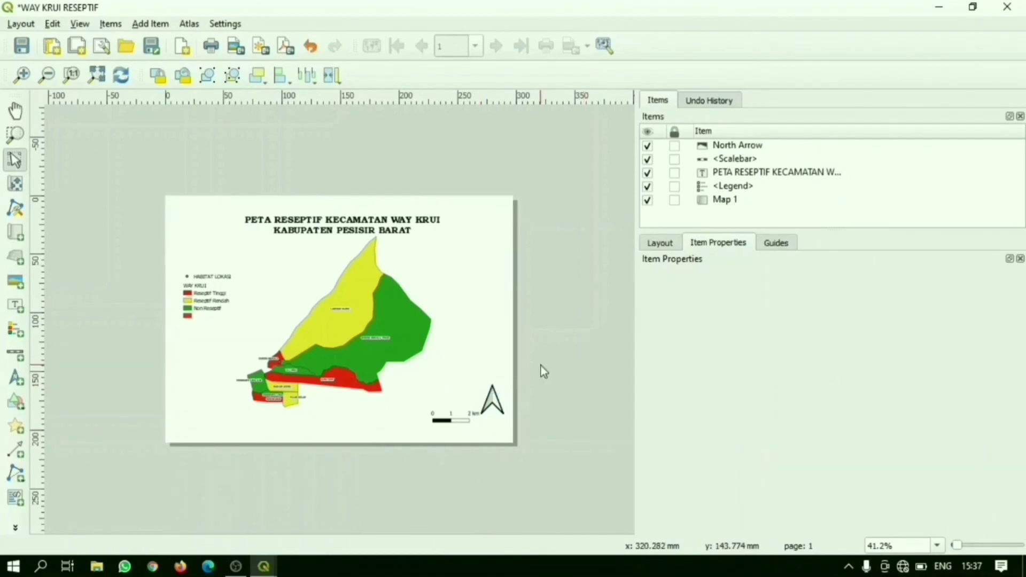
# Step: Export the layout as a PNG image named PETA WAY KRUI RESEPTIF to the Desktop, keeping the default export options
pyautogui.click(20, 24)
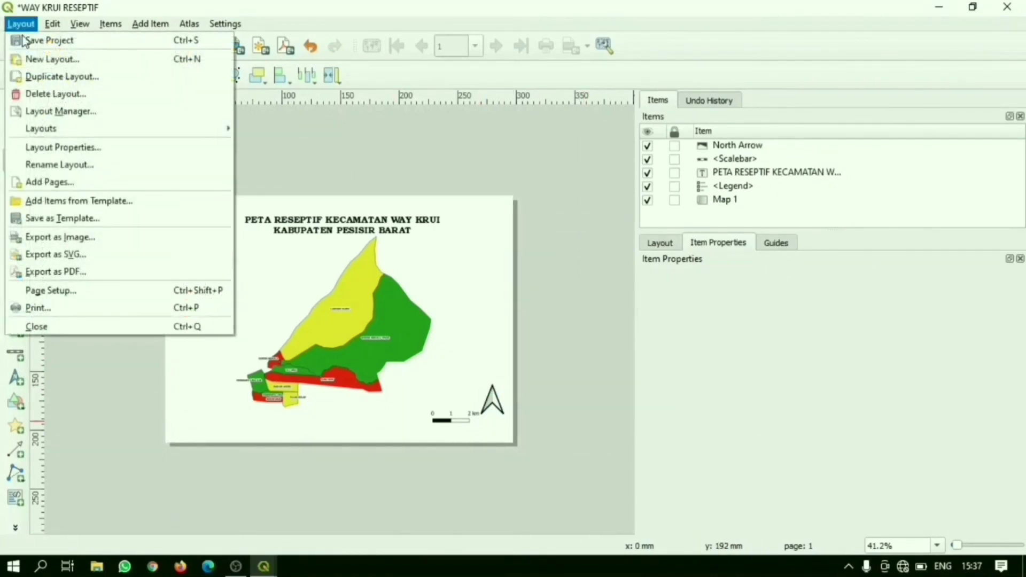
pyautogui.click(128, 243)
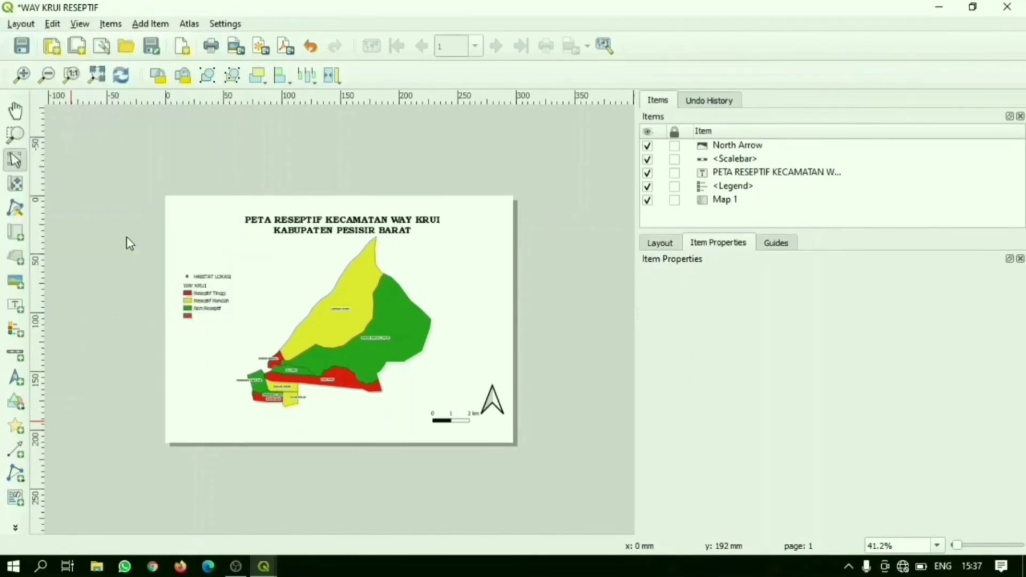
pyautogui.write('way')
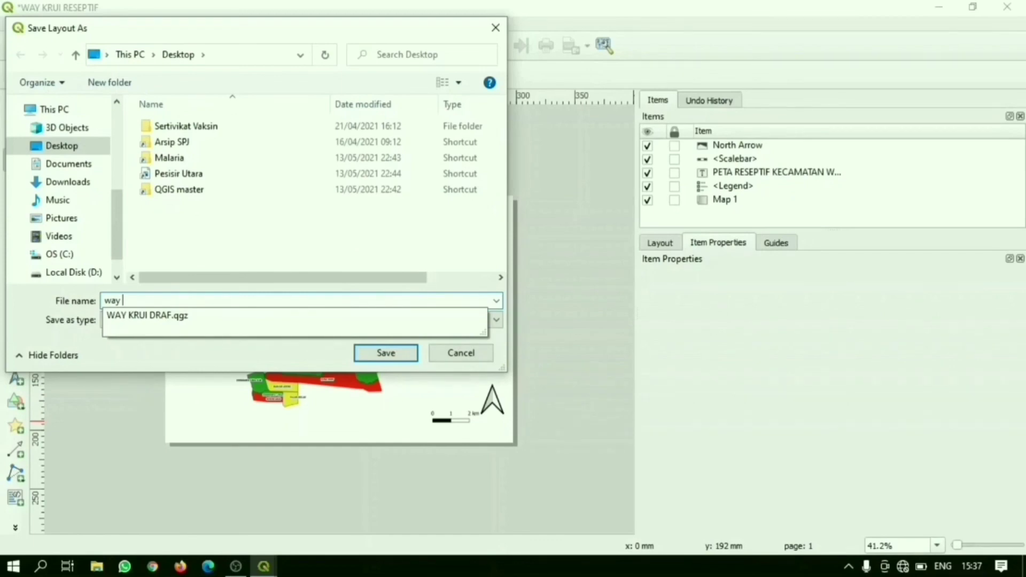
pyautogui.press('BackSpace')
pyautogui.press('BackSpace')
pyautogui.press('BackSpace')
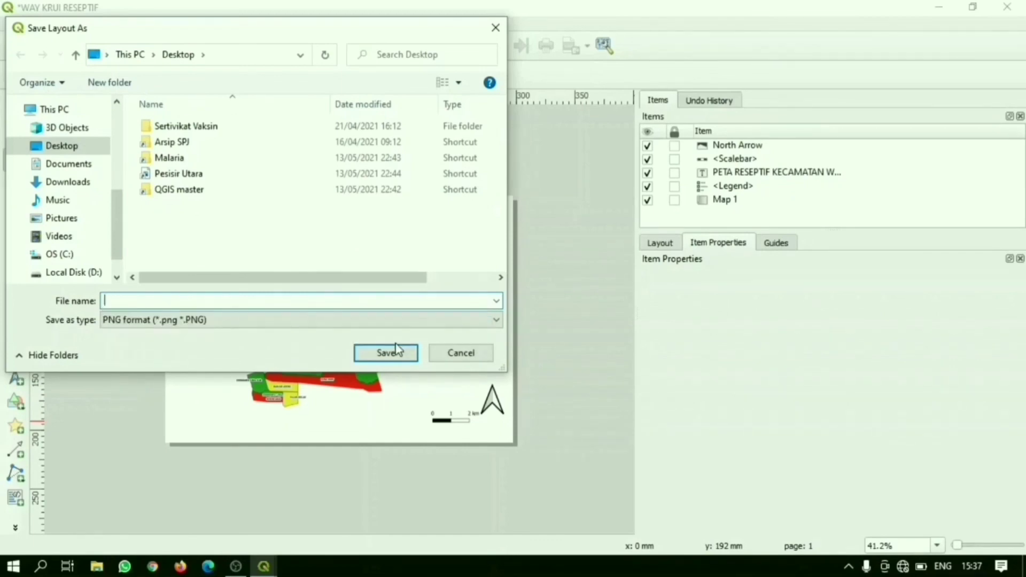
pyautogui.write('PETA WAY KRUI RESEPTIF')
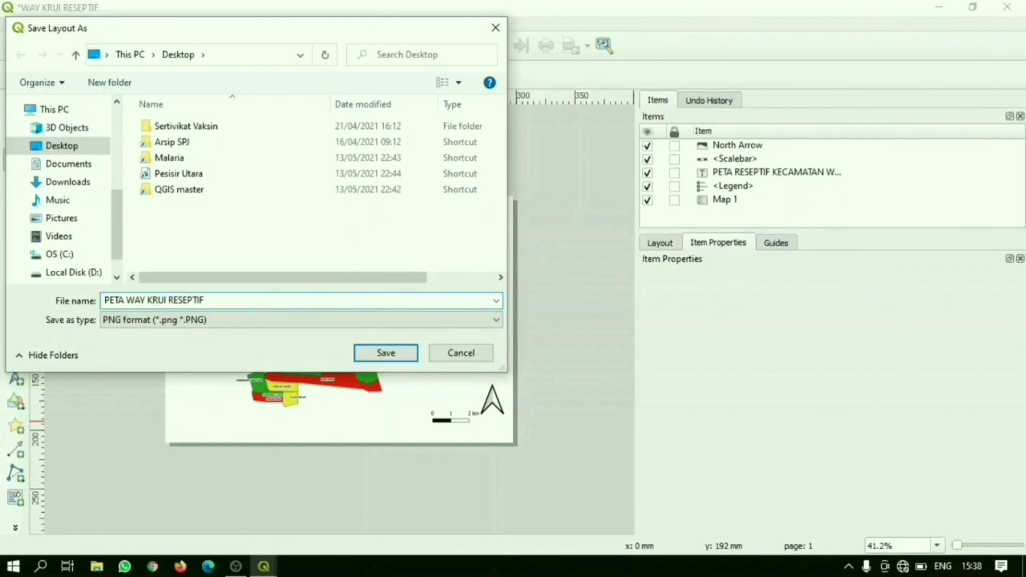
pyautogui.click(396, 357)
pyautogui.click(549, 430)
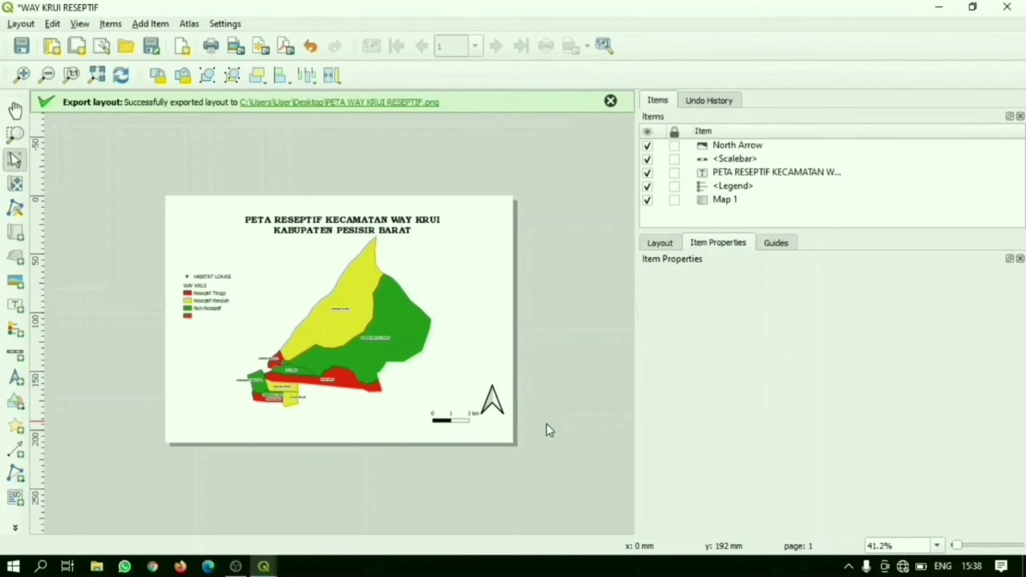
# Step: Switch to File Explorer, open the exported PETA WAY KRUI RESEPTIF image from the Desktop to check it, and close the viewer
pyautogui.click(94, 573)
pyautogui.click(62, 108)
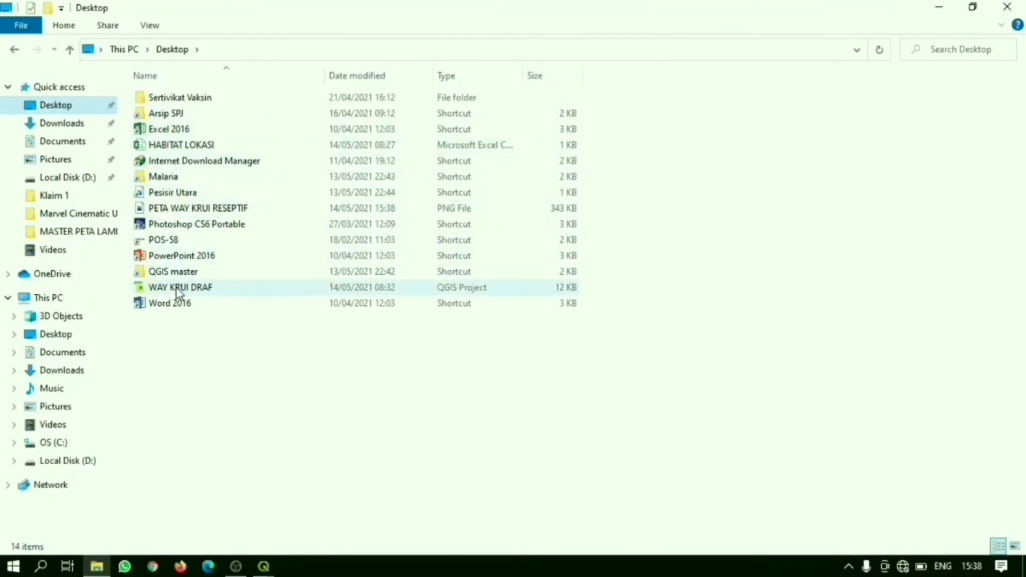
pyautogui.doubleClick(173, 208)
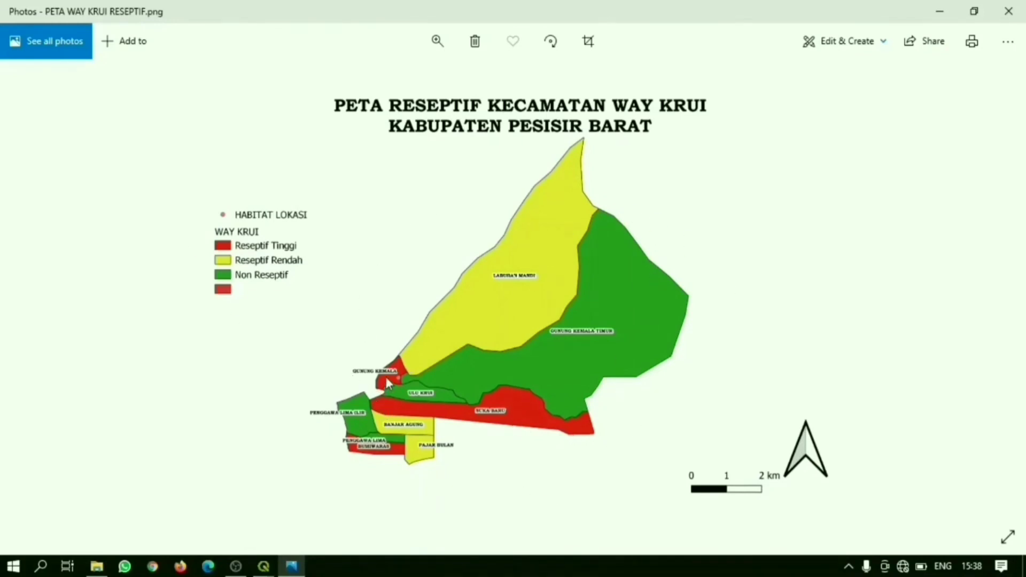
pyautogui.click(1021, 18)
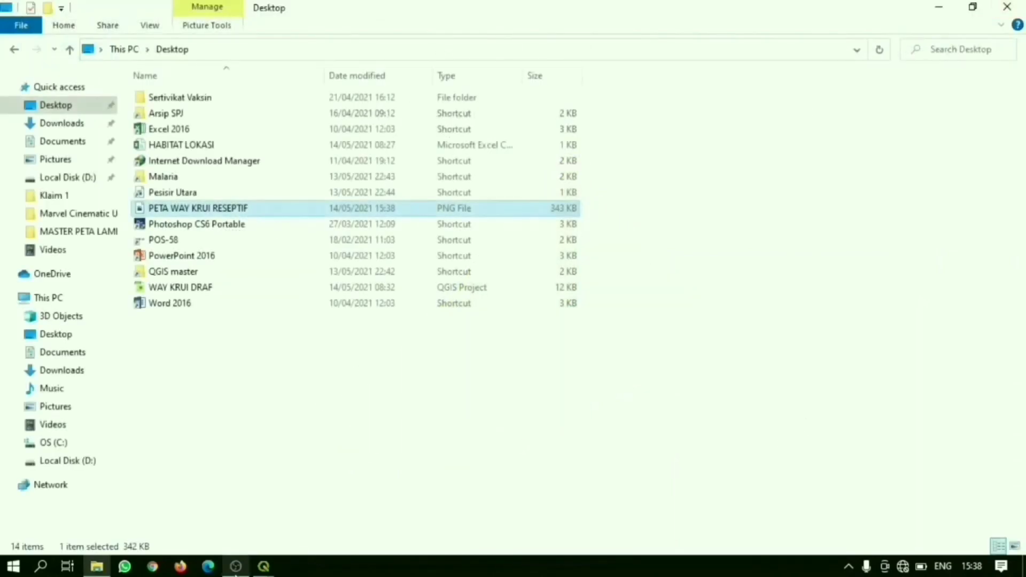
# Step: Switch to the main QGIS window and save the project to the Desktop as WAY KRUI DRAF in QGZ format
pyautogui.moveTo(261, 567)
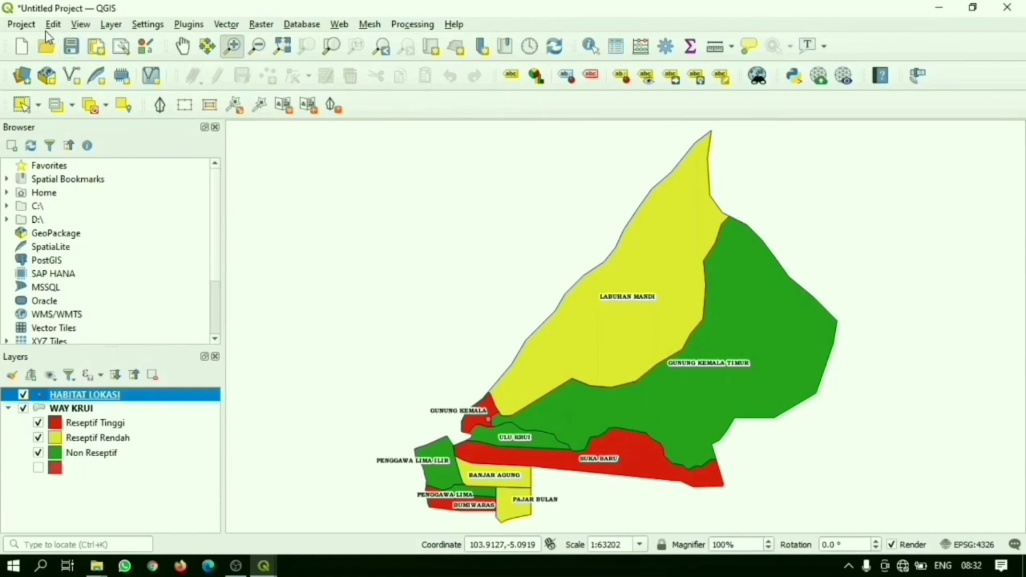
pyautogui.click(21, 24)
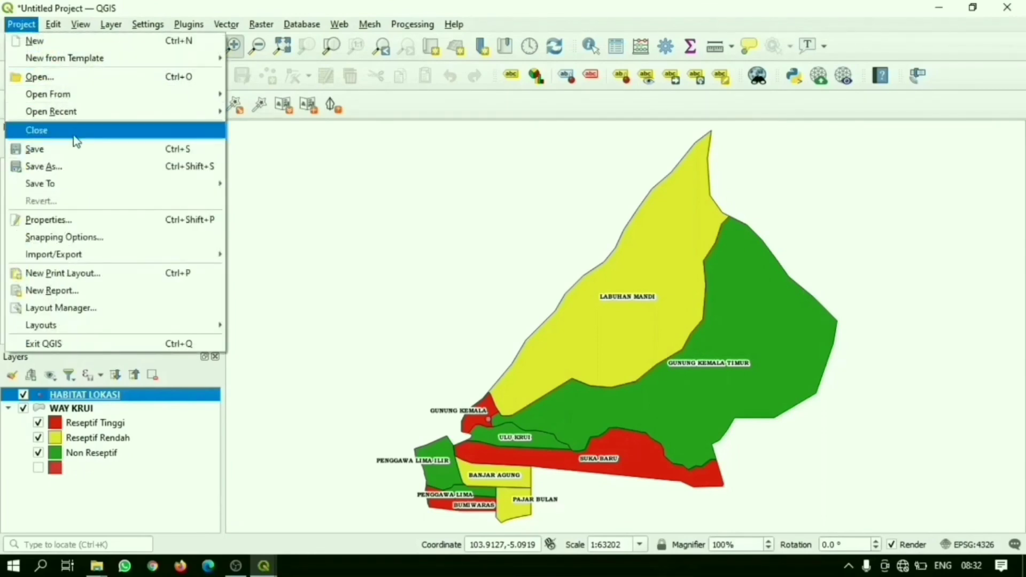
pyautogui.click(74, 170)
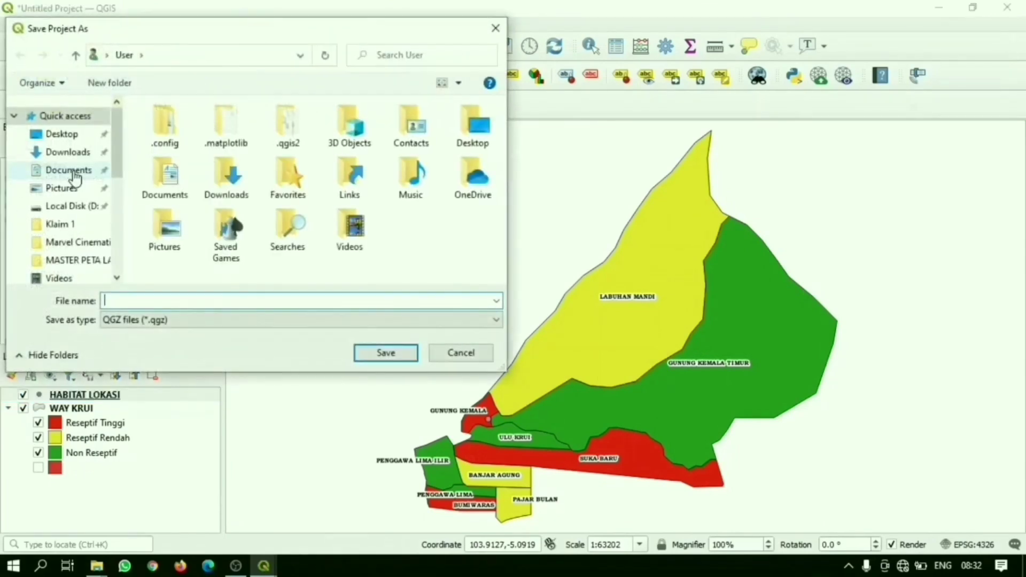
pyautogui.click(80, 136)
pyautogui.click(154, 300)
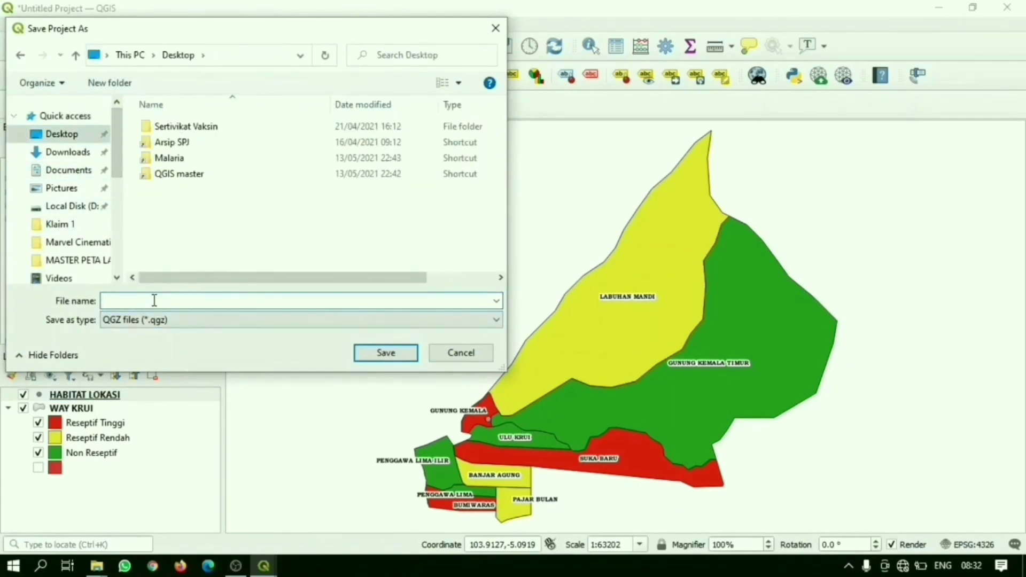
pyautogui.write('WAY KRUI DRAF')
pyautogui.click(383, 354)
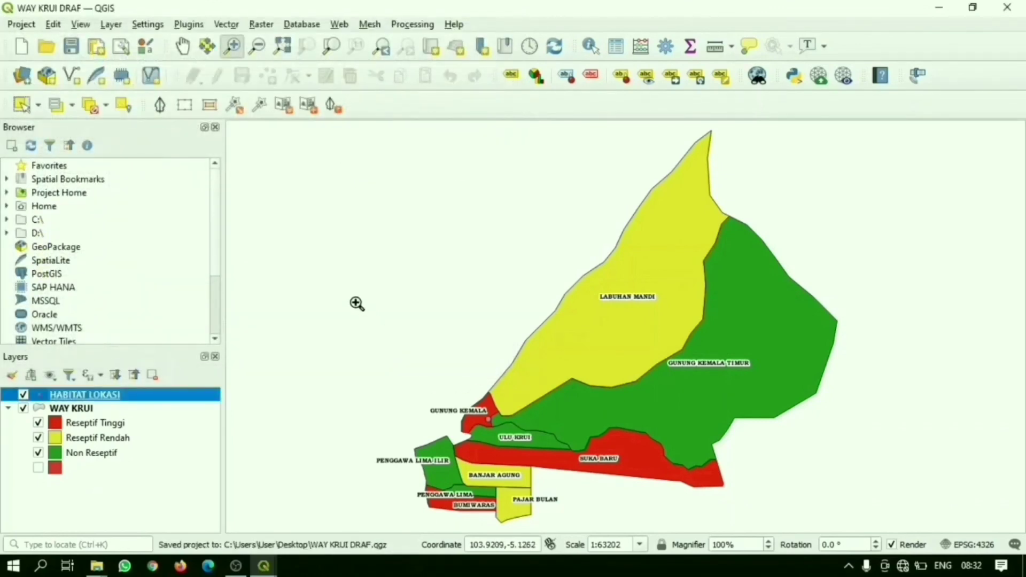
# Step: Locate the saved WAY KRUI DRAF project file on the Desktop in File Explorer, and return to its QGIS window
pyautogui.click(97, 566)
pyautogui.moveTo(137, 552)
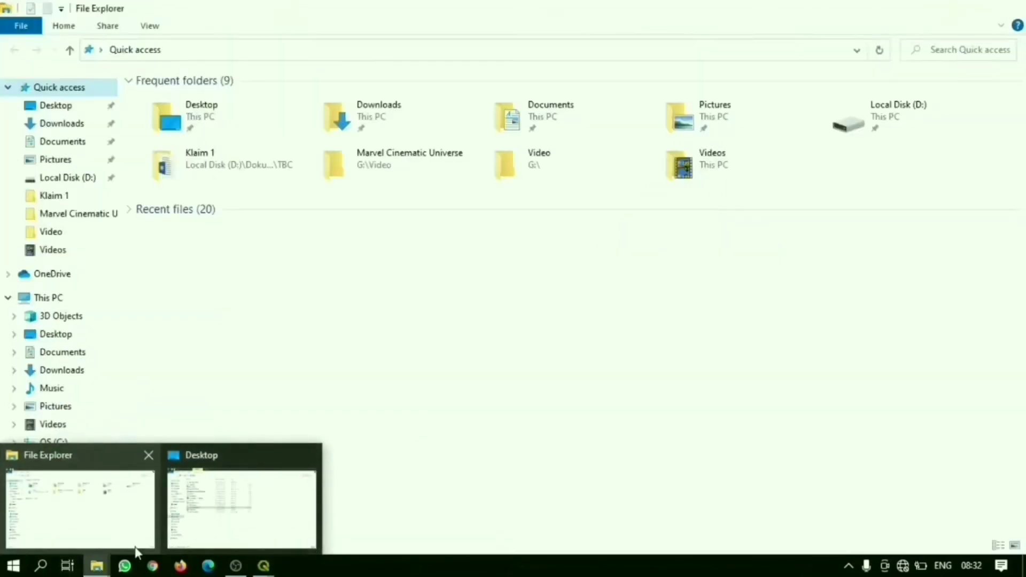
pyautogui.click(242, 508)
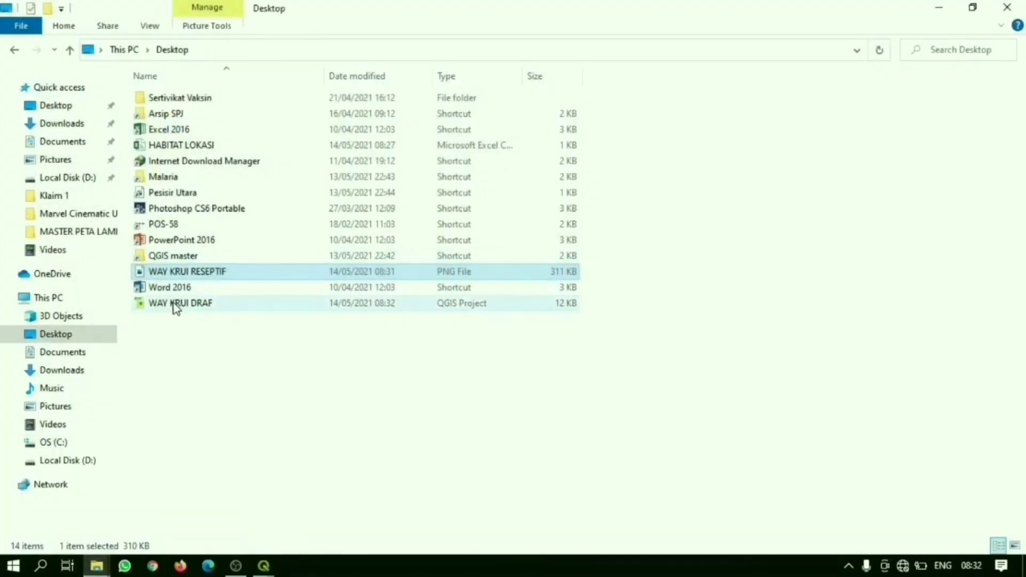
pyautogui.click(223, 304)
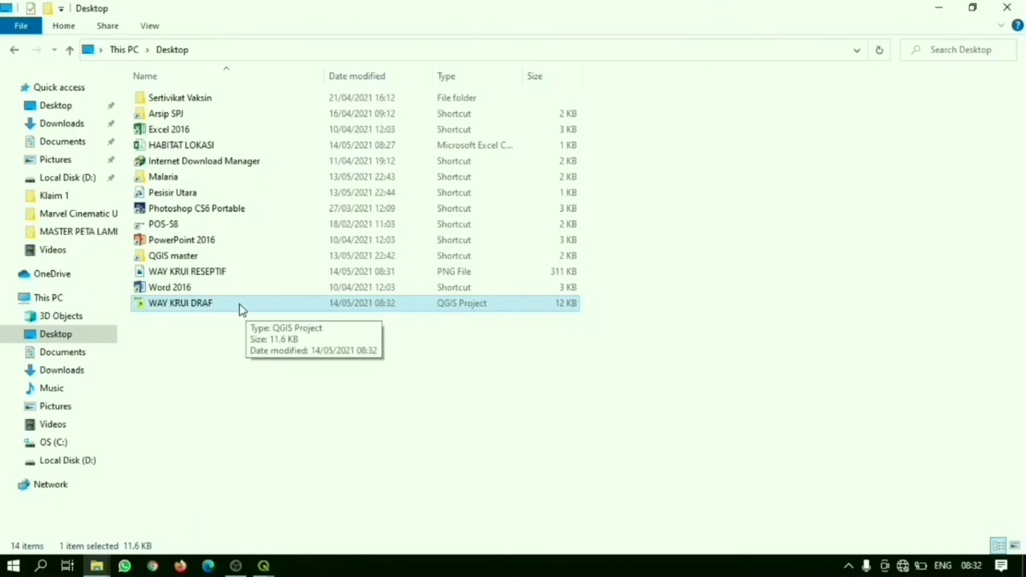
pyautogui.click(264, 566)
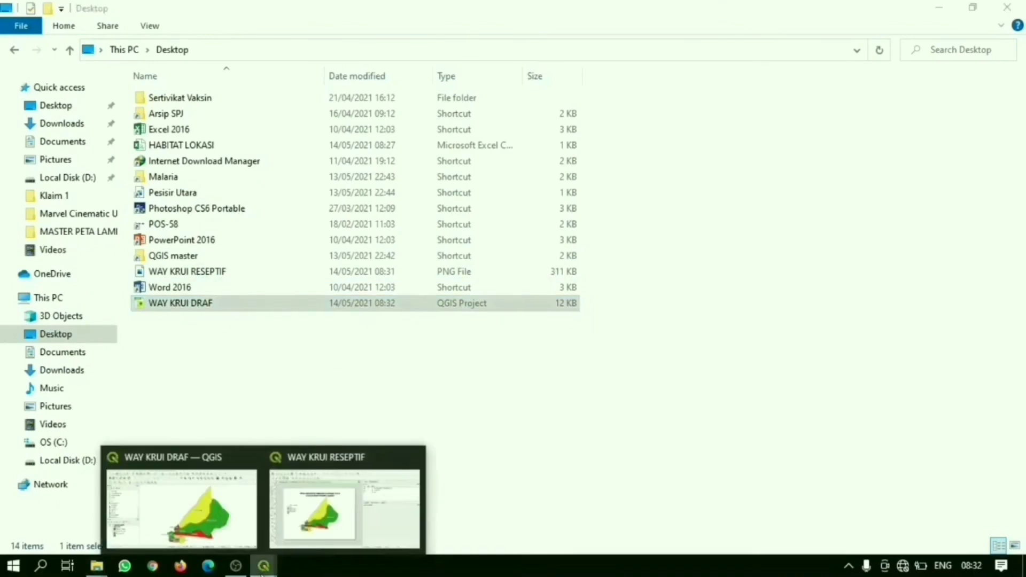
pyautogui.click(219, 516)
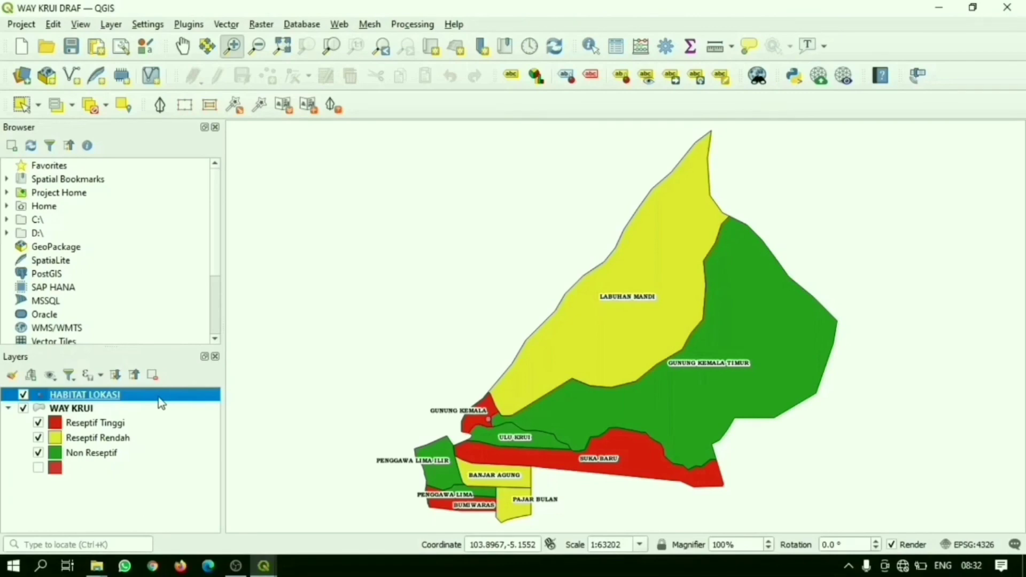